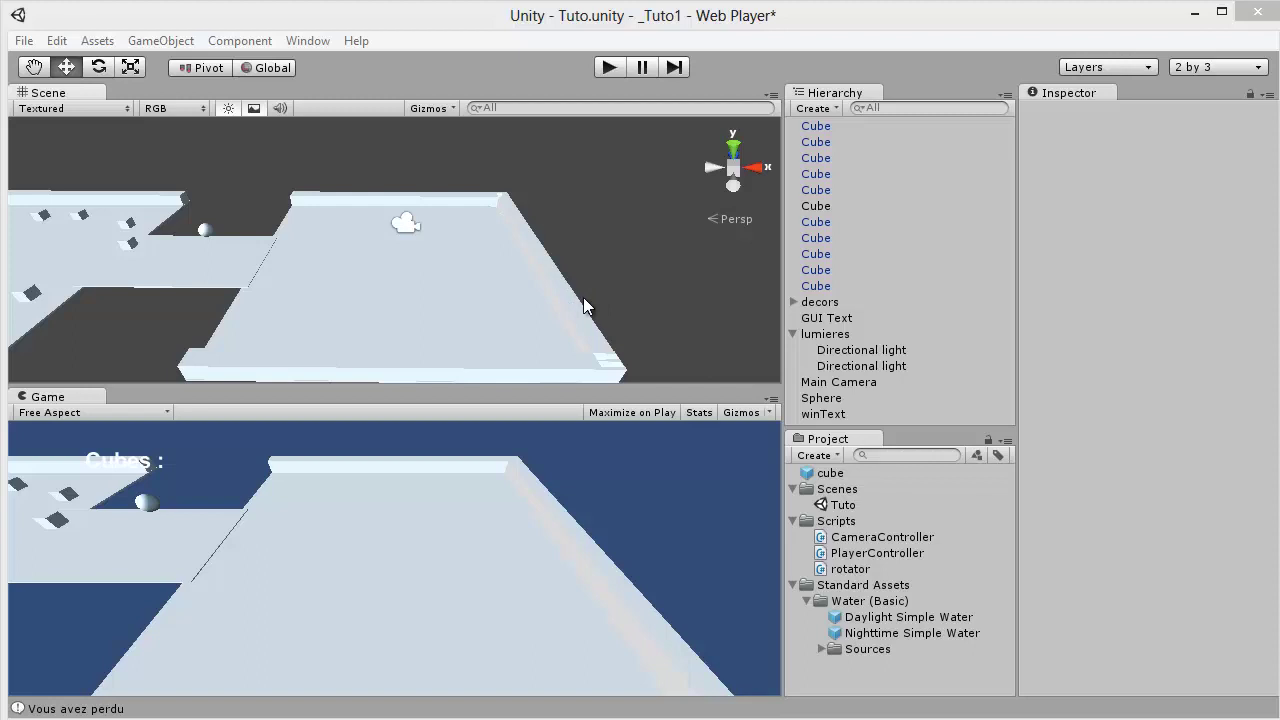
Add a new cube to the scene.
right_click(582, 262)
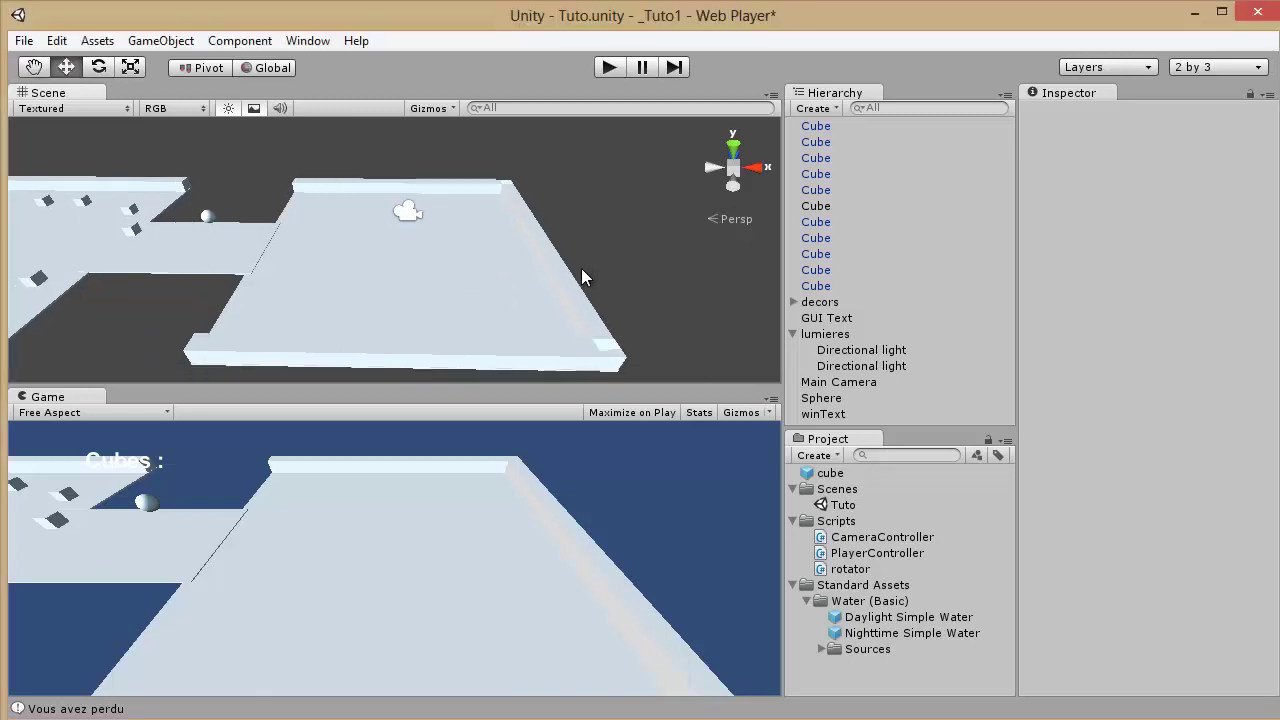
right_drag(581, 267, 569, 280)
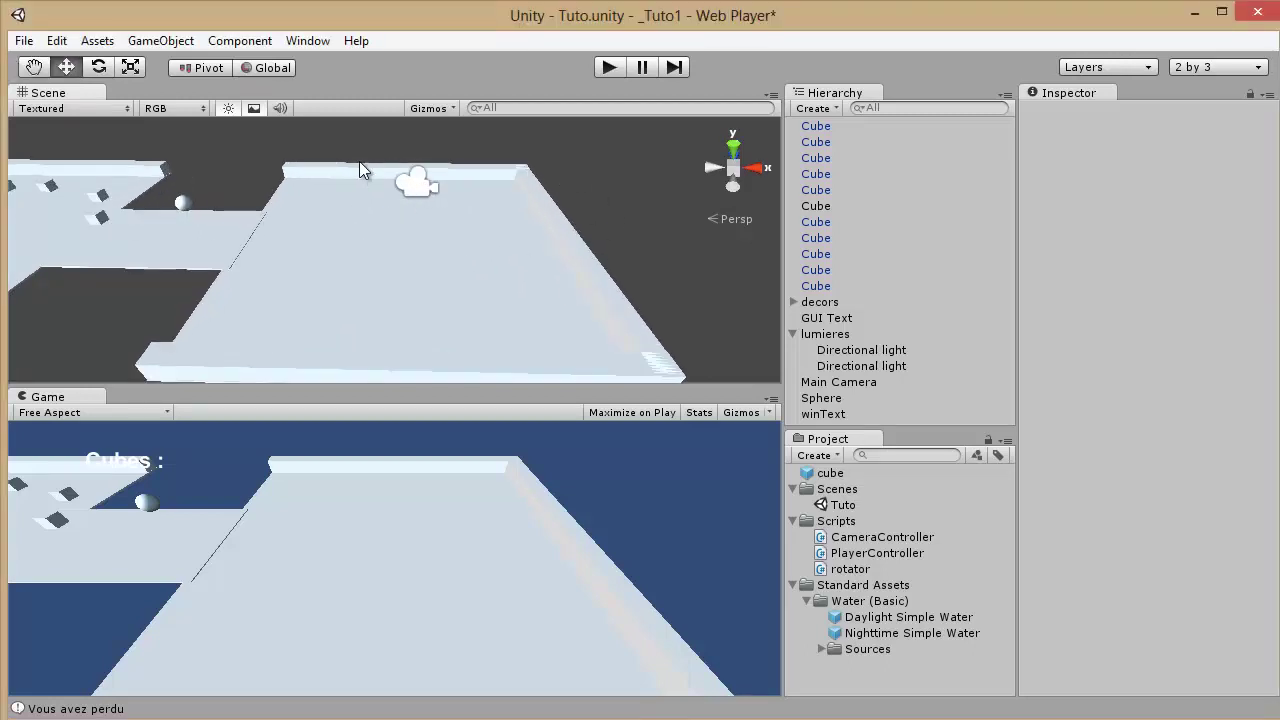
click(156, 43)
mouse_move(270, 86)
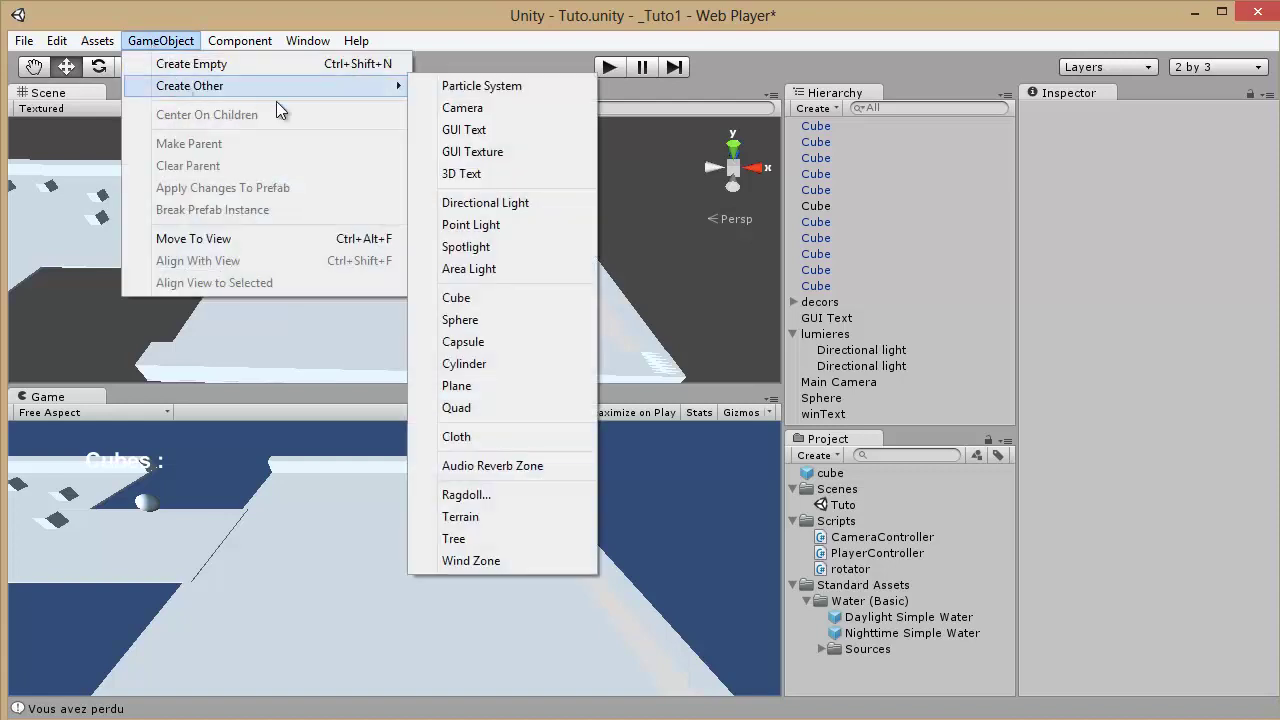
click(470, 299)
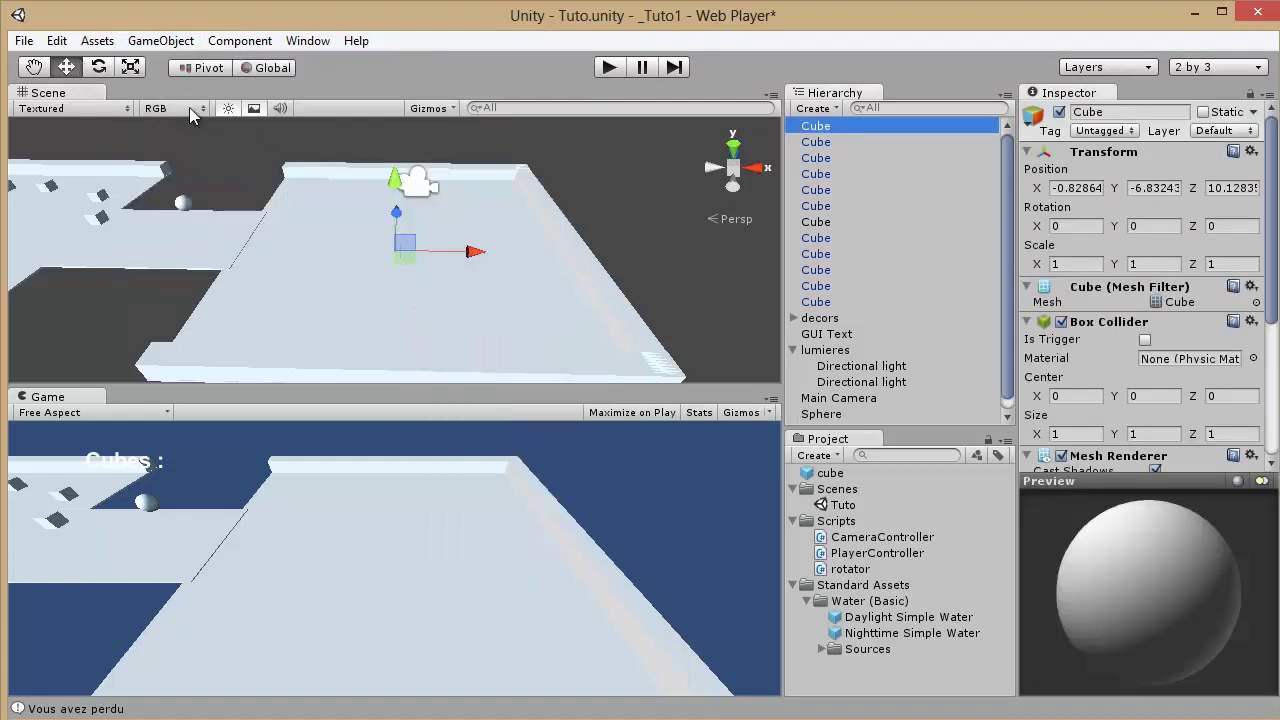
Move the new cube onto the platform with the camera above it, to about Y 2.8 and Z 1.5.
drag(396, 204, 407, 120)
click(733, 148)
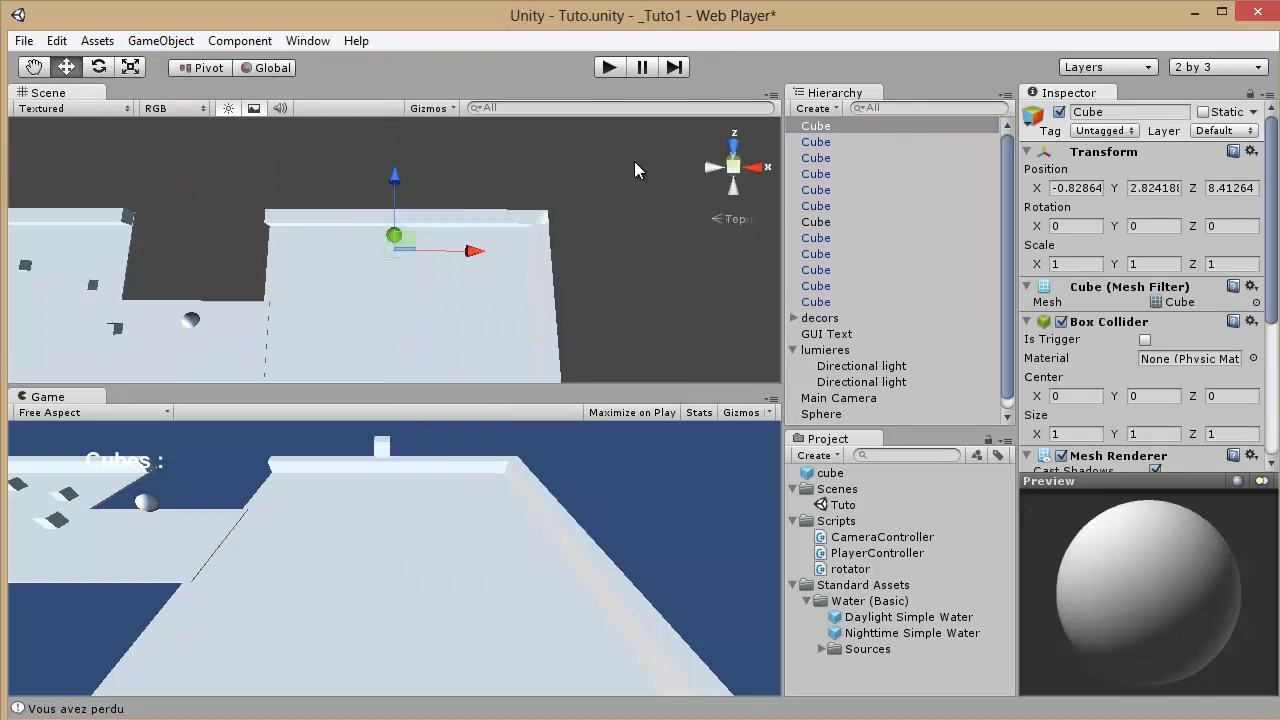
drag(393, 182, 385, 229)
Scale the cube uniformly to about 3.1 and apply the tile_question_box texture to it.
click(730, 190)
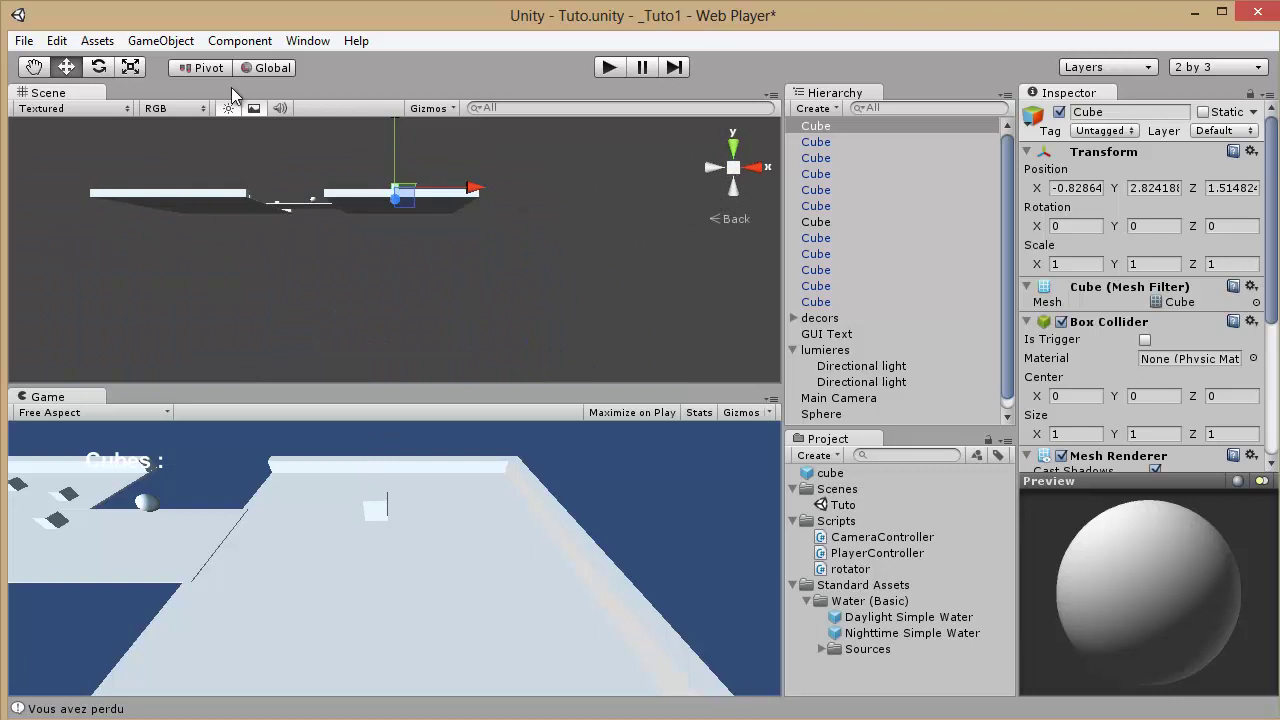
click(131, 67)
drag(395, 186, 540, 130)
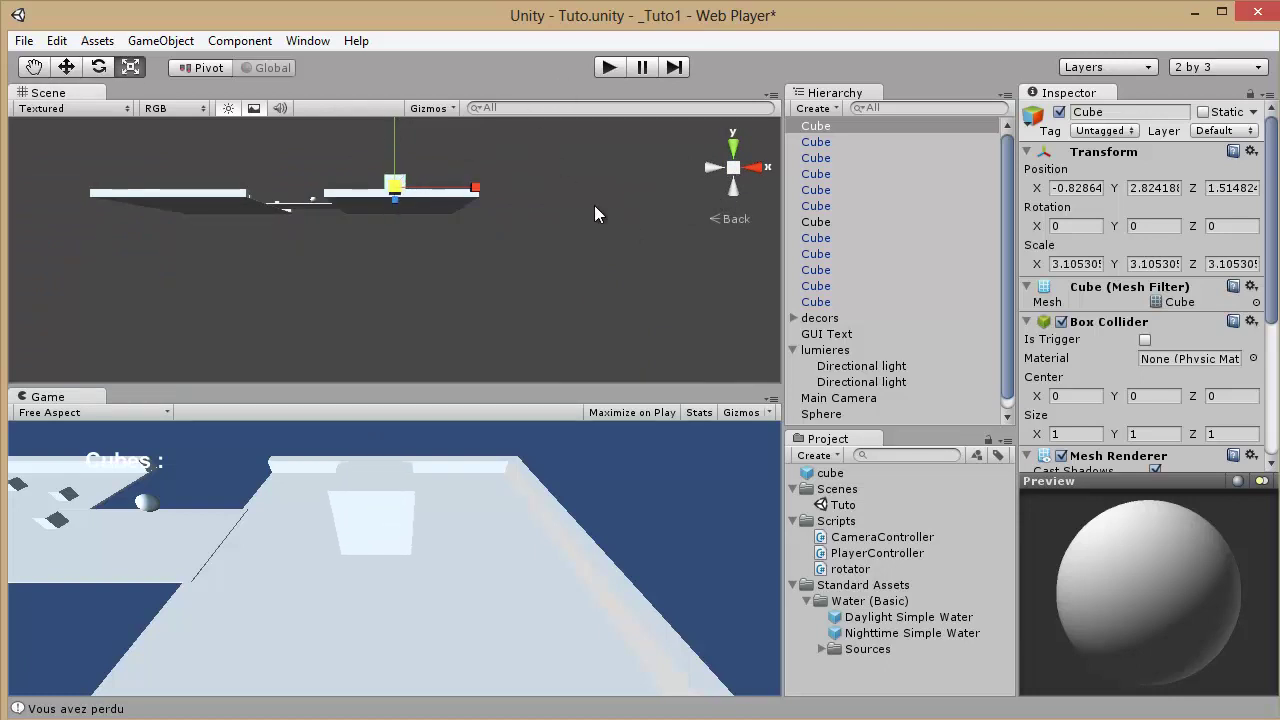
click(793, 585)
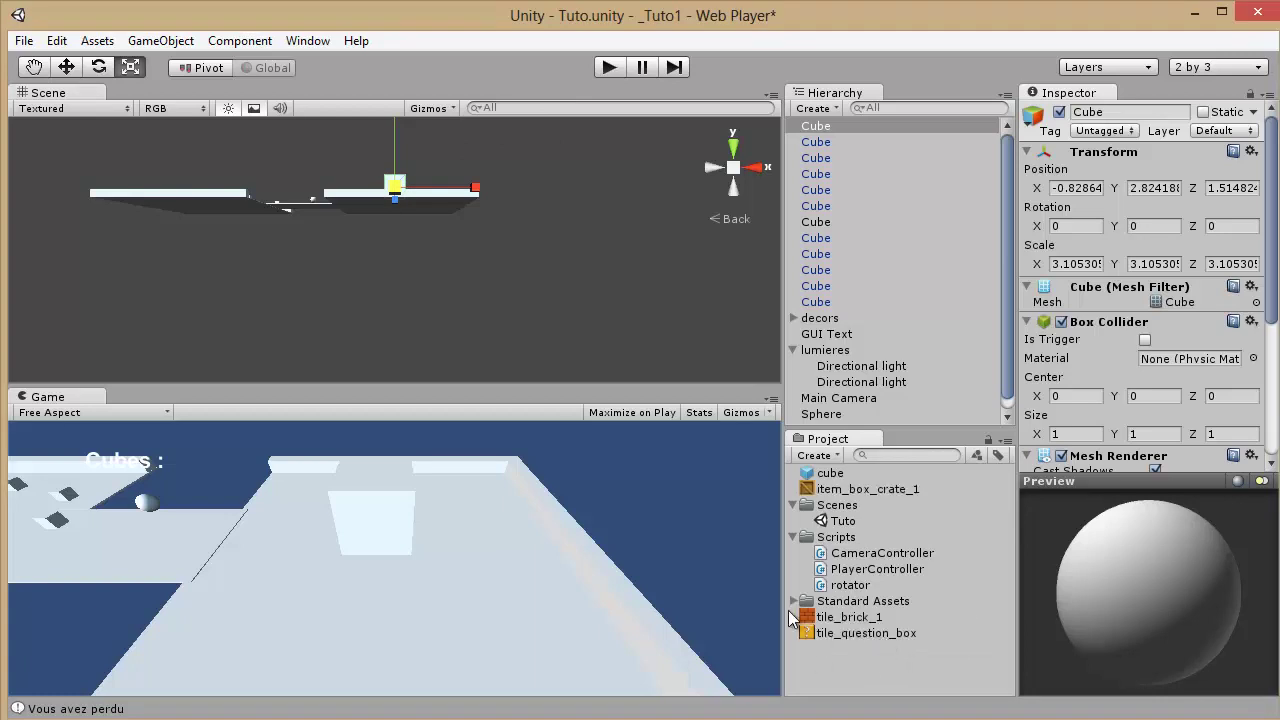
drag(815, 636, 392, 186)
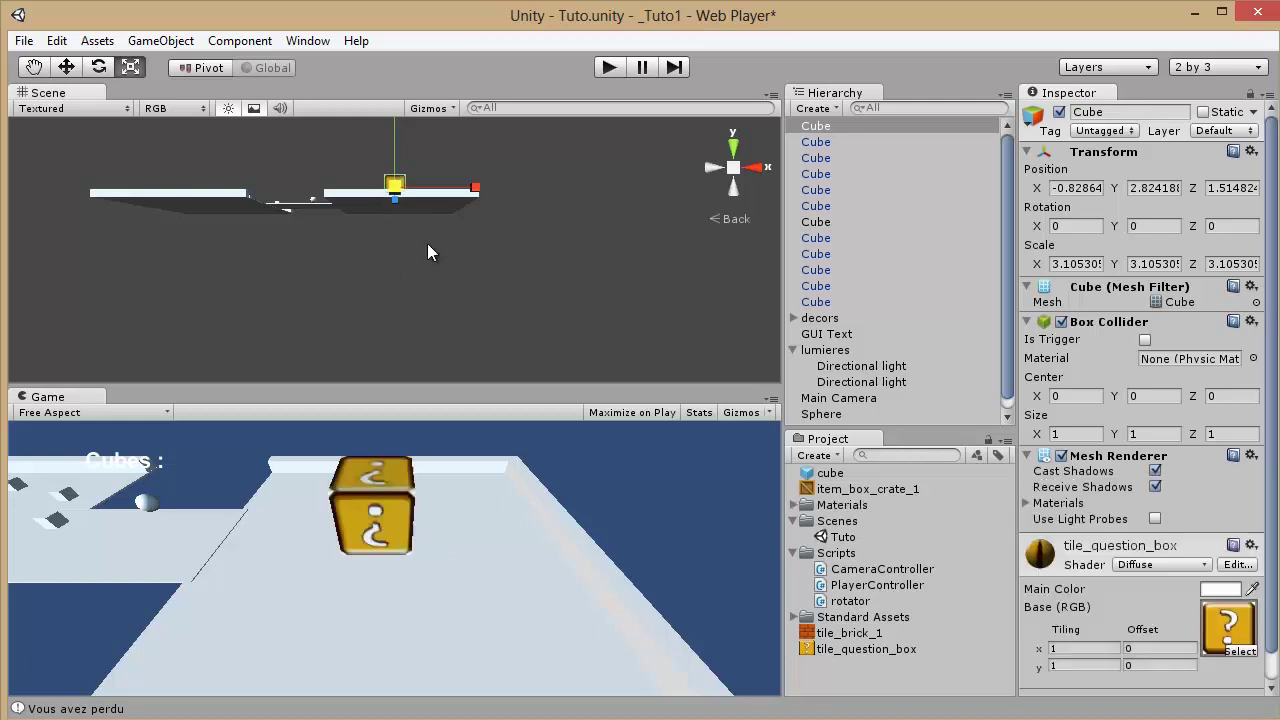
Rotate the question-mark cube upside down, to about X 5.7 and Z -180.8, so its question marks read upright.
alt+drag(535, 299, 530, 277)
alt+drag(513, 217, 349, 126)
click(98, 66)
alt+drag(400, 240, 508, 719)
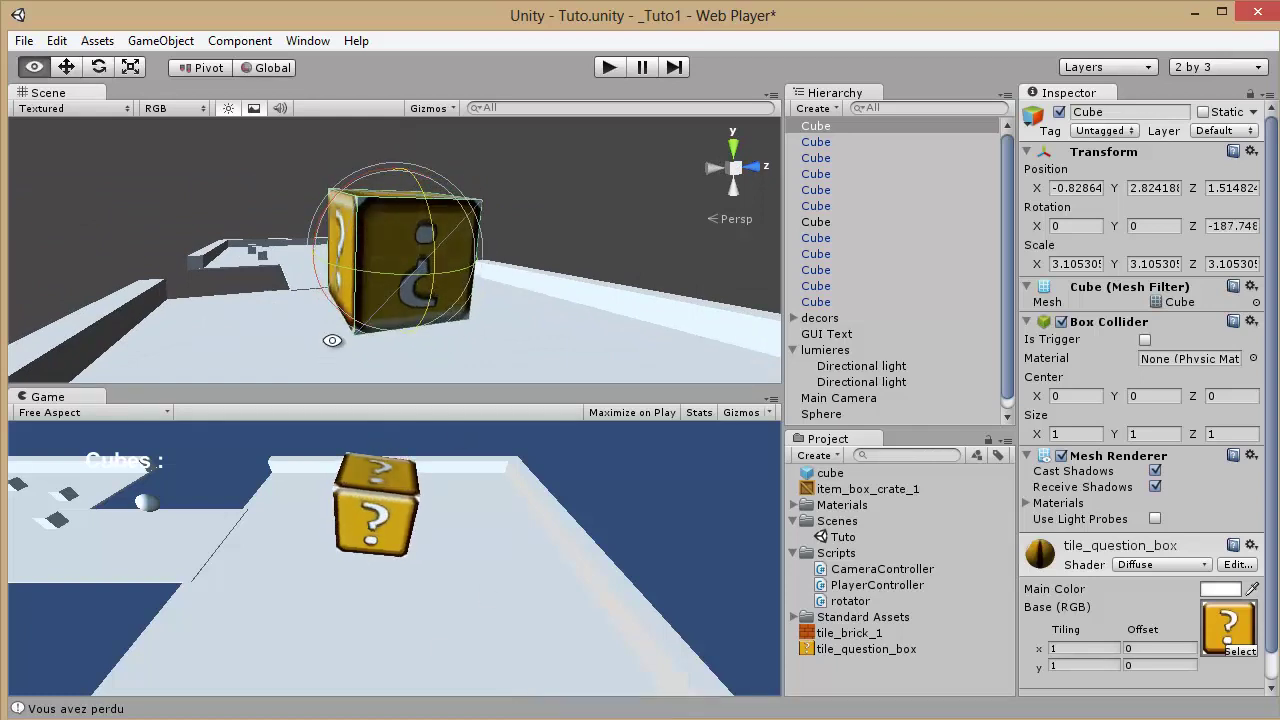
alt+drag(332, 340, 346, 238)
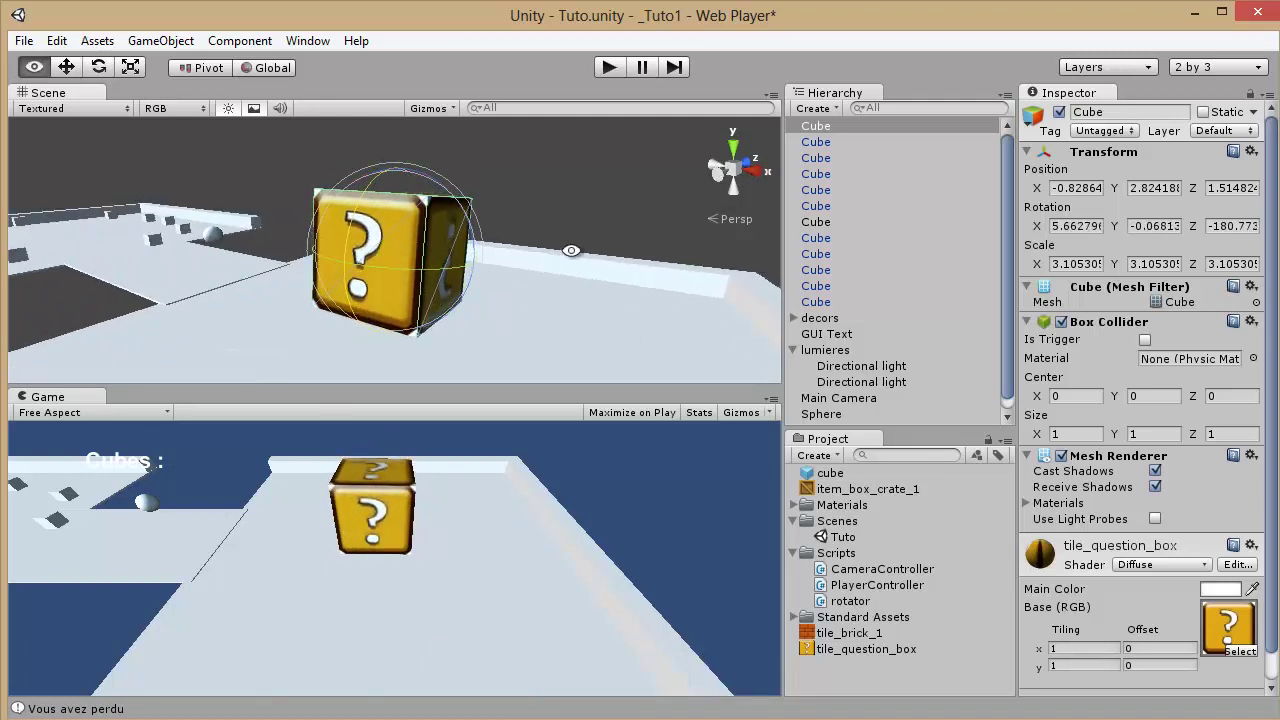
Enlarge the question-mark cube uniformly to a scale of about 3.7.
alt+drag(459, 272, 663, 245)
scroll(547, 270, down, 3)
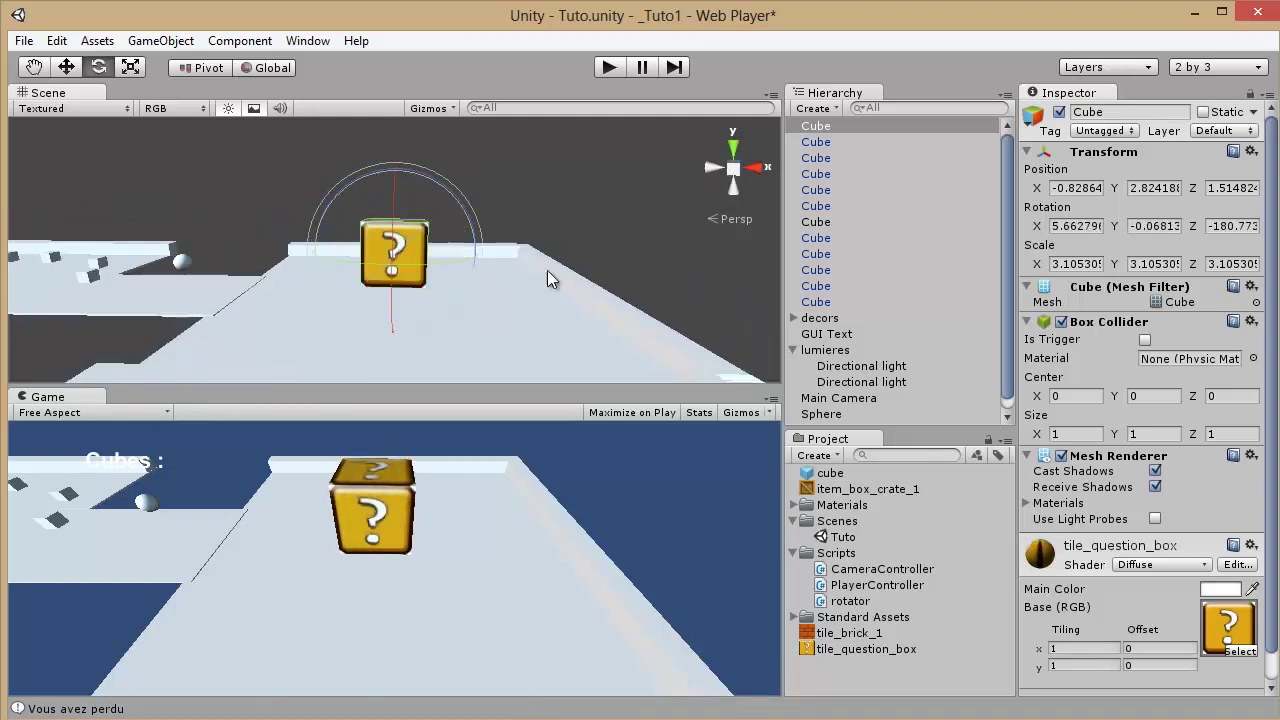
click(130, 67)
drag(381, 250, 420, 248)
Raise the question-mark cube above the platform and move it back, to about X -0.8, Y 4.0, Z 4.0.
click(69, 70)
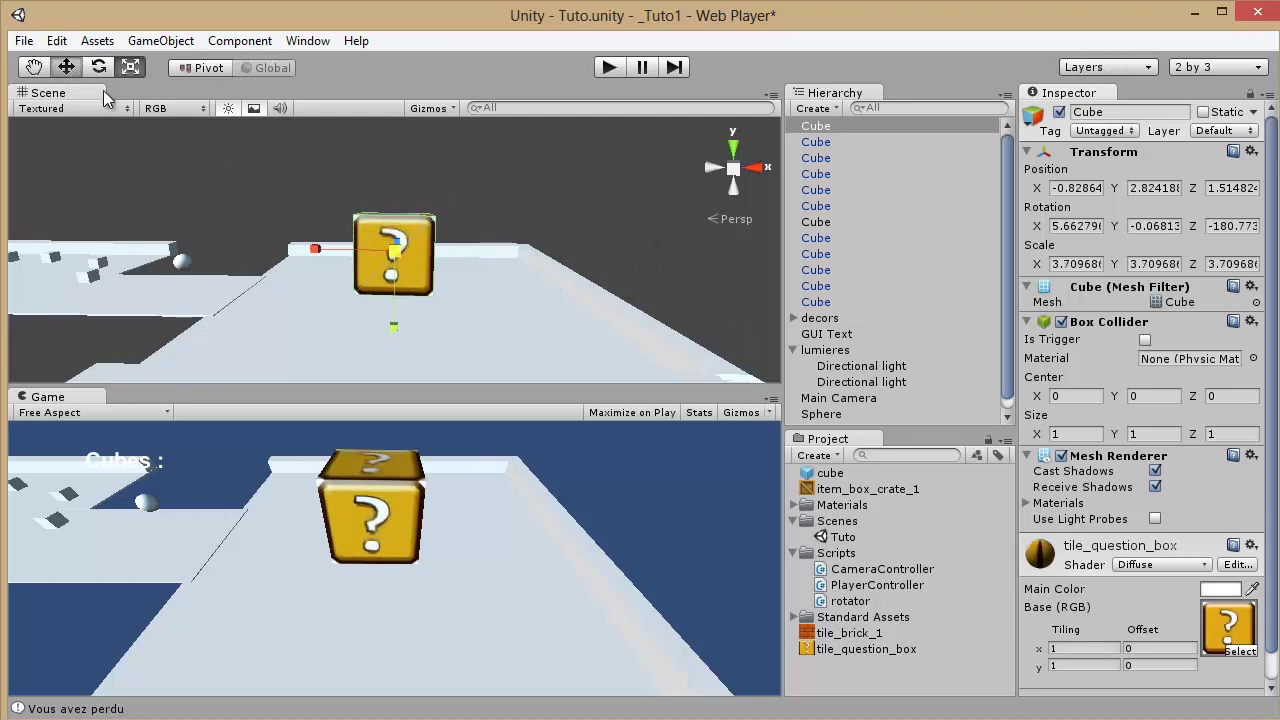
alt+drag(528, 290, 216, 291)
drag(464, 255, 504, 251)
drag(430, 313, 628, 259)
click(578, 201)
click(450, 222)
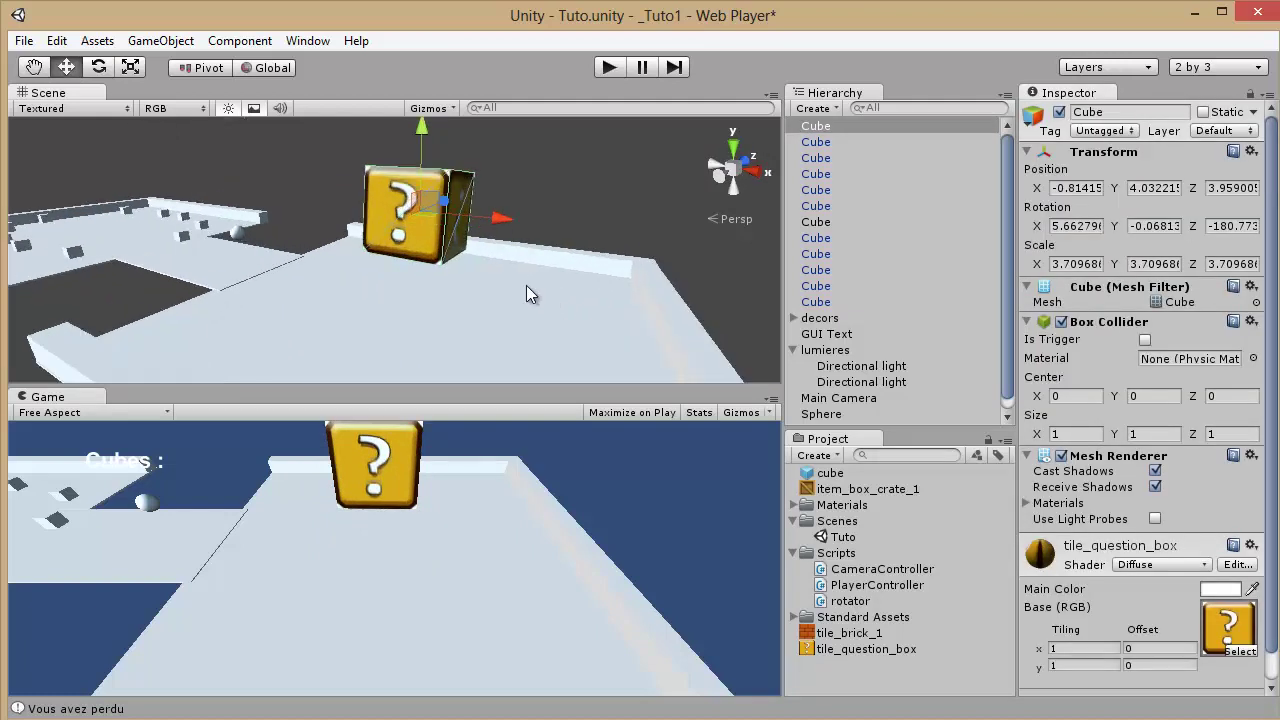
Turn the cube's Mesh Renderer off to inspect its bare collider outline, and turn the renderer back on.
alt+drag(526, 285, 238, 230)
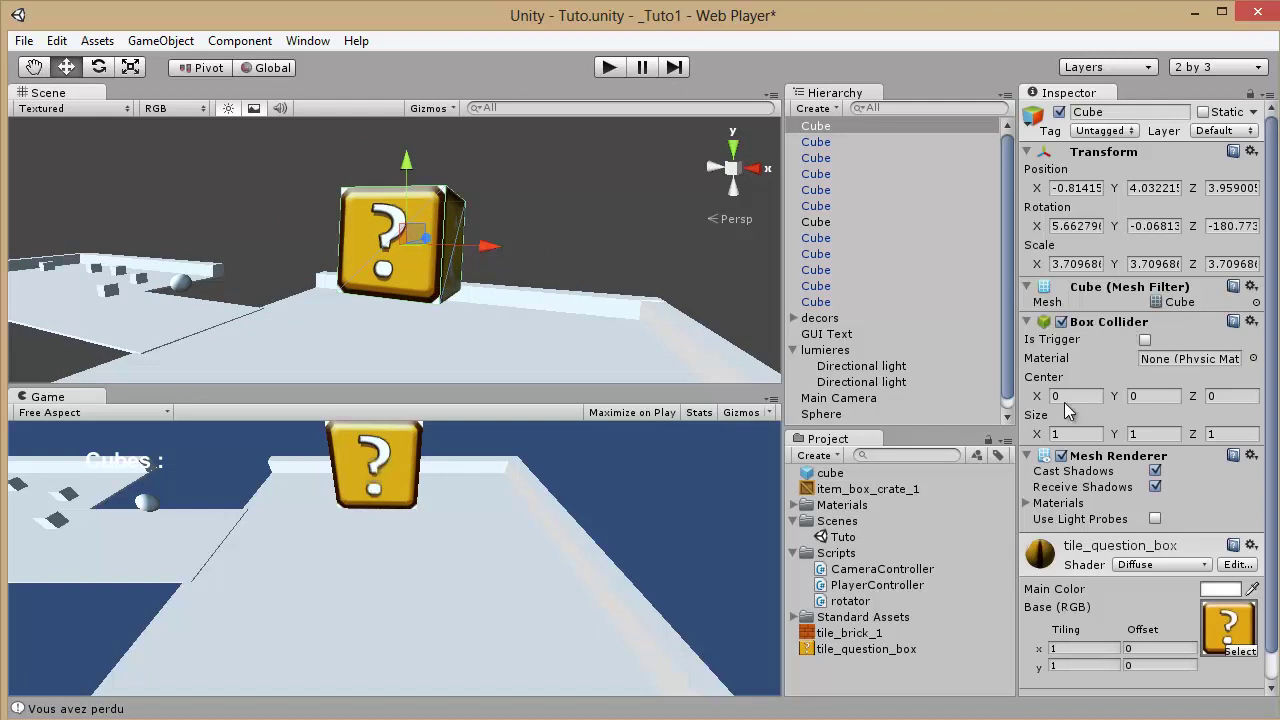
click(1061, 456)
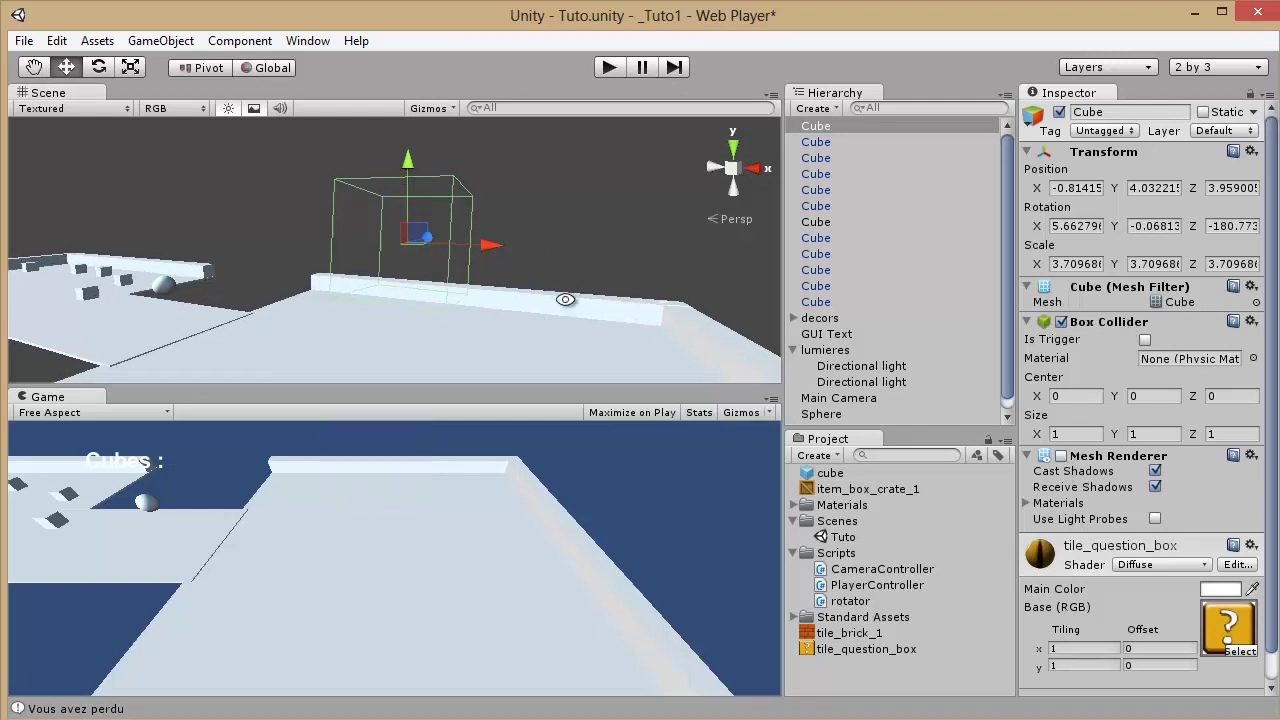
alt+drag(640, 230, 690, 300)
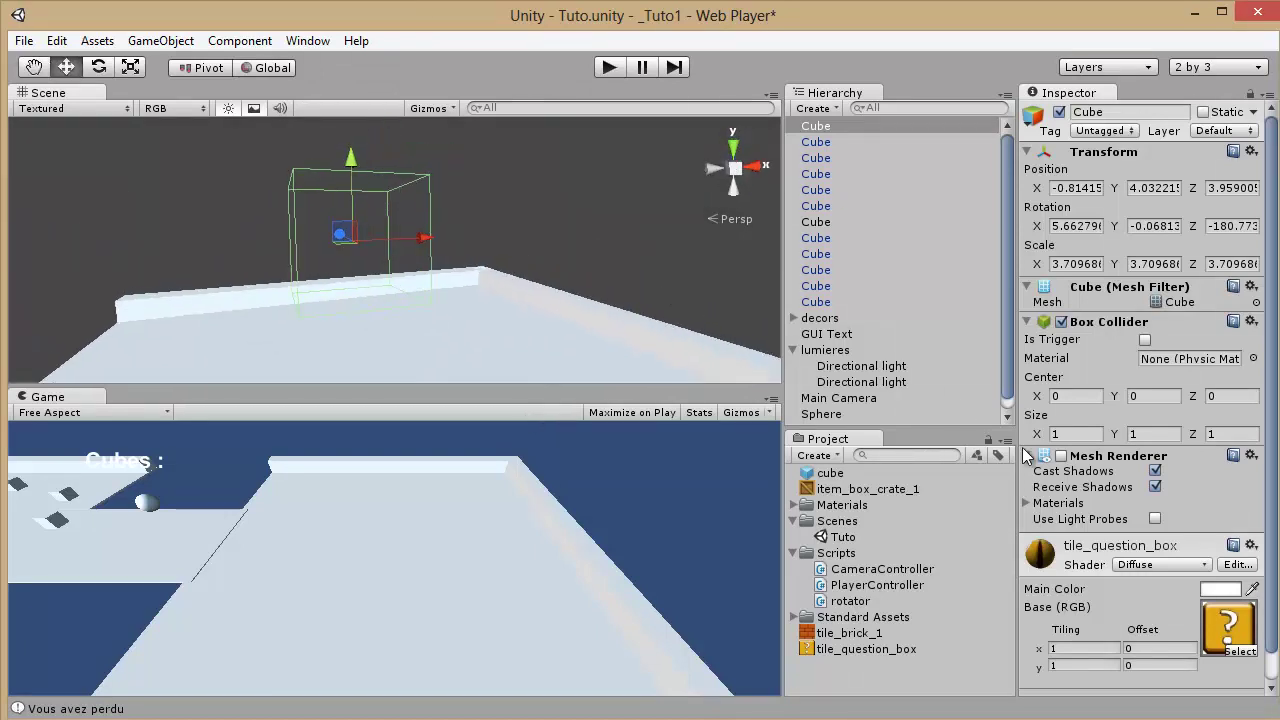
click(1061, 456)
alt+drag(559, 269, 520, 337)
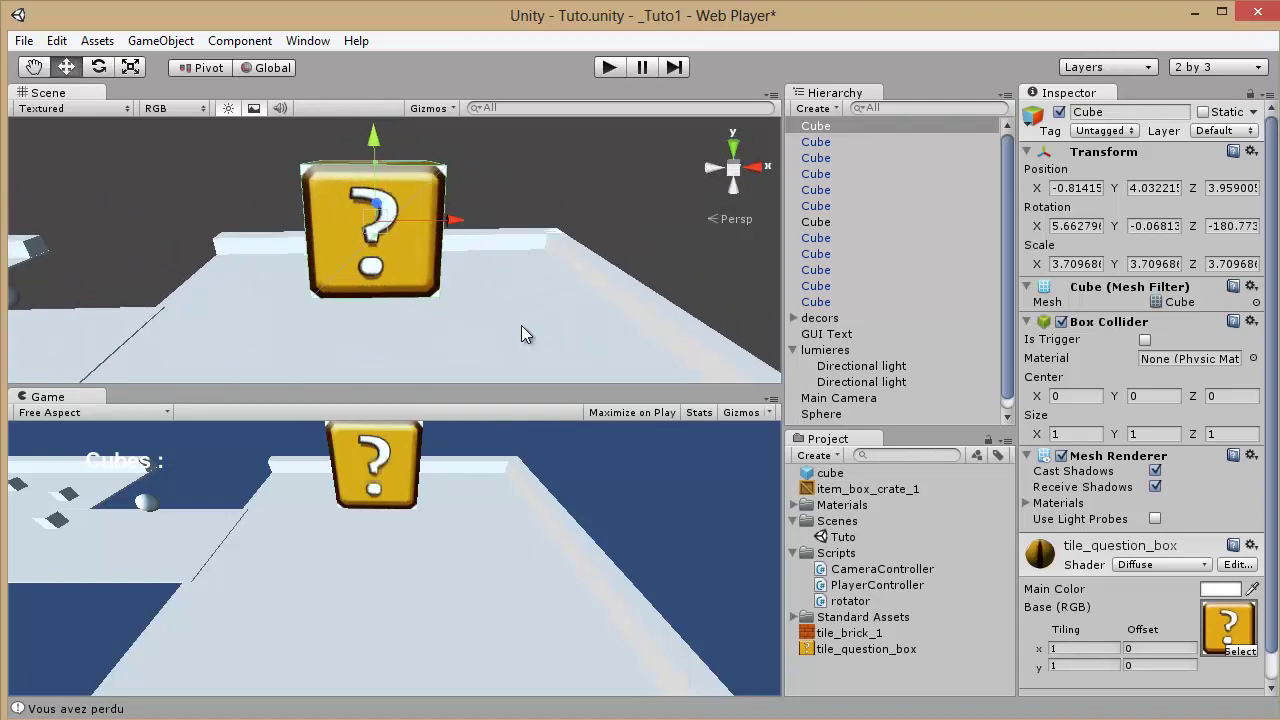
Run the game to check how the floating question-mark cube behaves without a Rigidbody, and stop it.
alt+drag(492, 214, 518, 194)
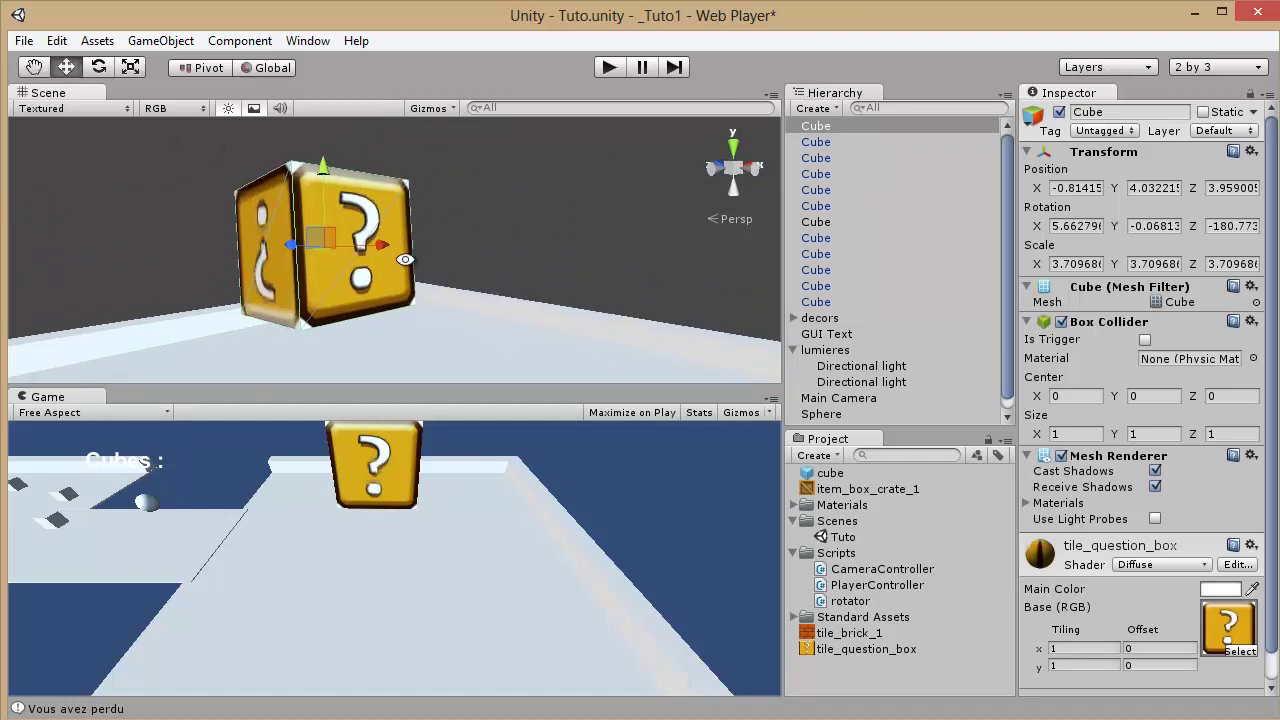
alt+drag(405, 259, 352, 270)
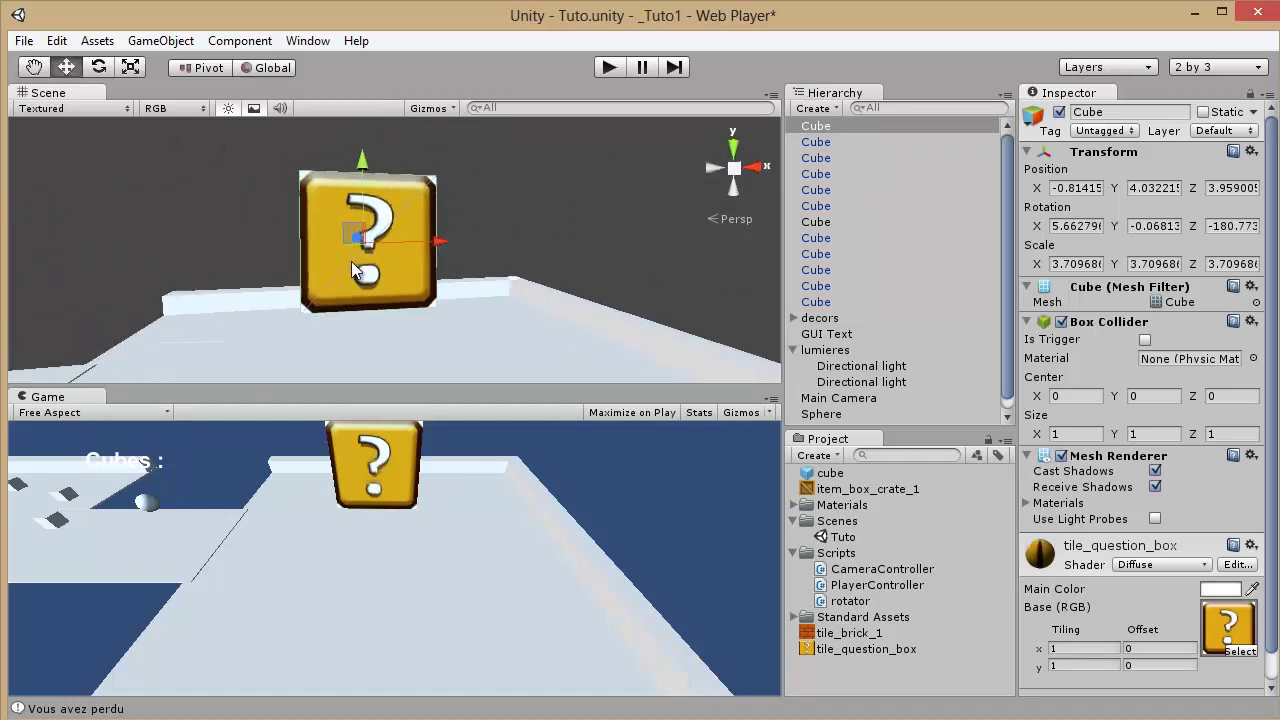
scroll(352, 264, down, 3)
click(609, 71)
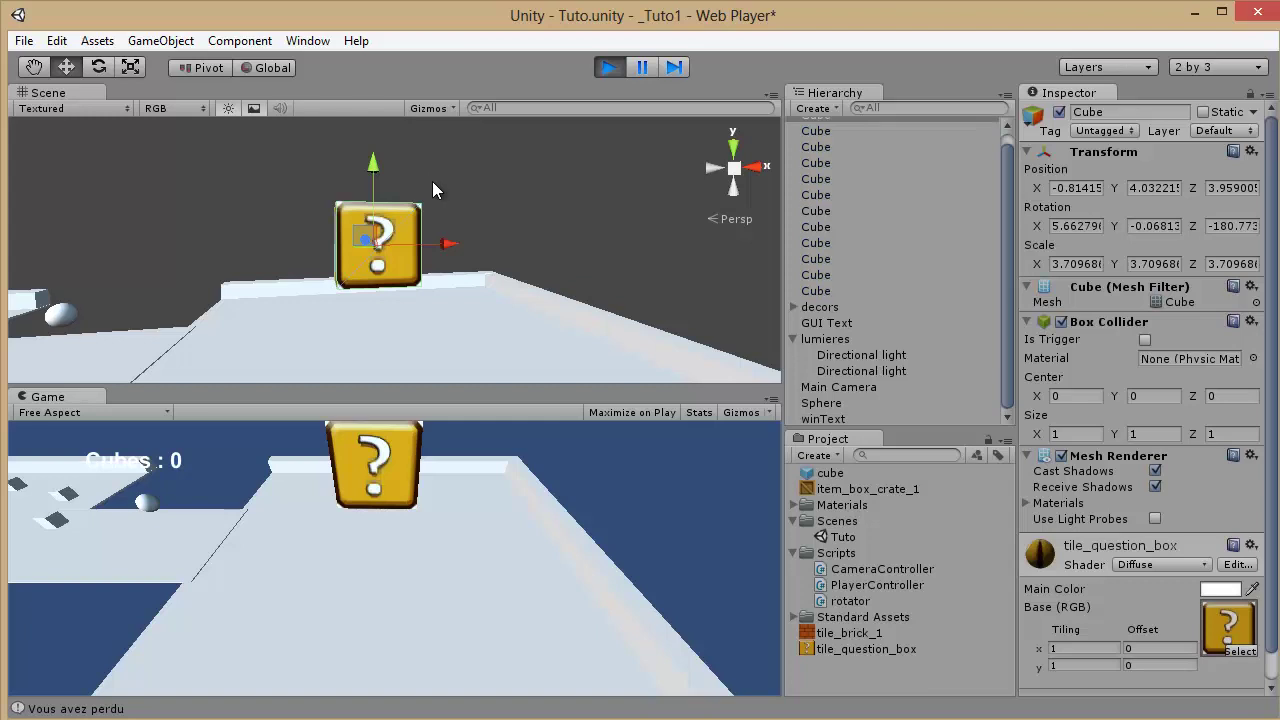
alt+drag(509, 217, 494, 128)
alt+drag(428, 211, 483, 331)
click(608, 67)
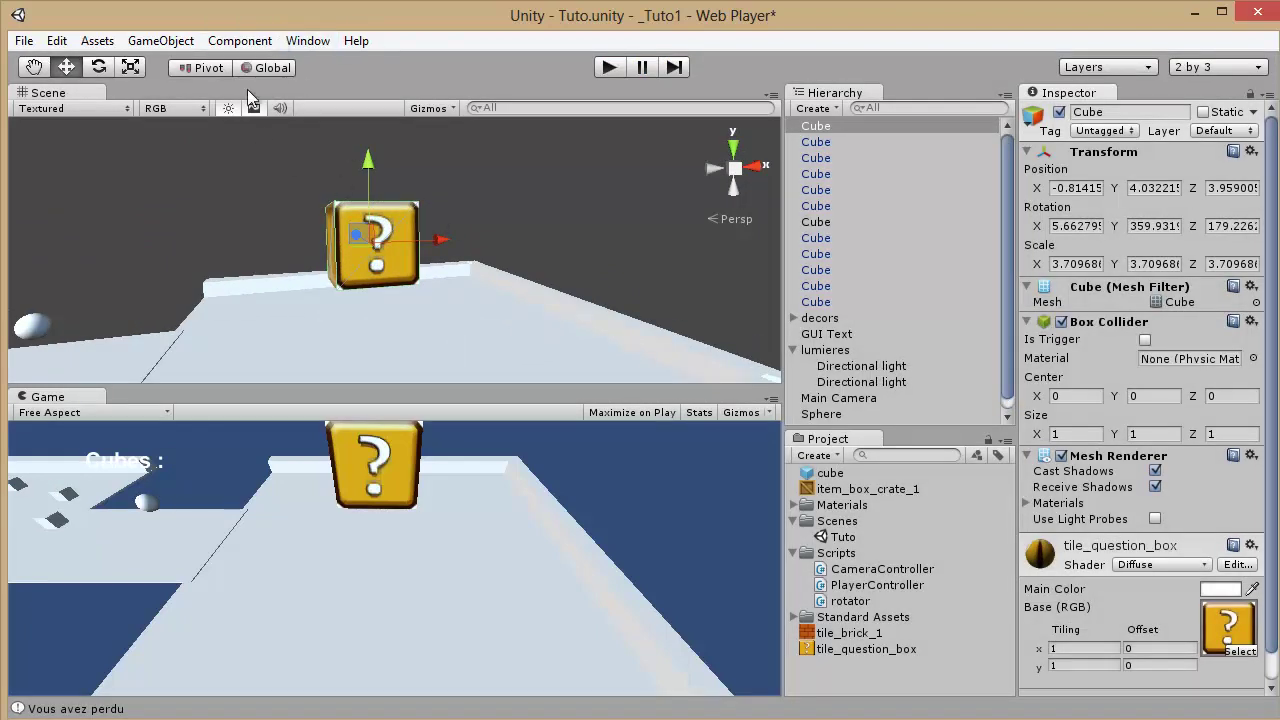
Add a Rigidbody component to the question-mark cube.
click(247, 48)
mouse_move(290, 132)
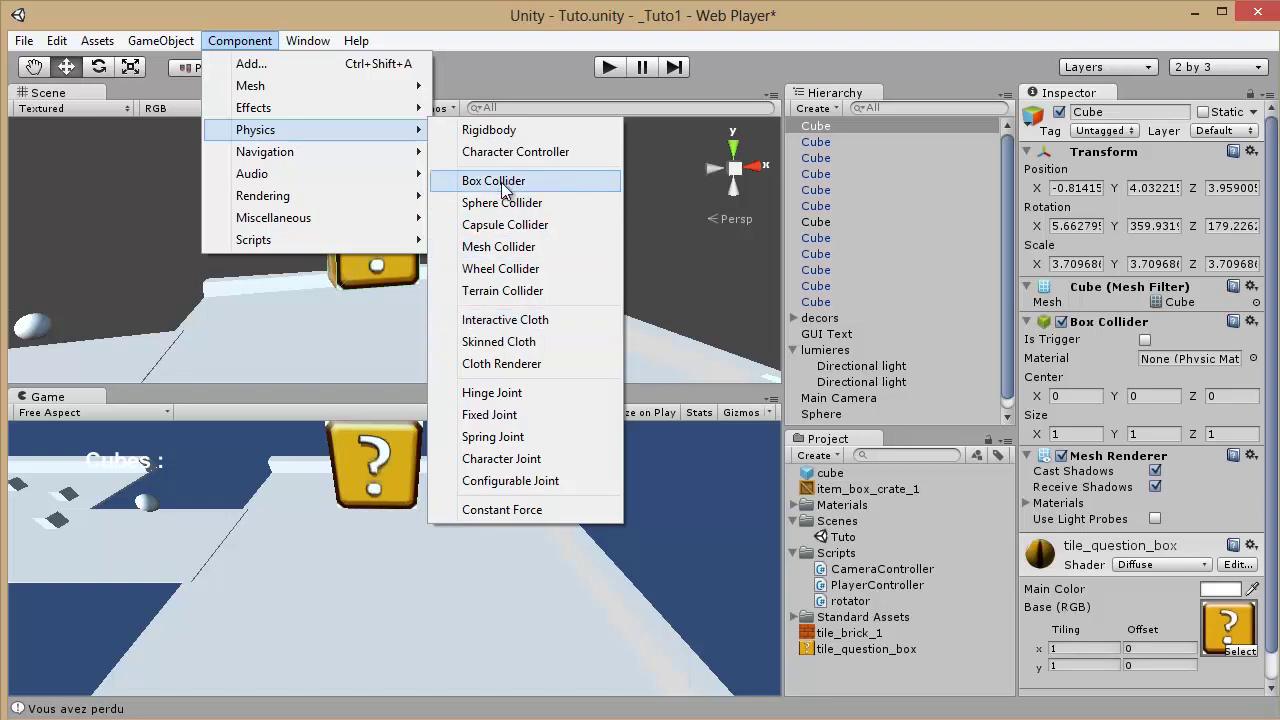
click(513, 131)
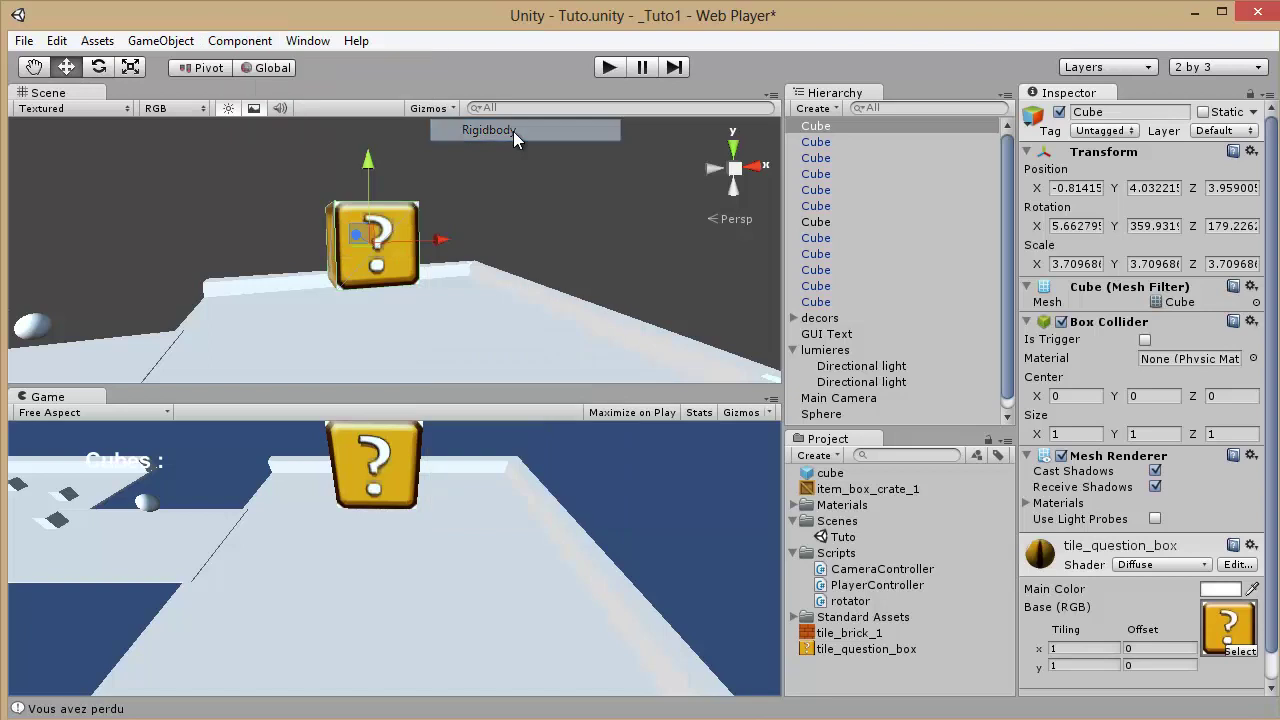
Run the game to test gravity on the cube, try lifting the cube during play, and stop the game.
click(604, 72)
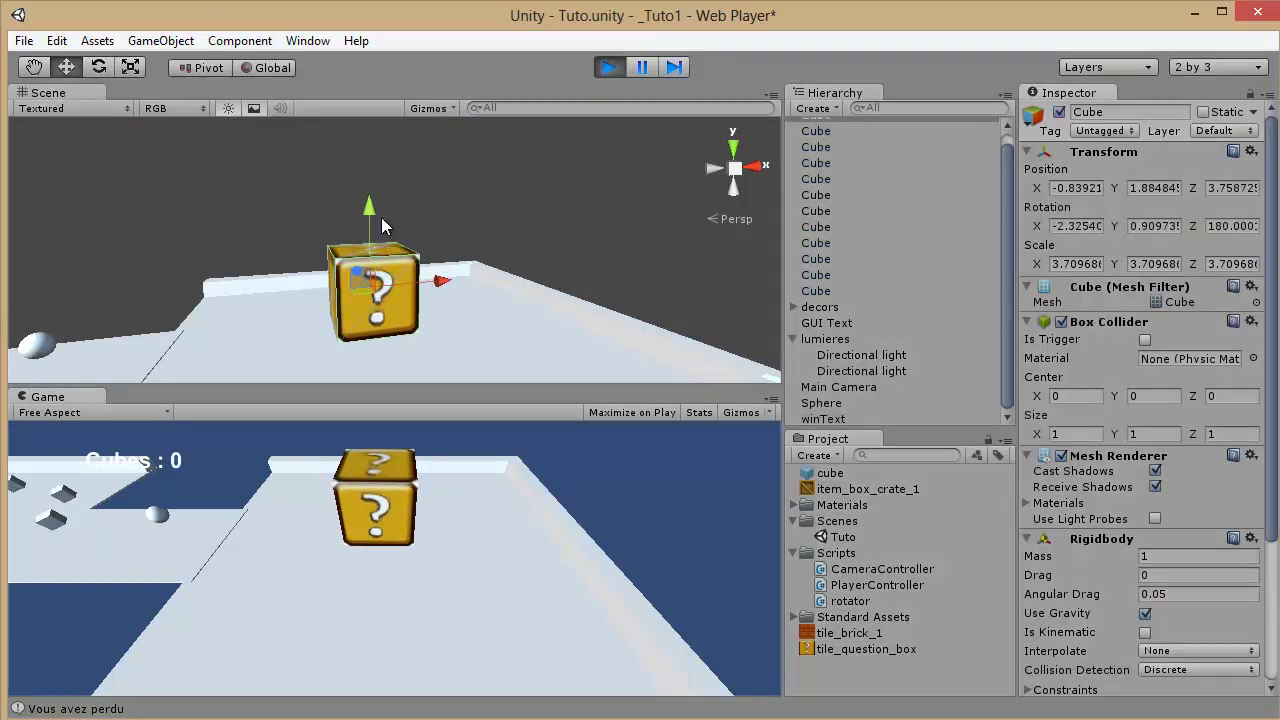
drag(370, 201, 370, 125)
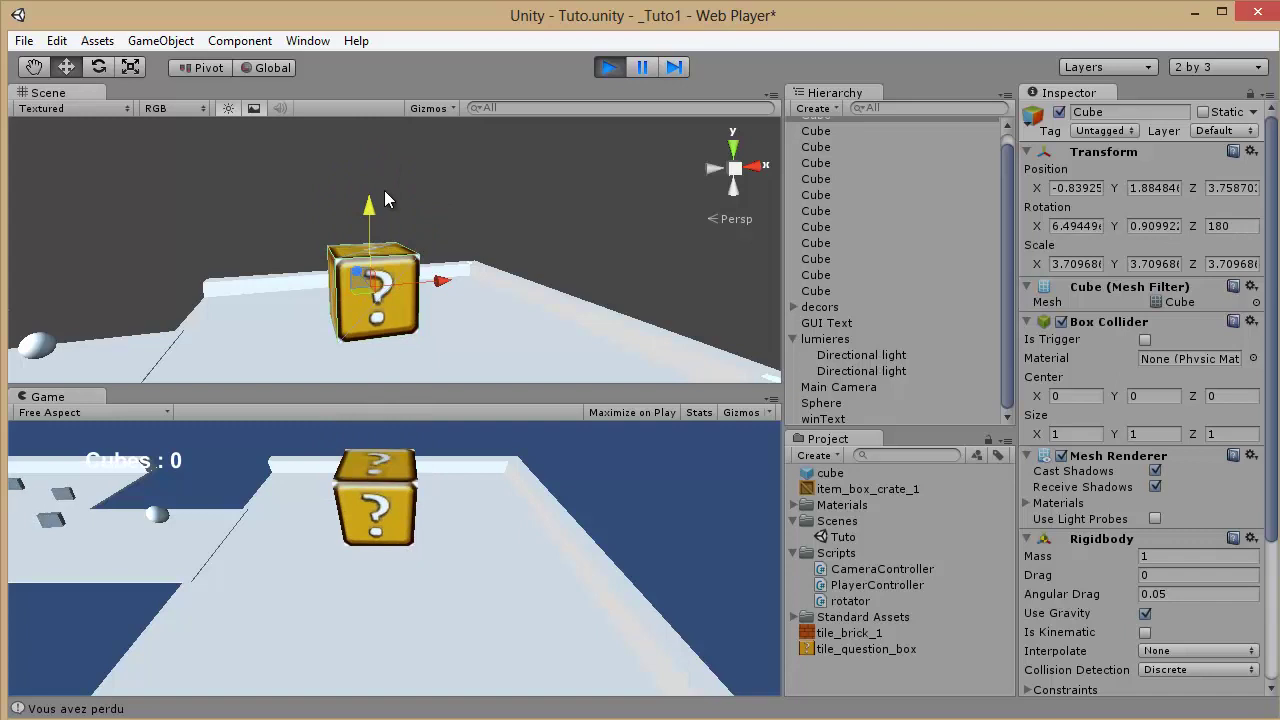
click(609, 67)
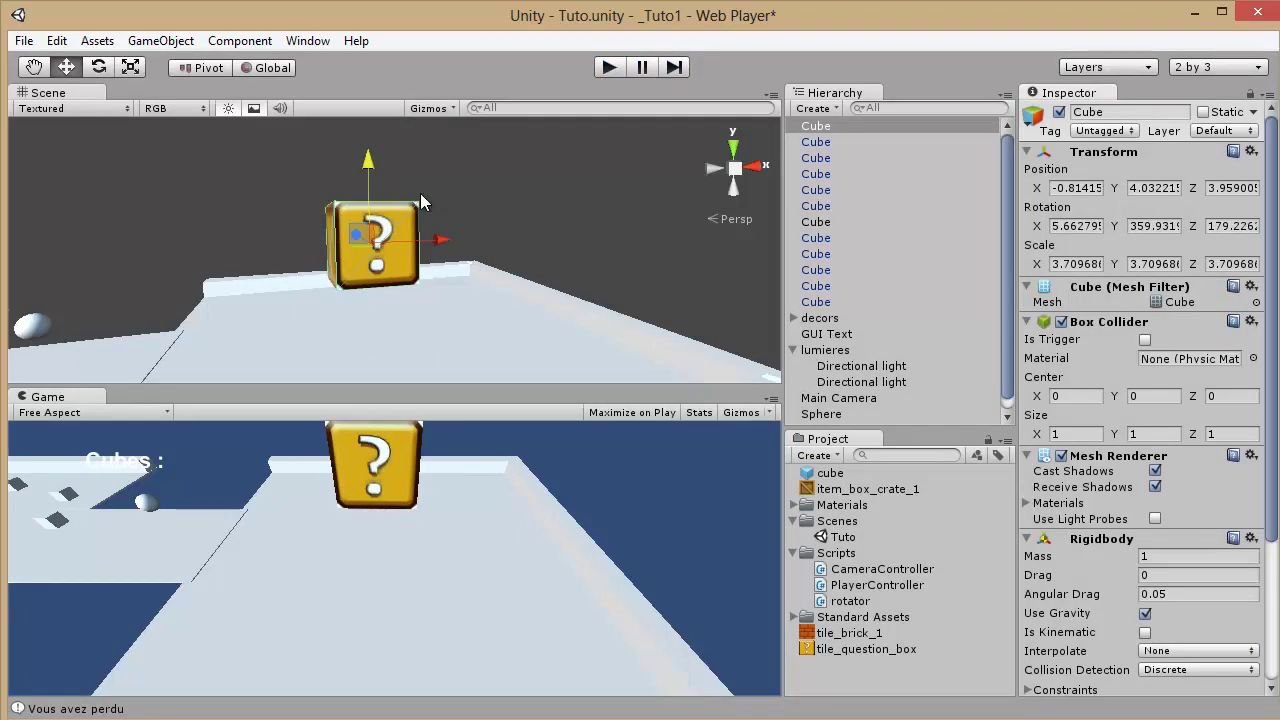
Set the project's gravity Y to 1 in the physics settings and test-run the game.
click(64, 40)
mouse_move(186, 462)
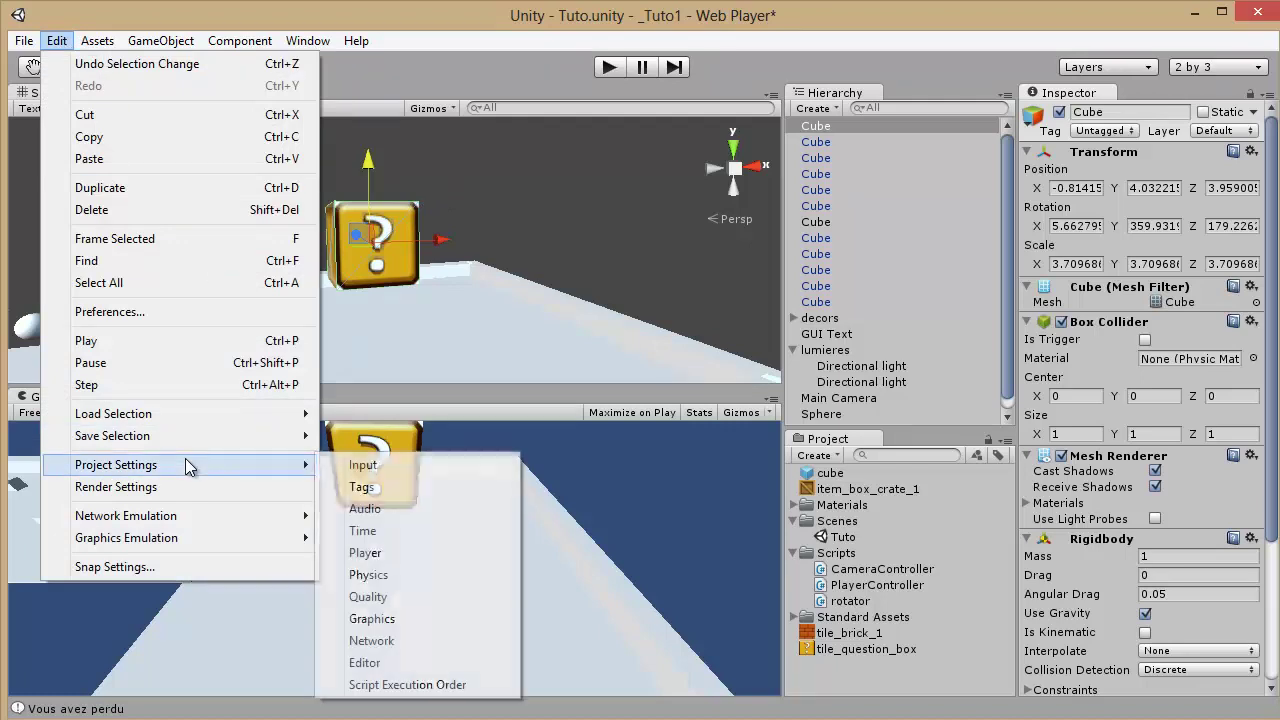
click(383, 574)
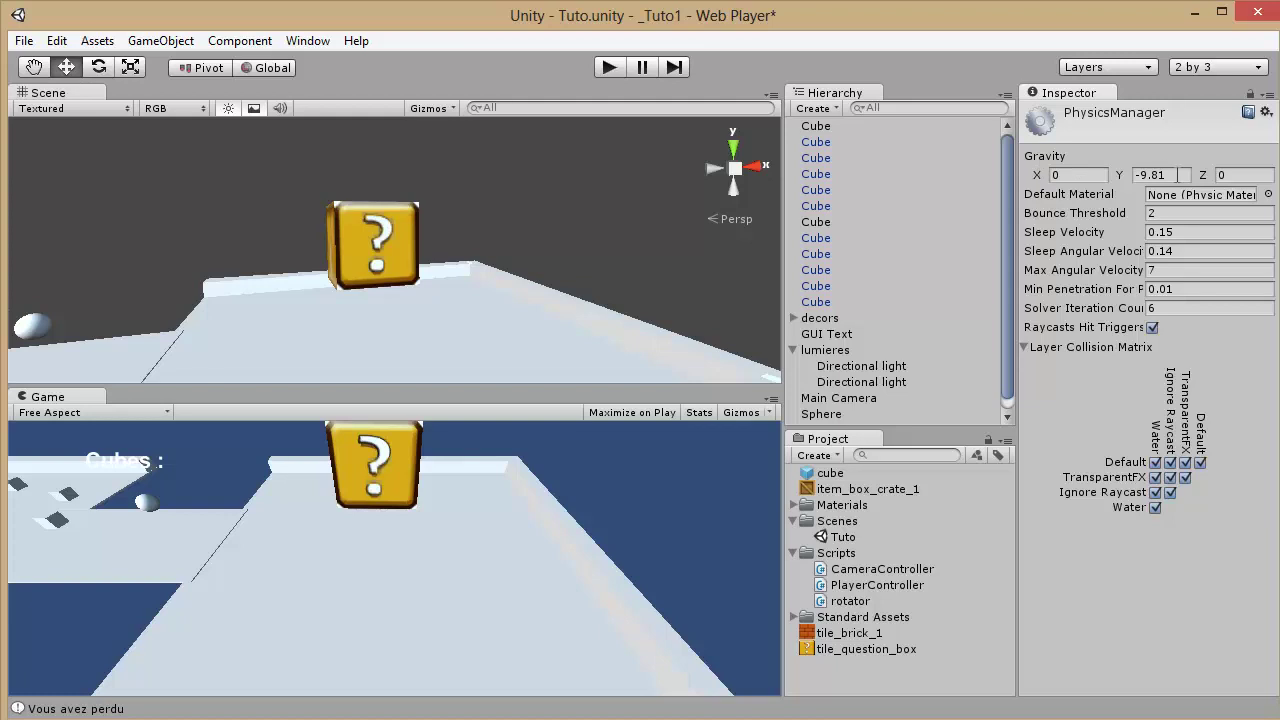
drag(1180, 180, 1127, 177)
drag(1124, 186, 1112, 186)
text(1)
click(610, 66)
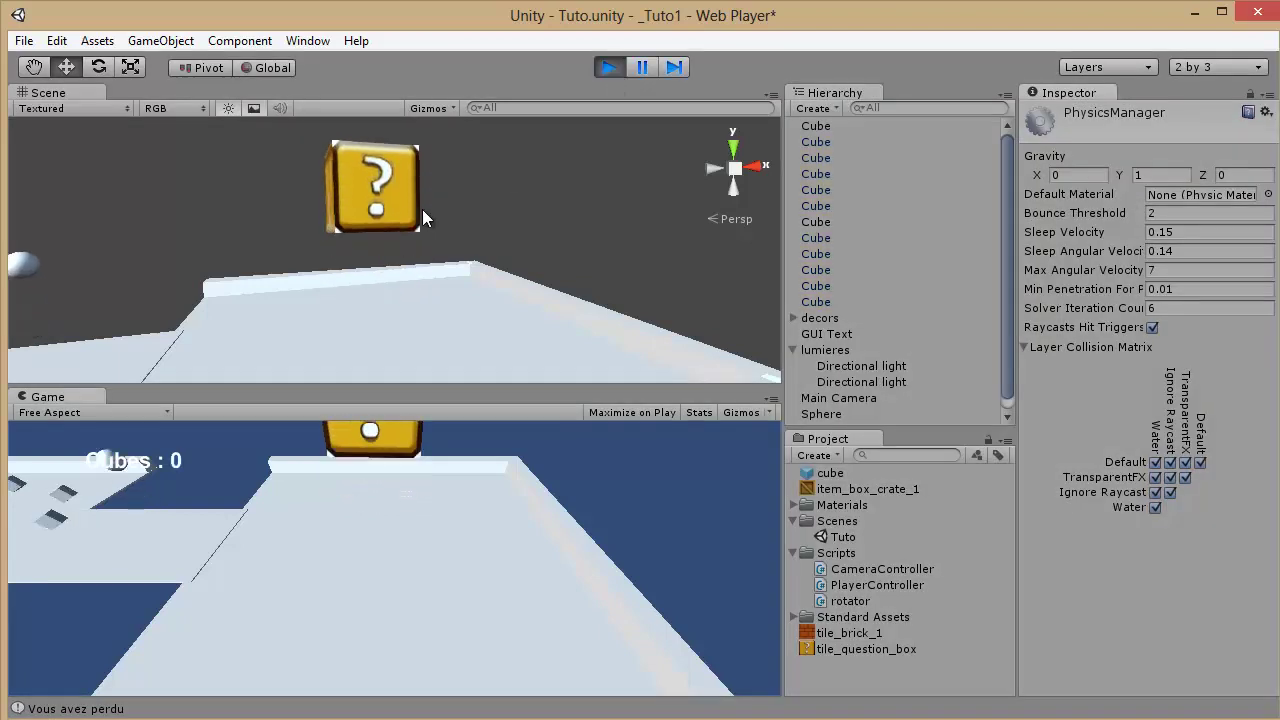
click(610, 66)
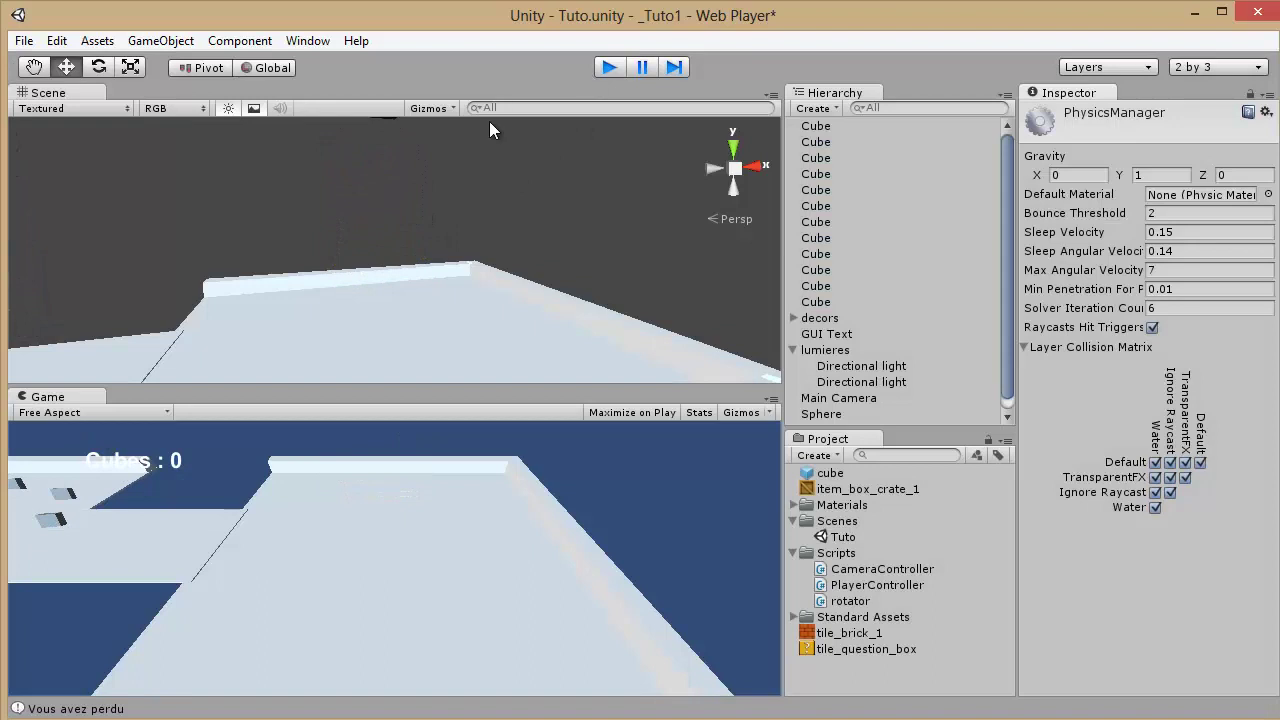
Restore the project's gravity Y to -9.81 and briefly test-run the game.
text(-9.81)
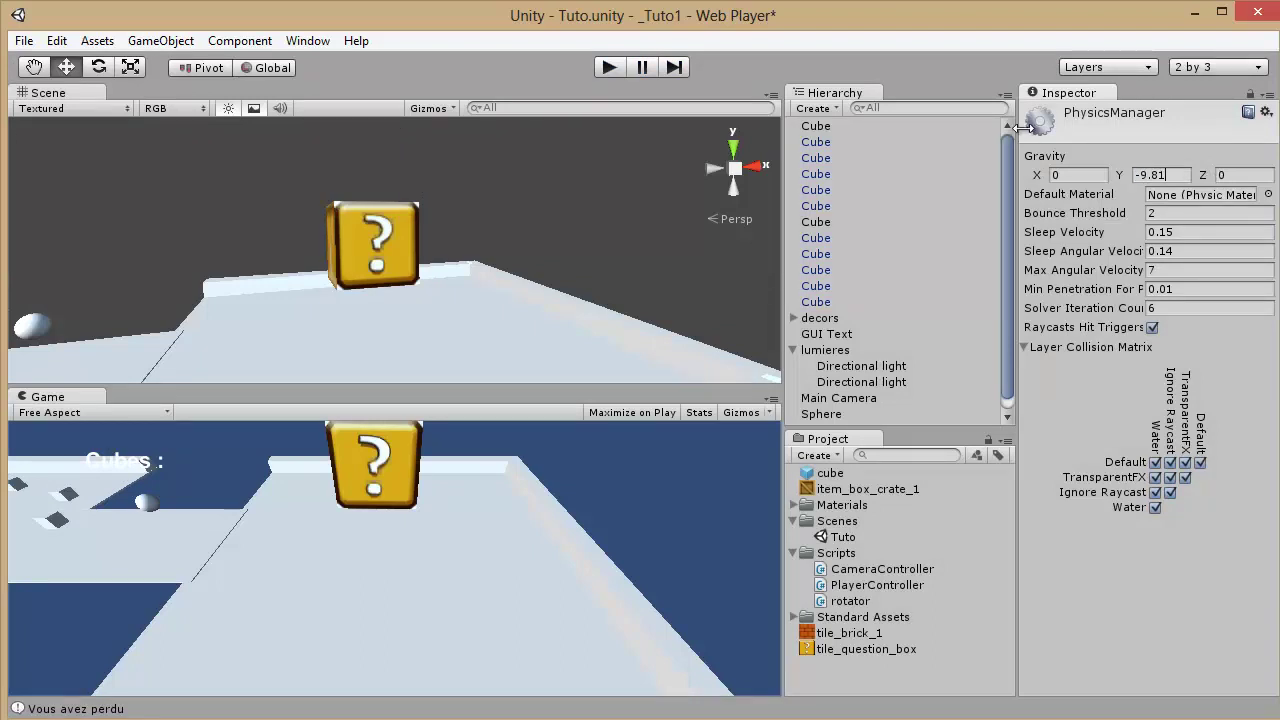
click(606, 66)
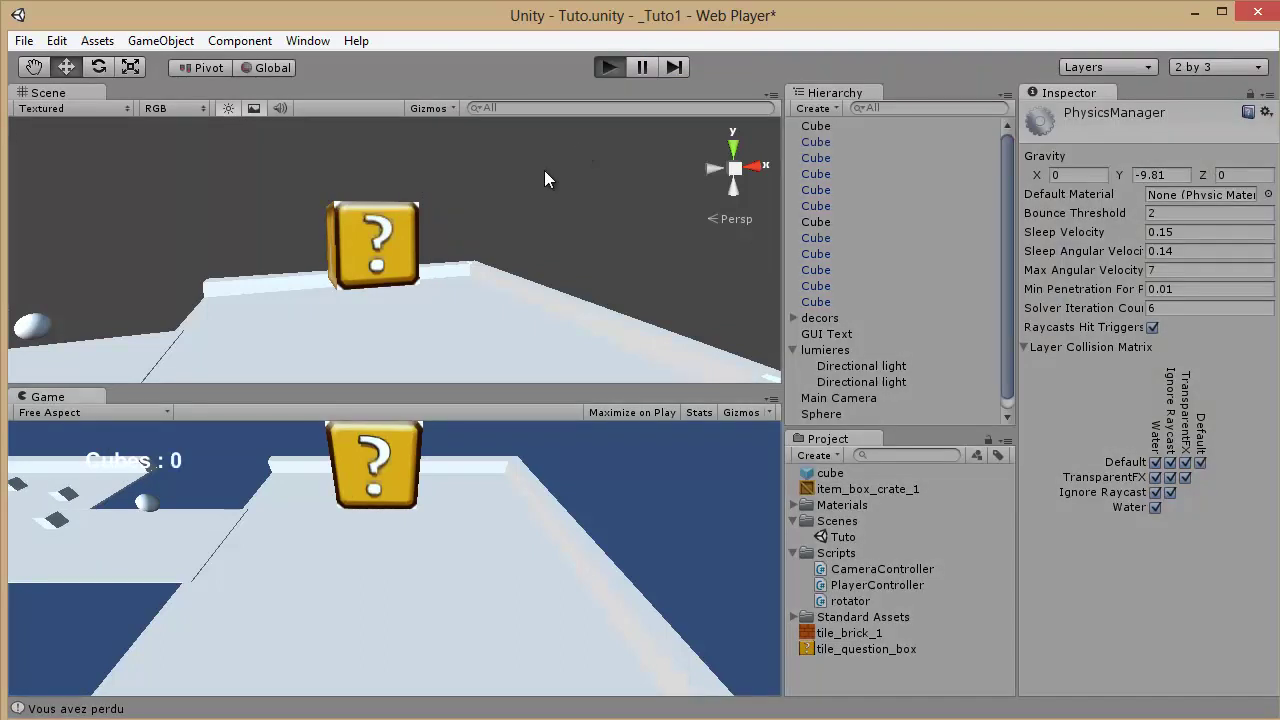
click(608, 67)
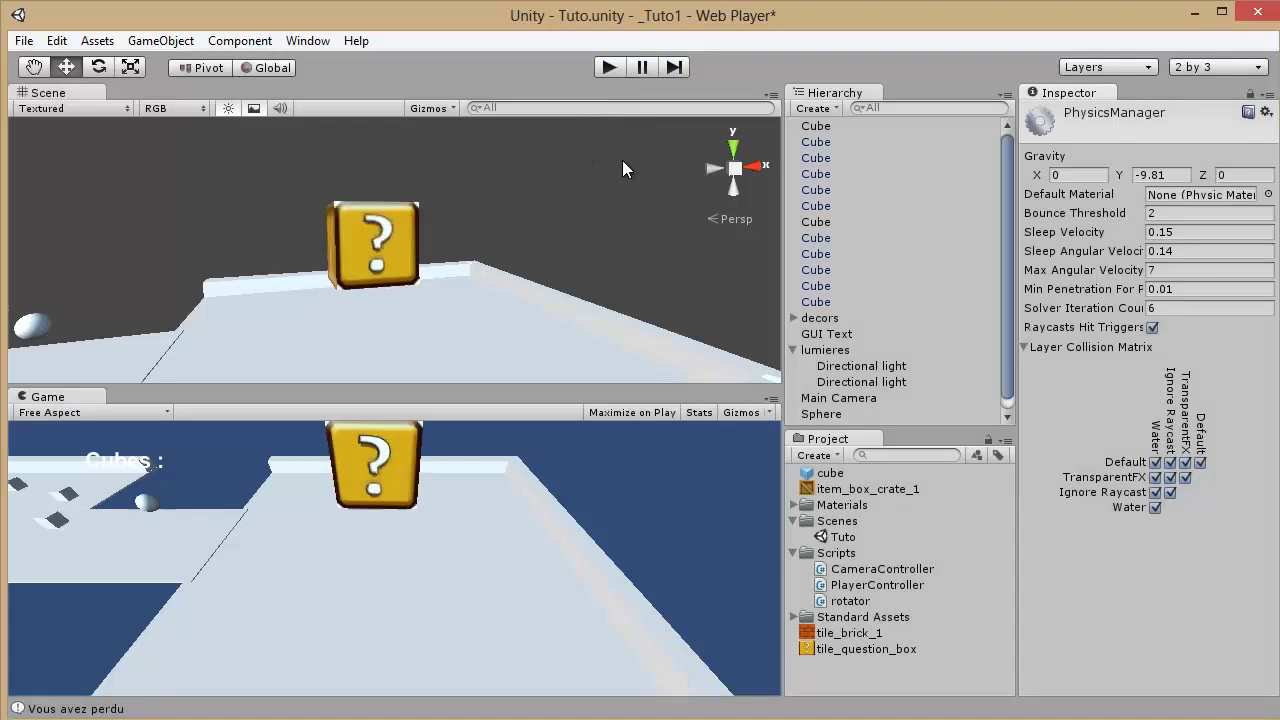
Move the sphere along X to about -2.1, onto the platform beneath the question-mark cube.
click(168, 302)
drag(230, 290, 542, 281)
scroll(542, 281, down, 8)
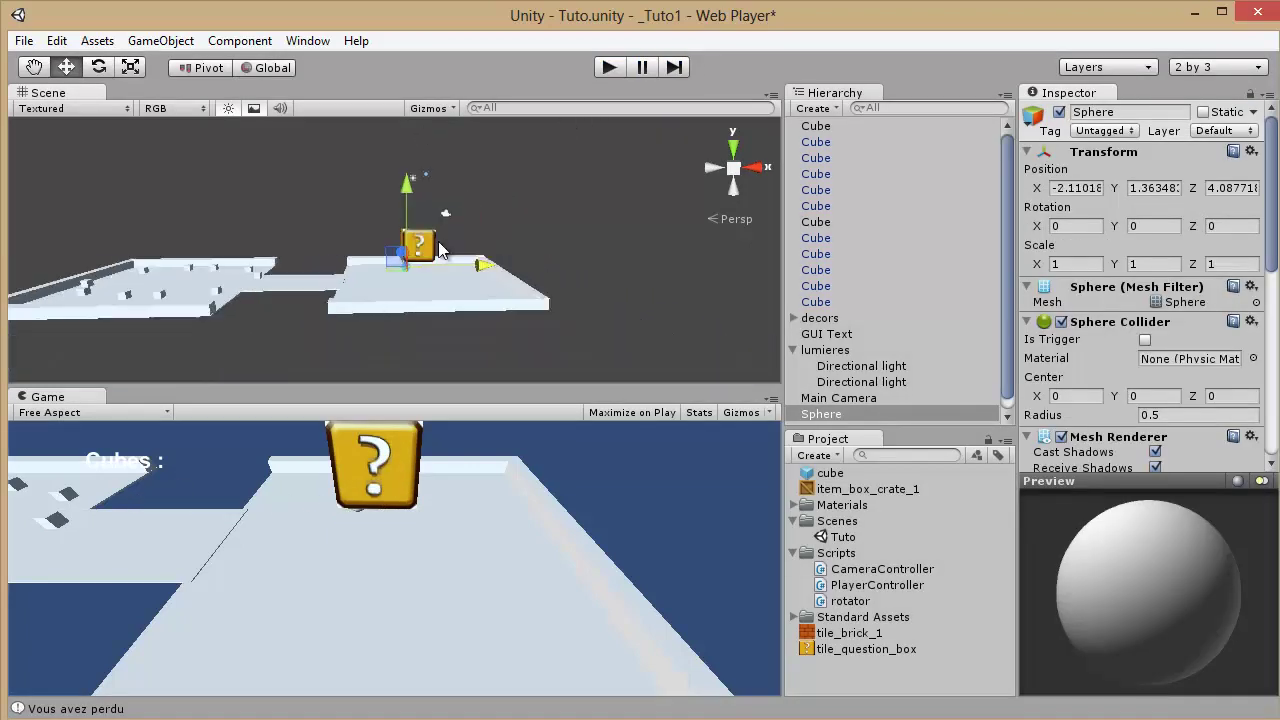
Move the sphere directly above the question-mark cube, to about -1.4 on X and 13.4 on Y.
drag(408, 182, 585, 150)
click(737, 152)
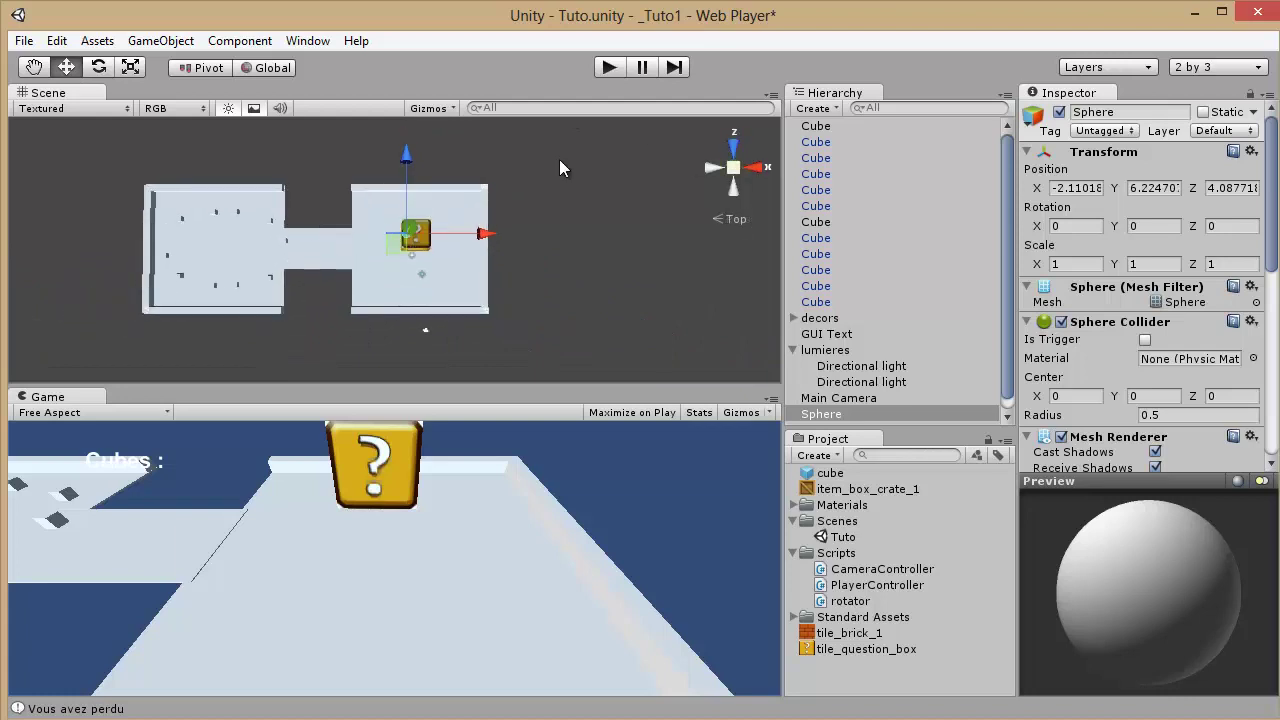
drag(474, 232, 459, 190)
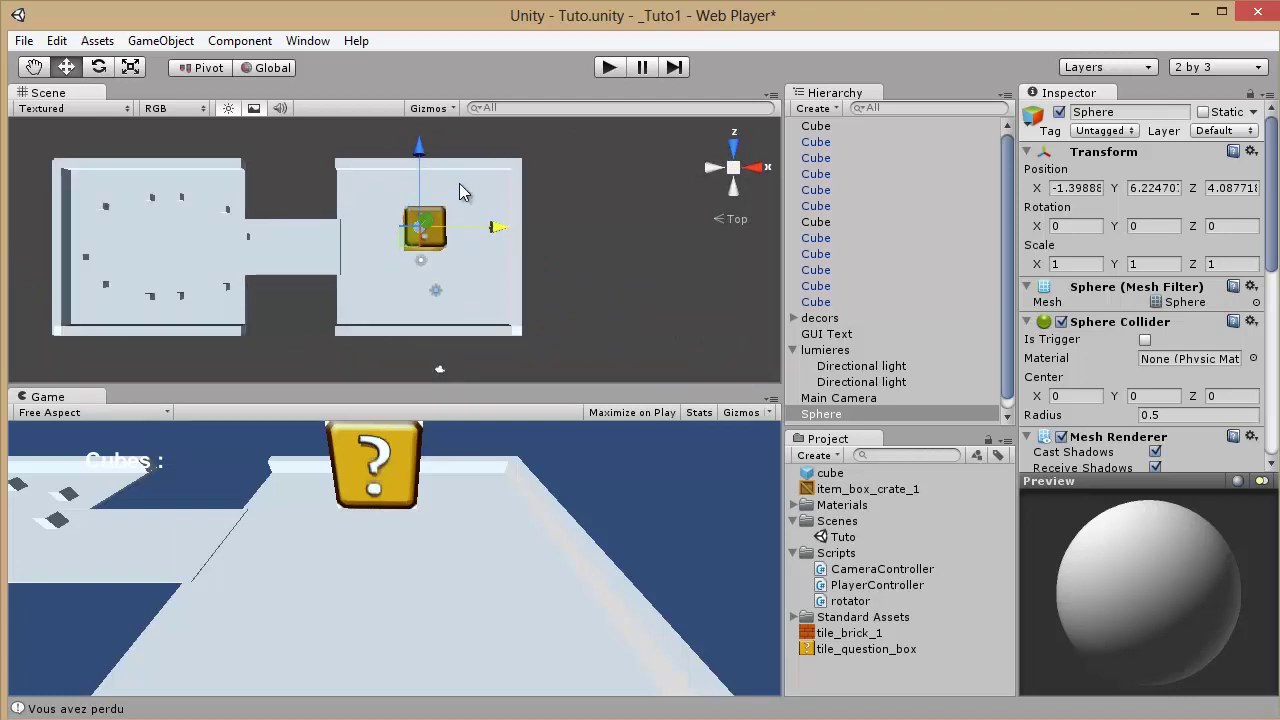
click(729, 188)
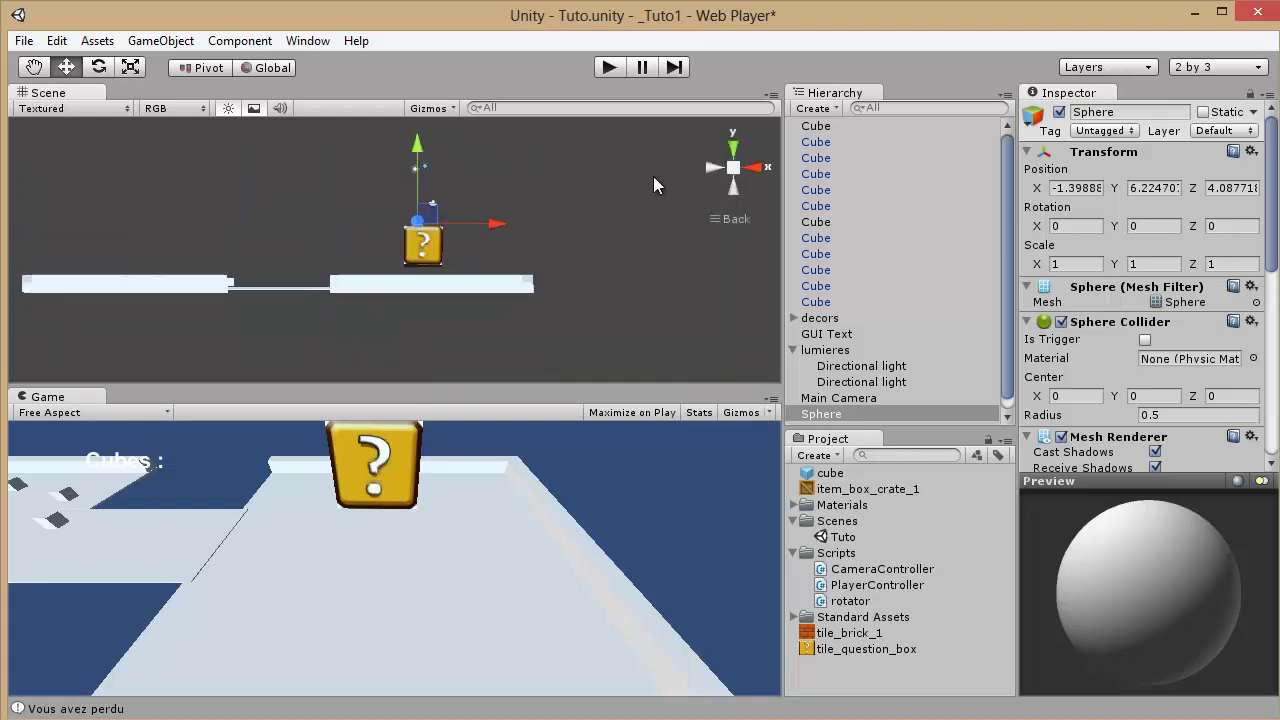
scroll(432, 179, down, 2)
drag(415, 153, 411, 91)
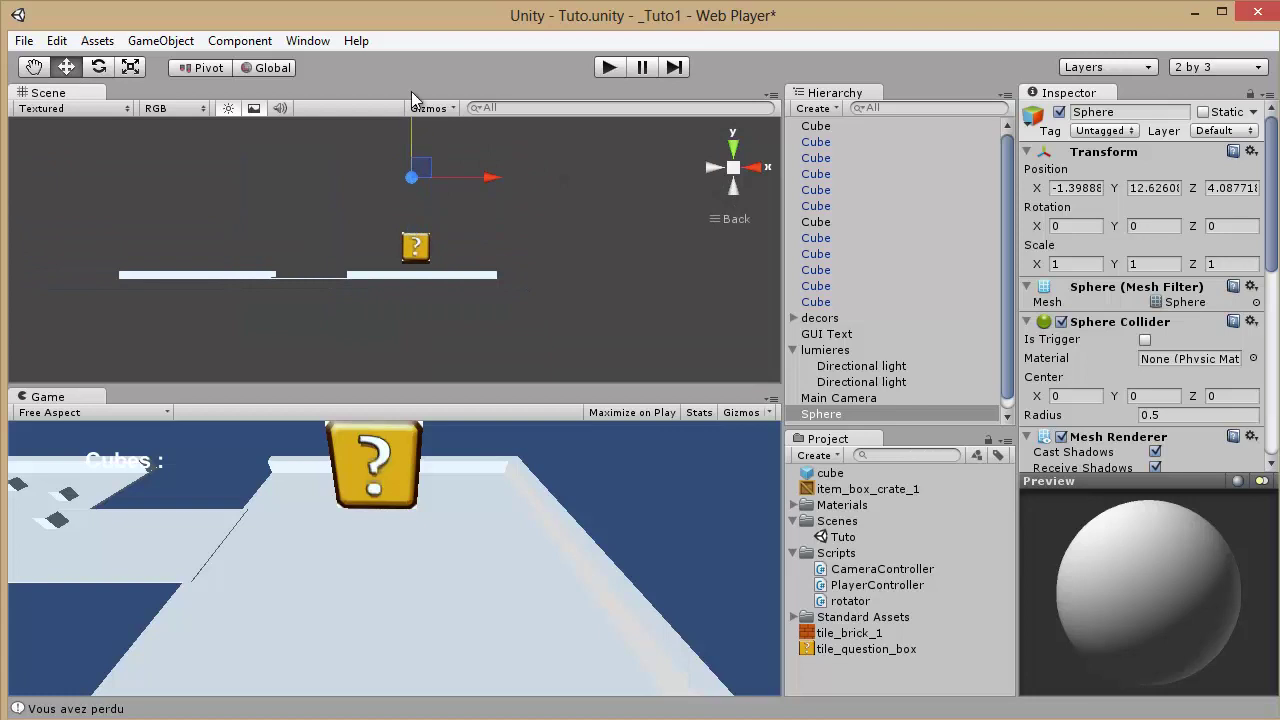
Scale the sphere uniformly to about 1.56, enlarge the Scene view and deselect the sphere.
key(r)
drag(419, 178, 505, 262)
click(735, 176)
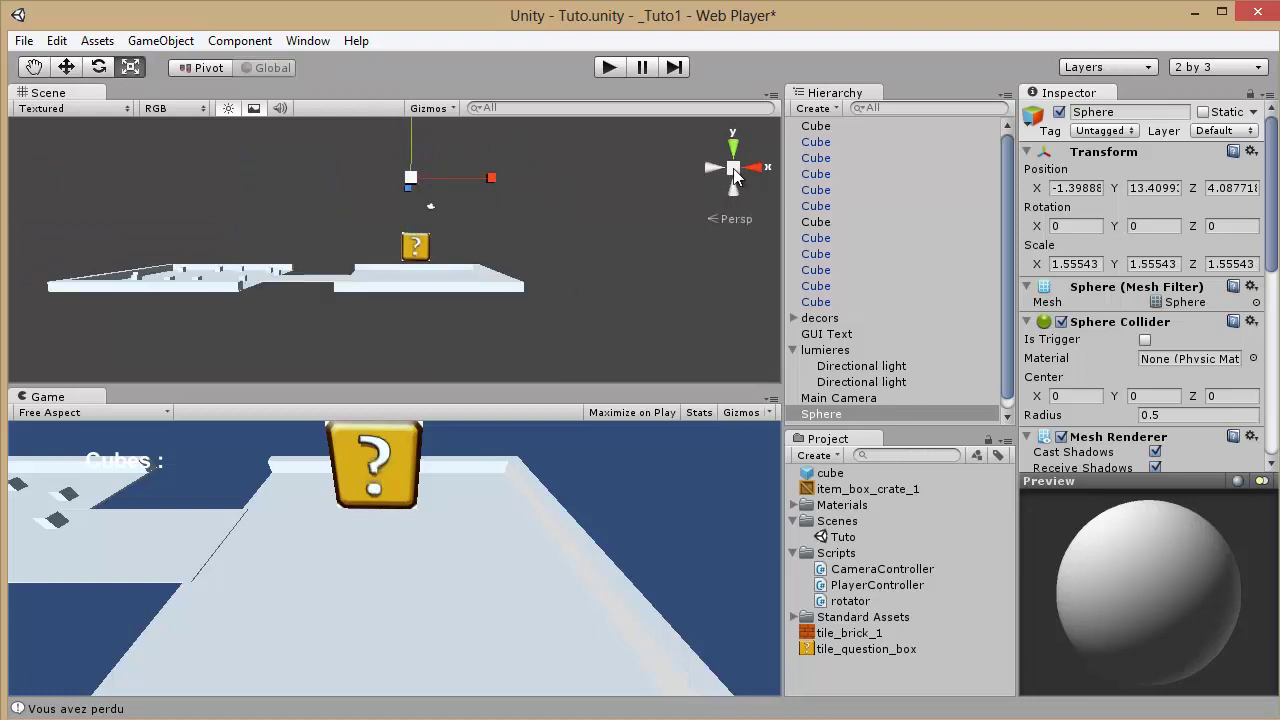
alt+drag(640, 230, 517, 285)
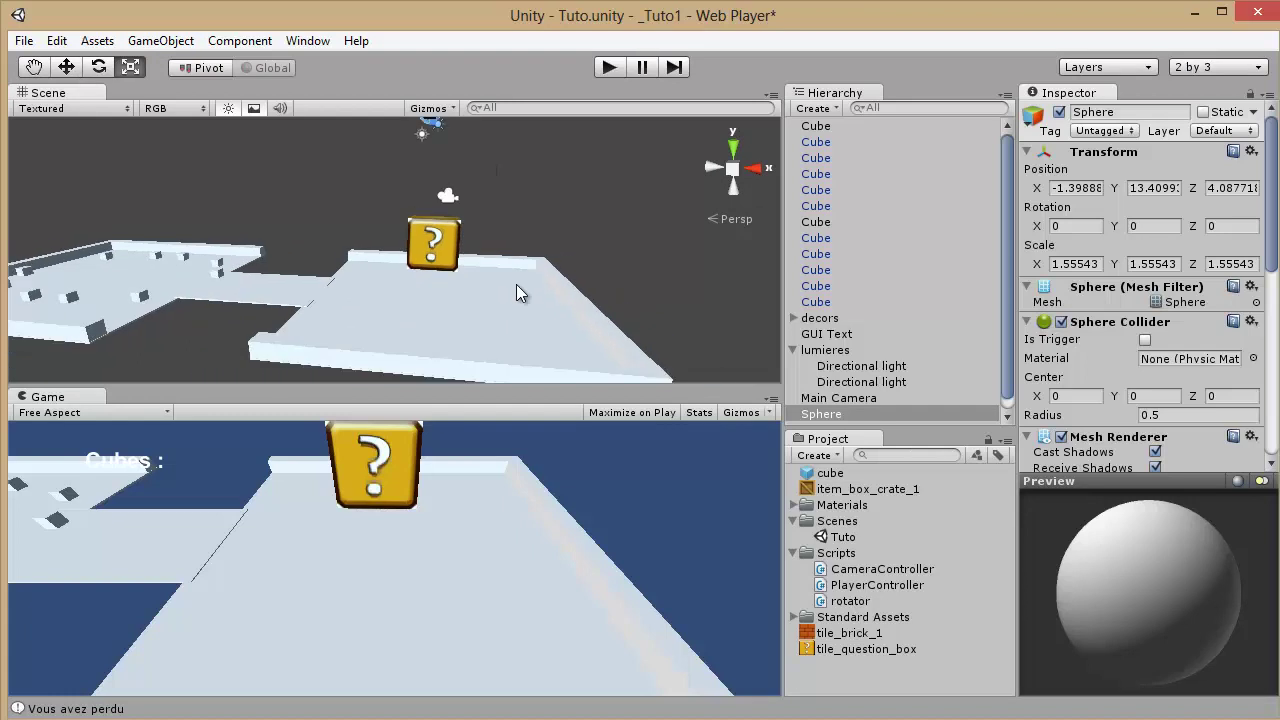
drag(540, 383, 543, 478)
click(593, 242)
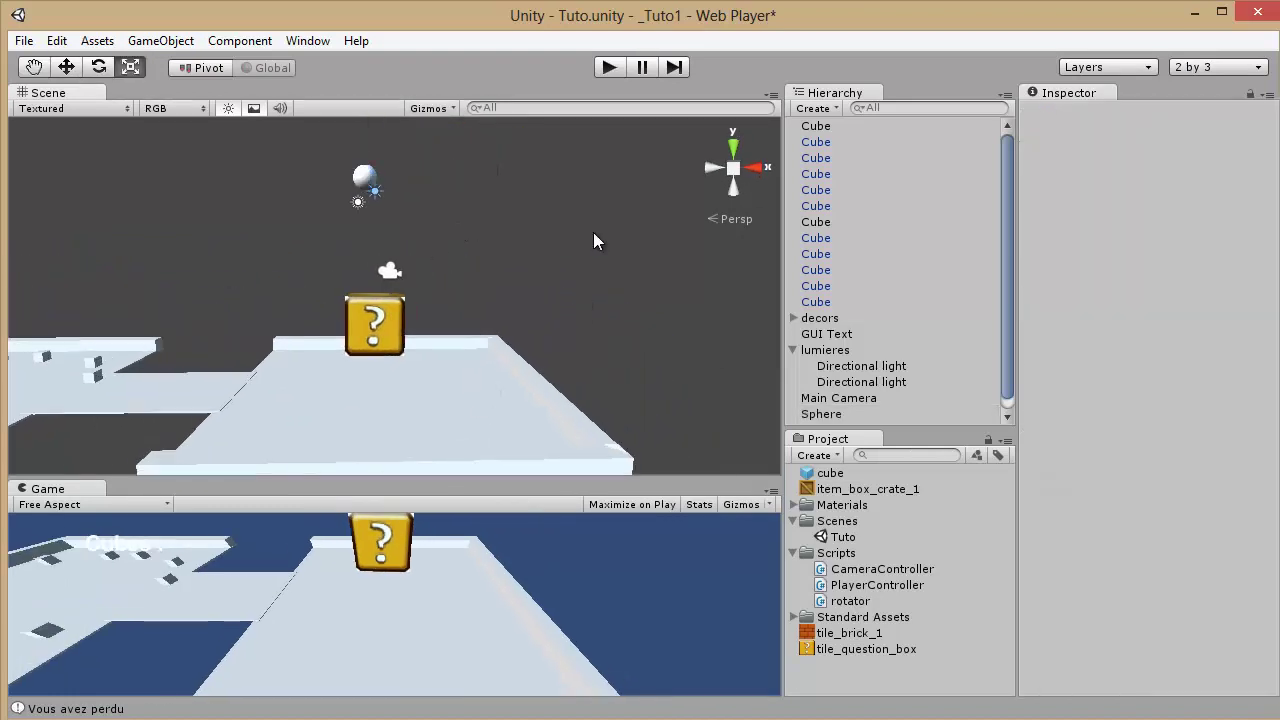
Run the game and examine in the Scene view how the falling sphere collides with the question-mark cube.
click(615, 67)
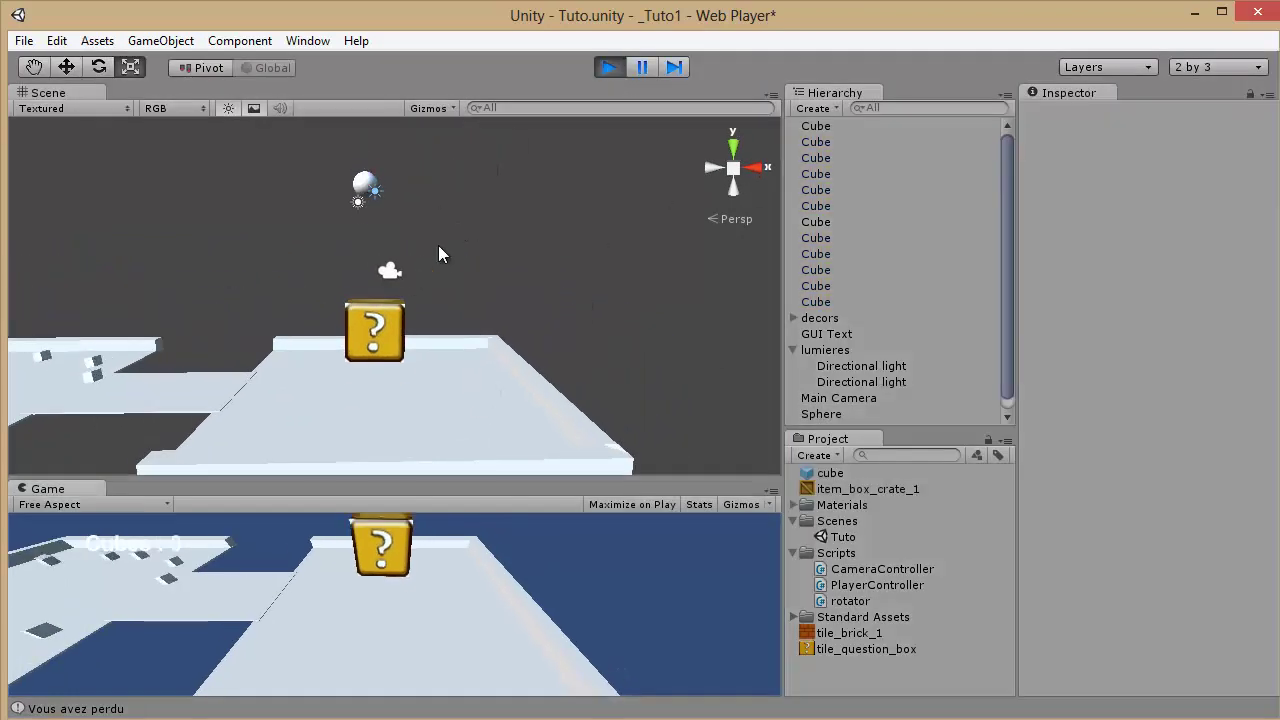
alt+drag(443, 286, 384, 358)
scroll(426, 369, up, 4)
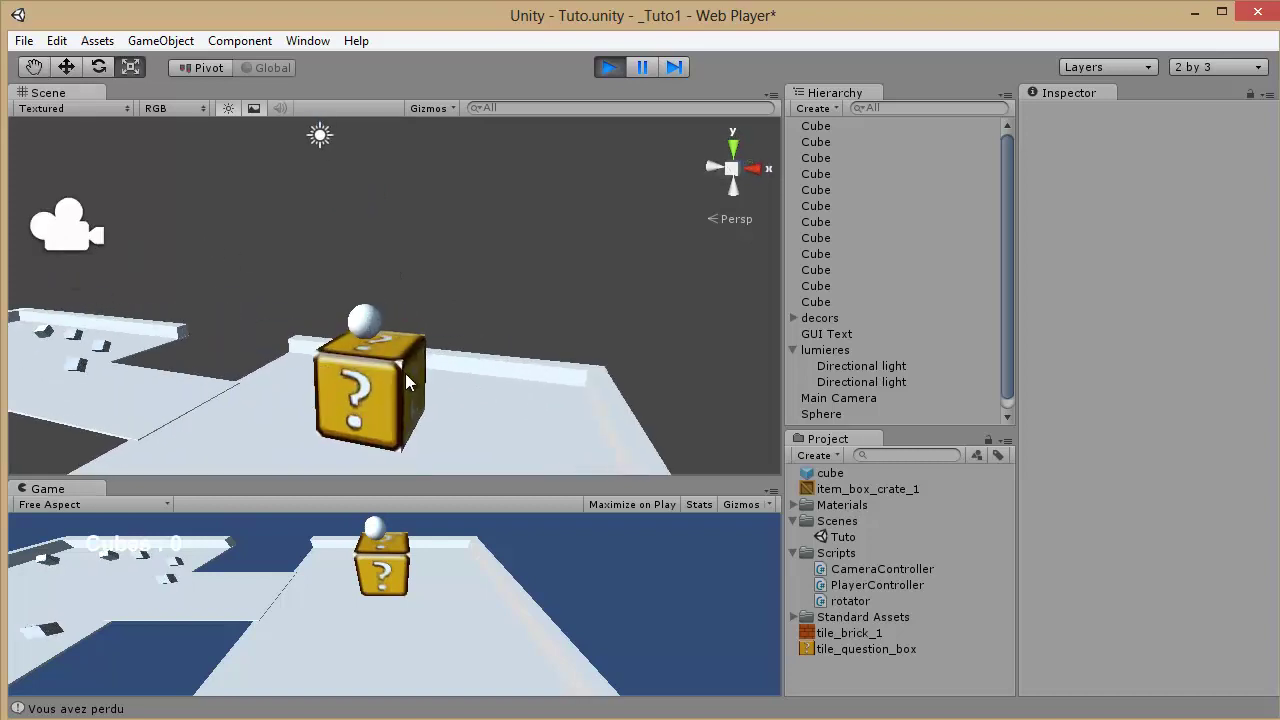
alt+drag(405, 373, 520, 335)
Disable the question-mark cube's Box Collider during play, follow the cube's motion in the Scene view, and stop the game.
click(378, 395)
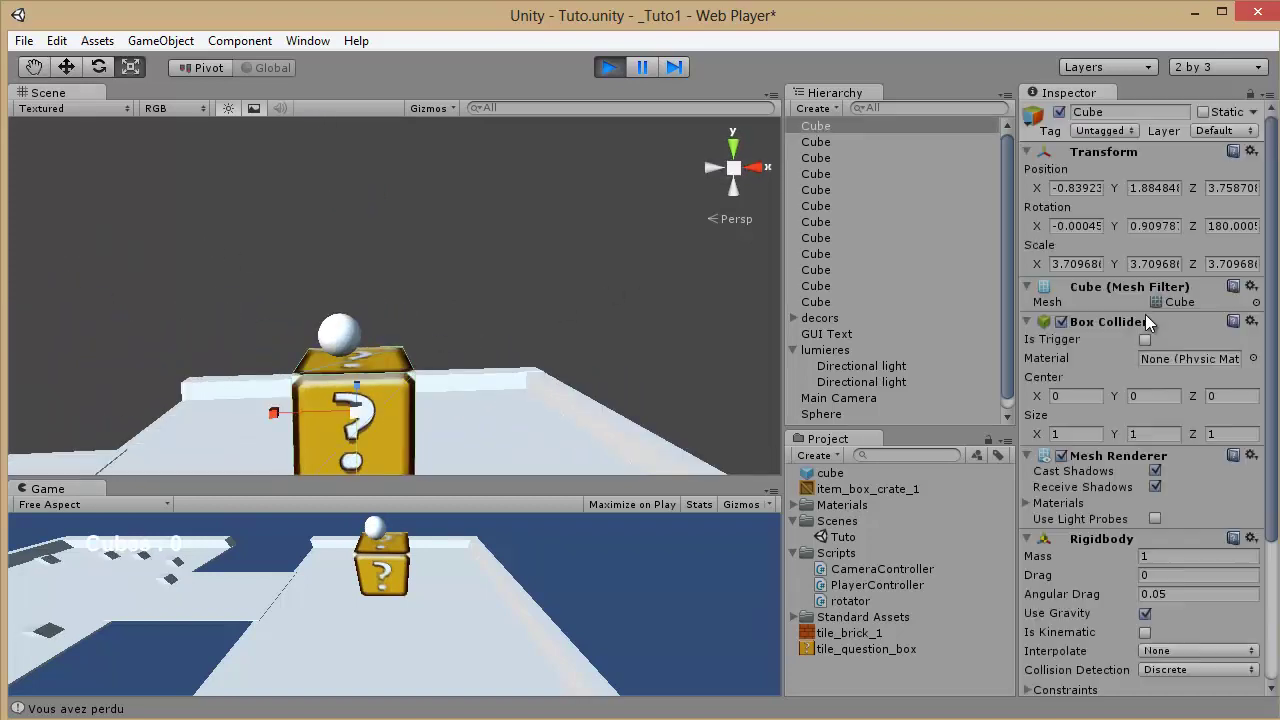
click(1061, 322)
scroll(576, 340, down, 3)
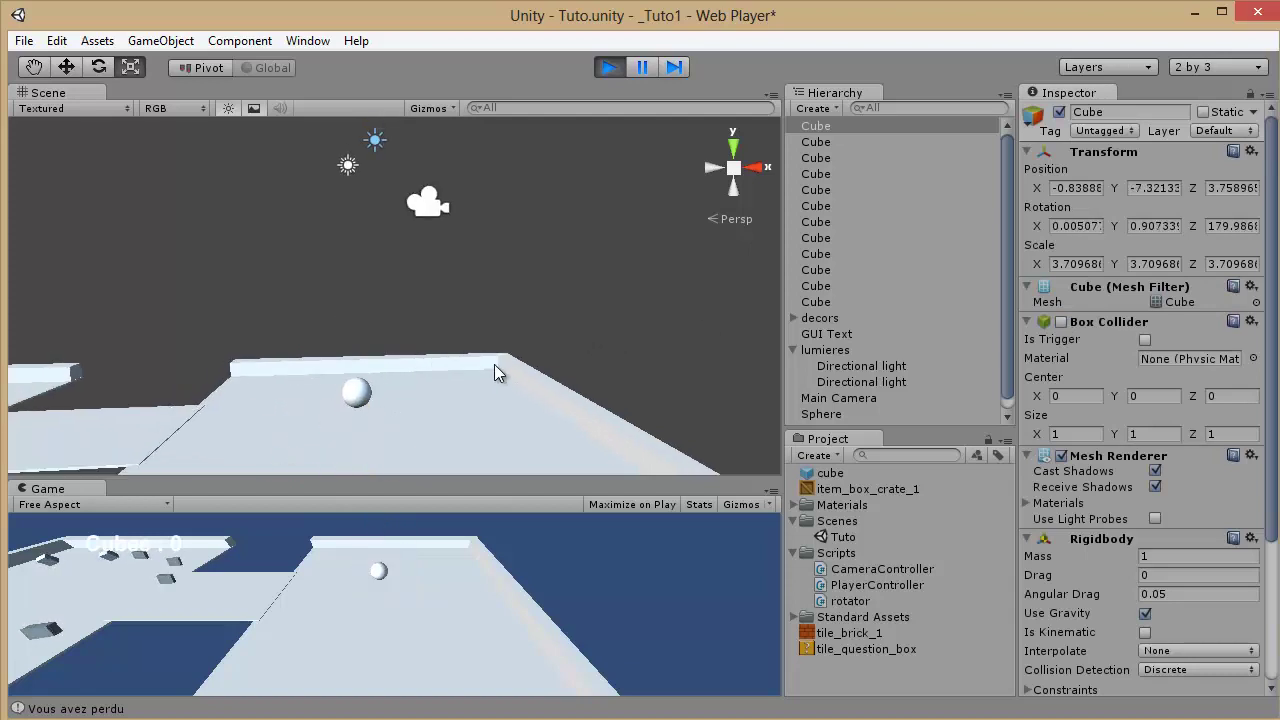
right_drag(499, 368, 512, 582)
right_drag(507, 411, 468, 548)
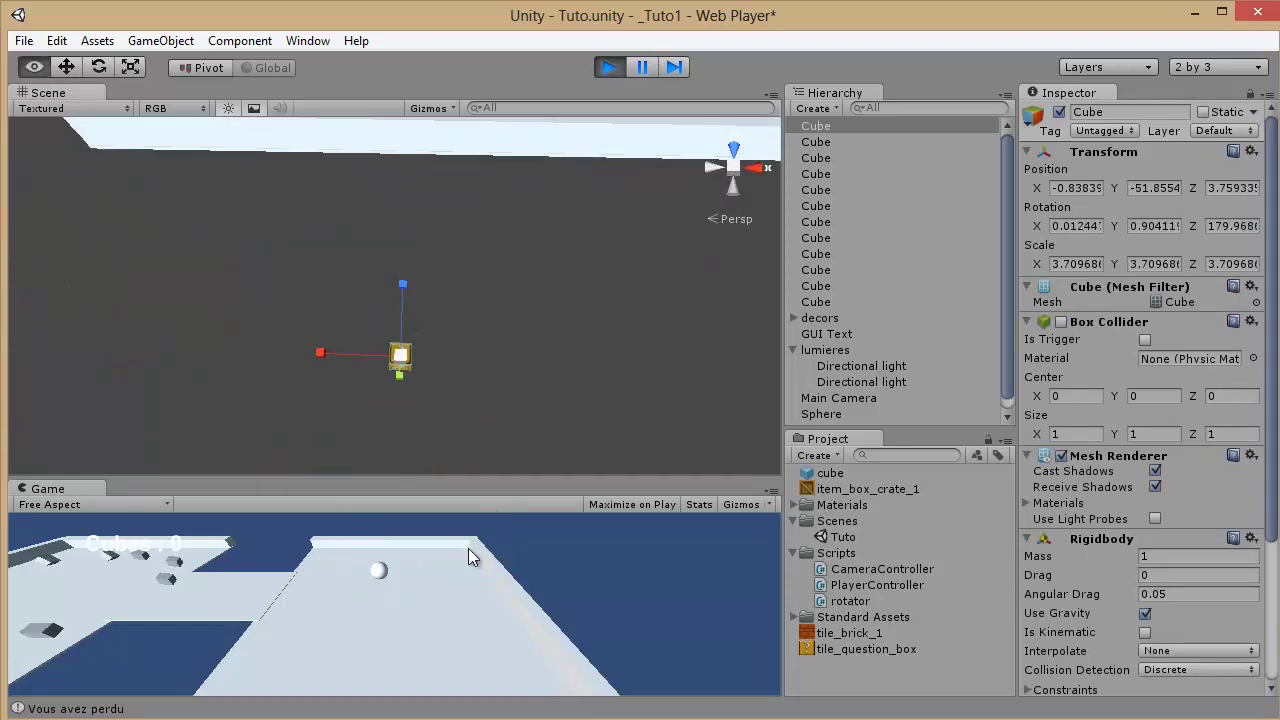
right_drag(506, 374, 510, 280)
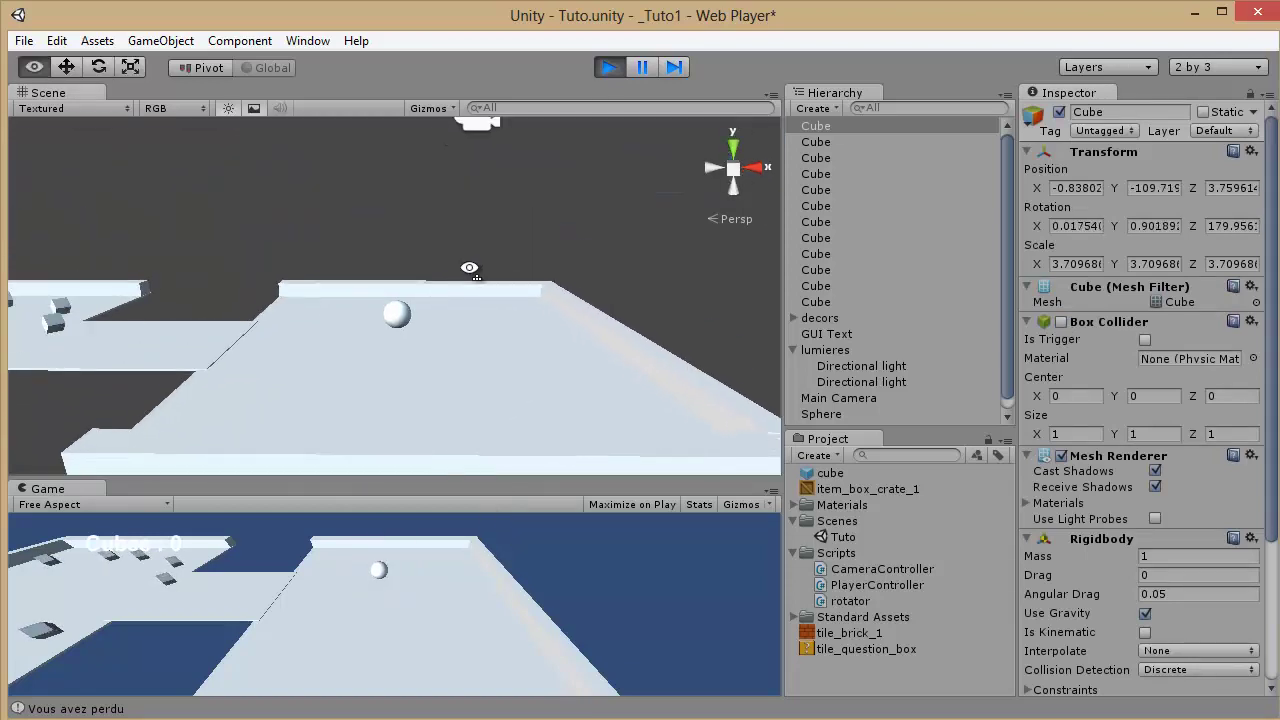
click(609, 67)
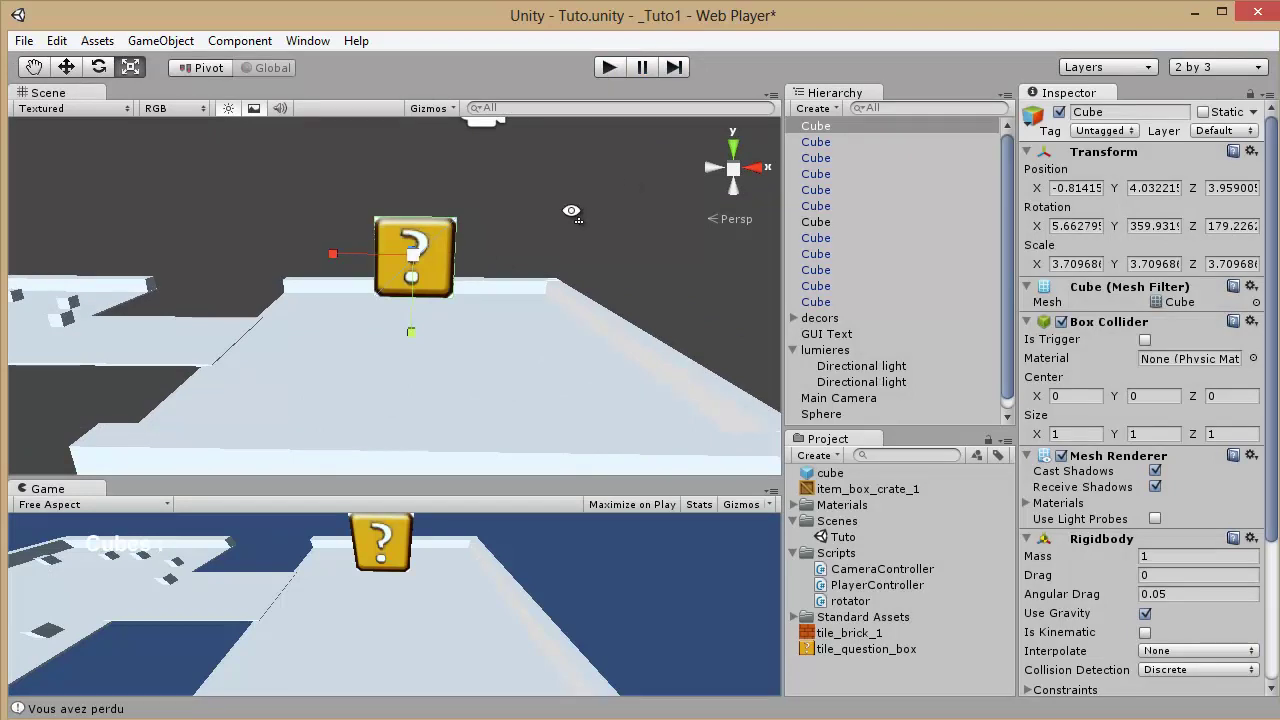
Turn off Use Gravity on the question-mark cube's Rigidbody and test-run the game.
right_drag(571, 212, 592, 178)
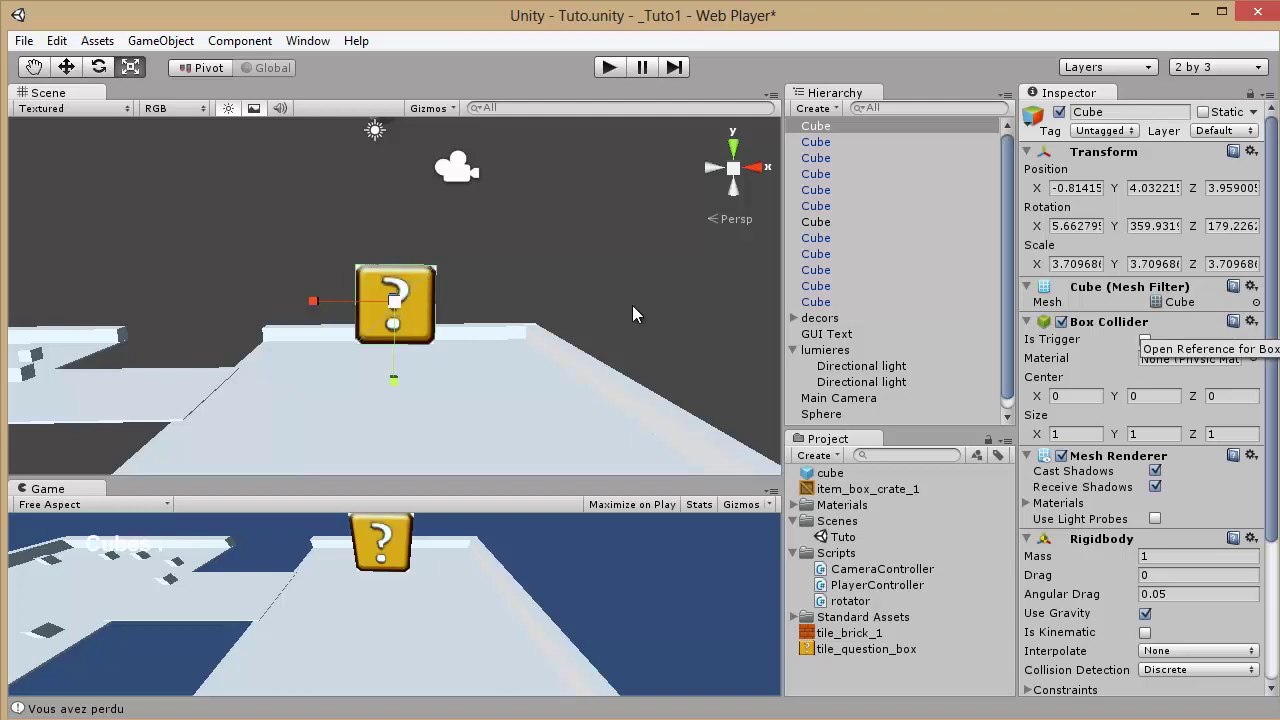
key(w)
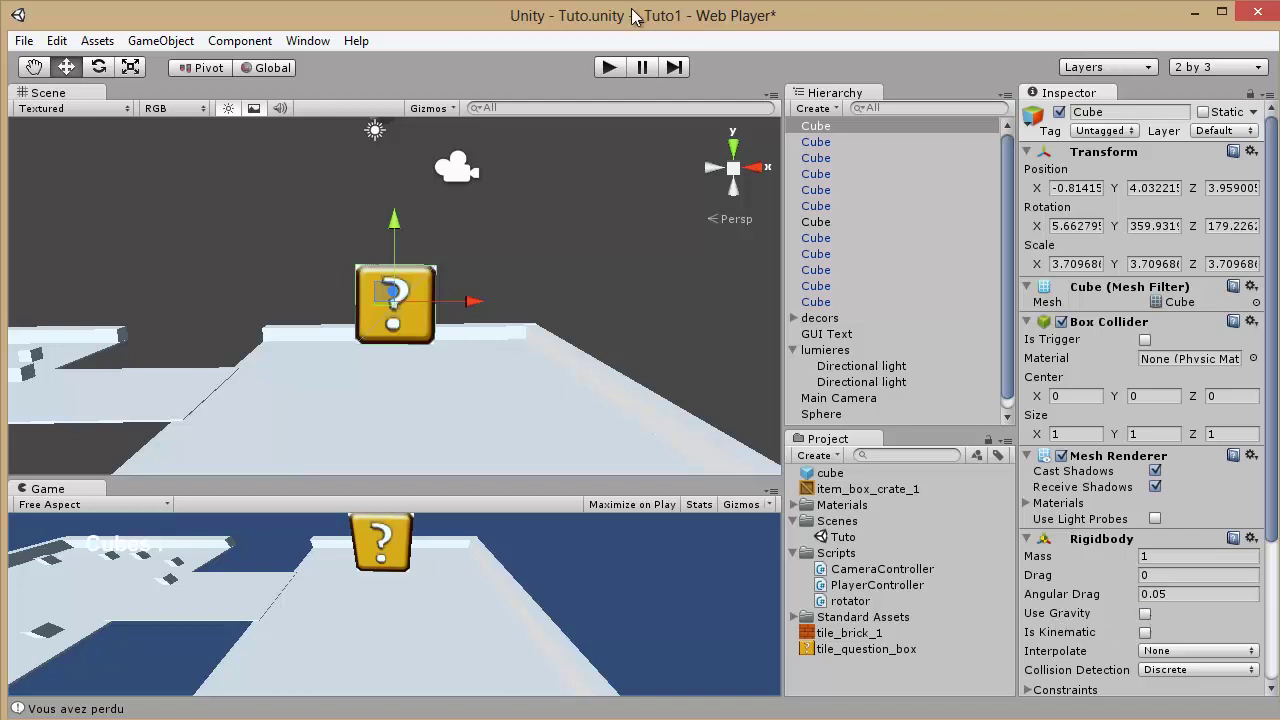
click(609, 67)
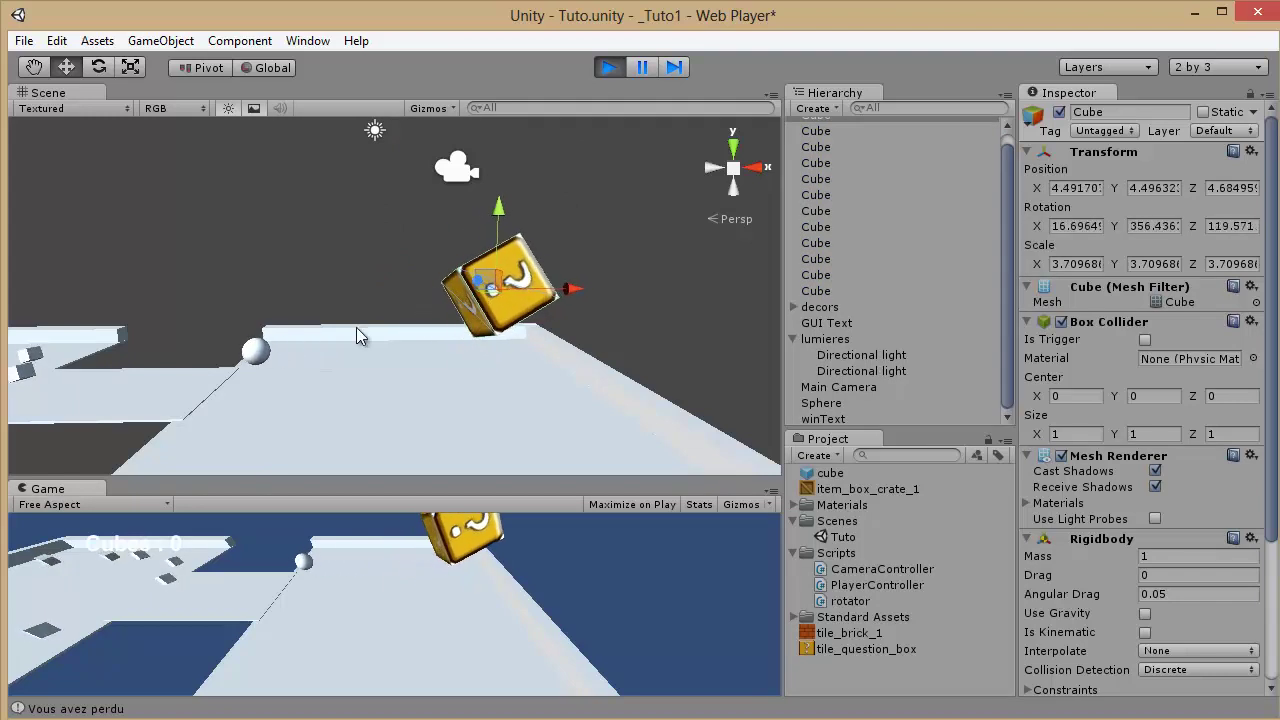
click(607, 67)
Run the game again, move the sphere around the platform during play while watching the cube, and stop the game.
click(607, 67)
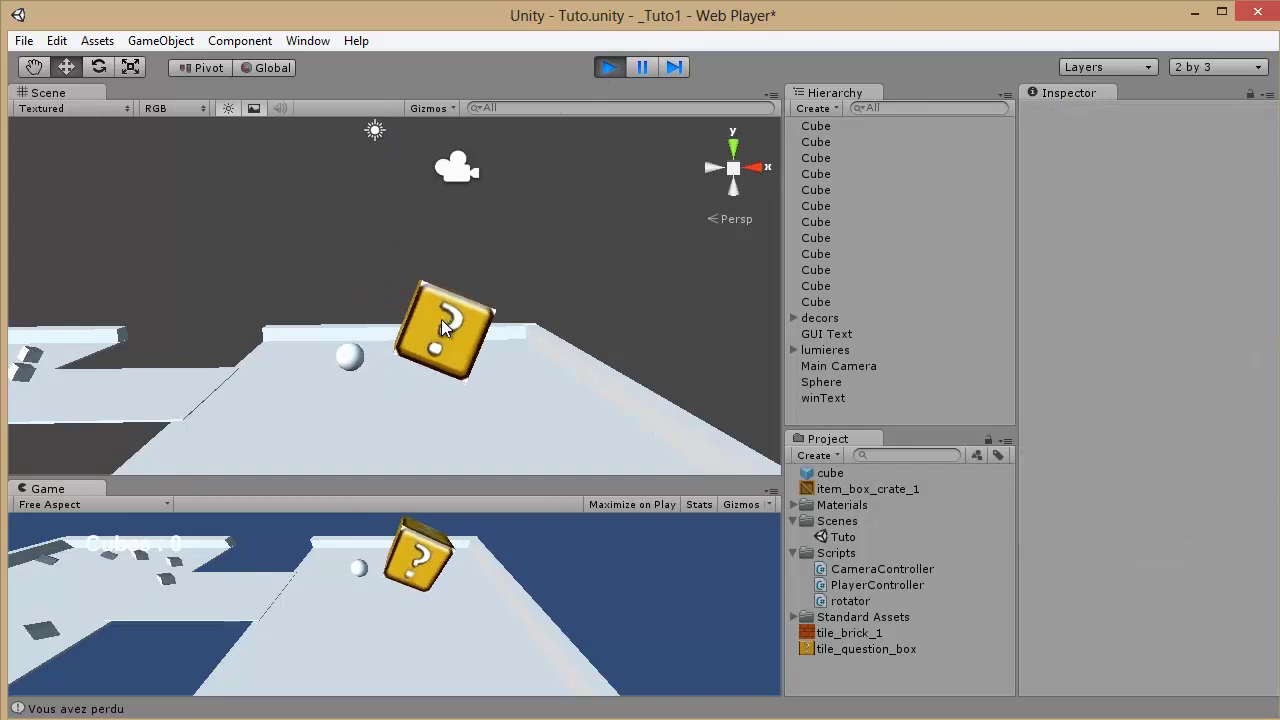
click(335, 354)
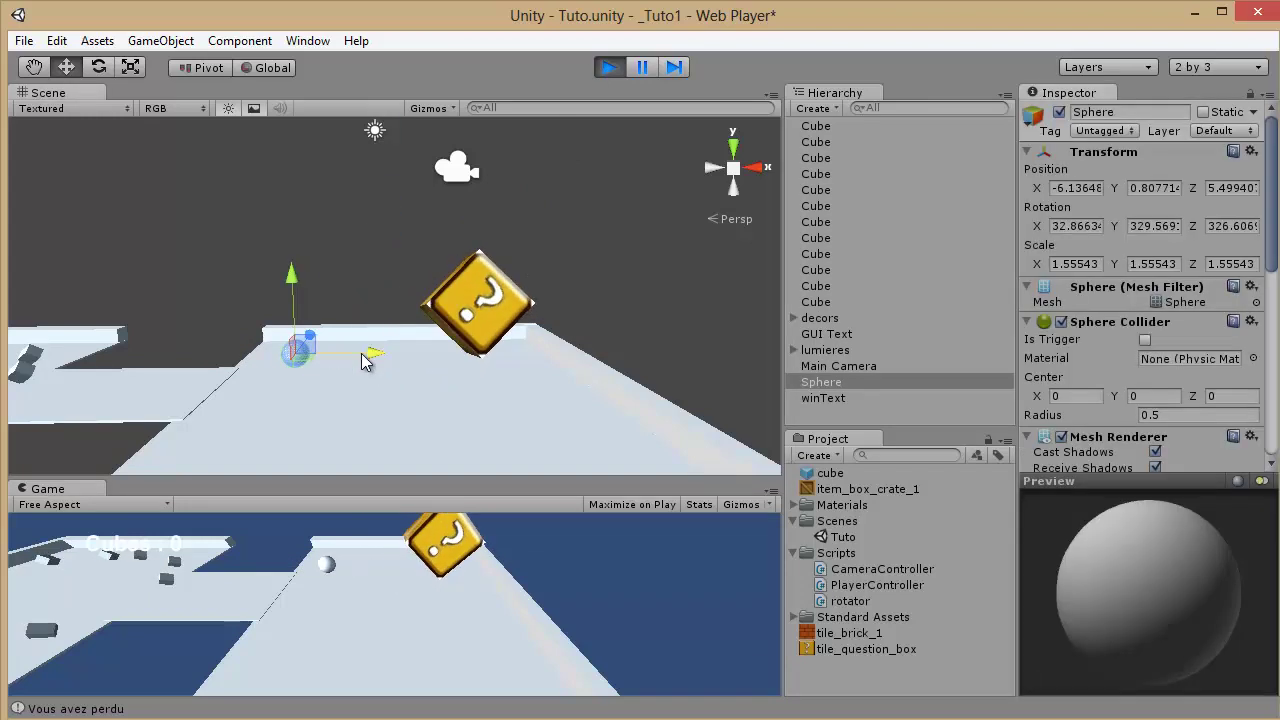
drag(365, 360, 477, 347)
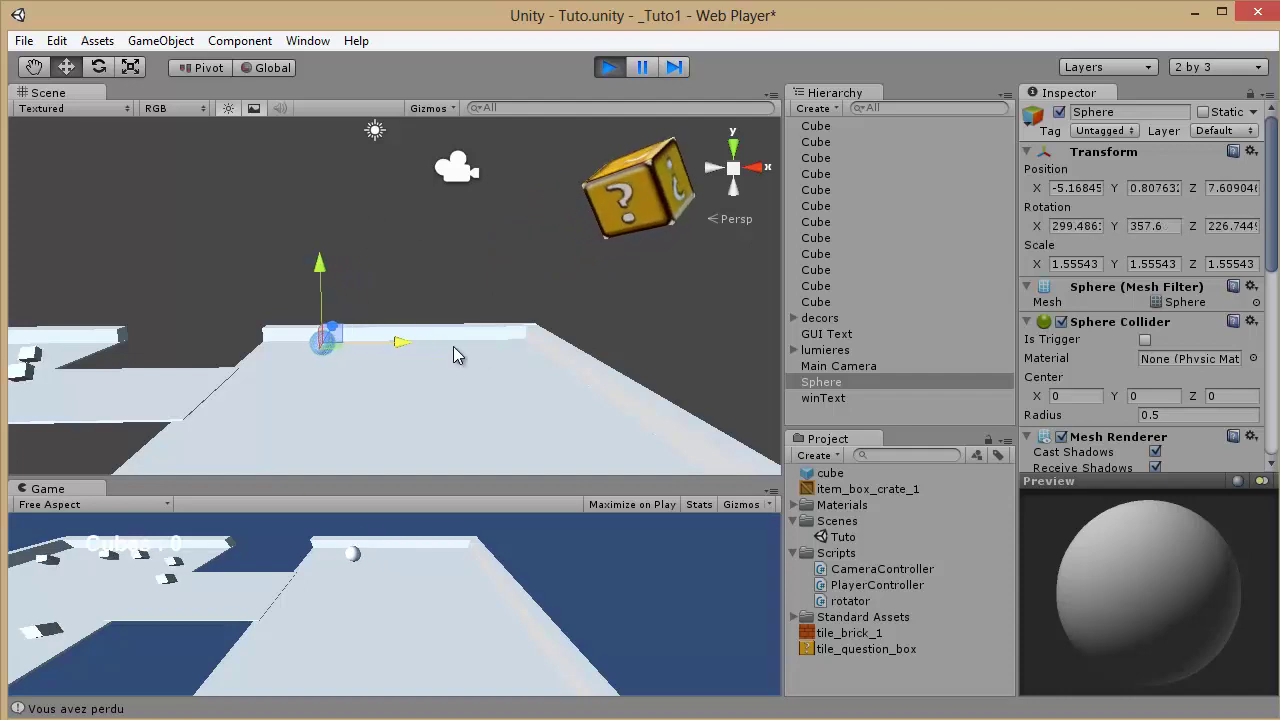
drag(454, 348, 610, 368)
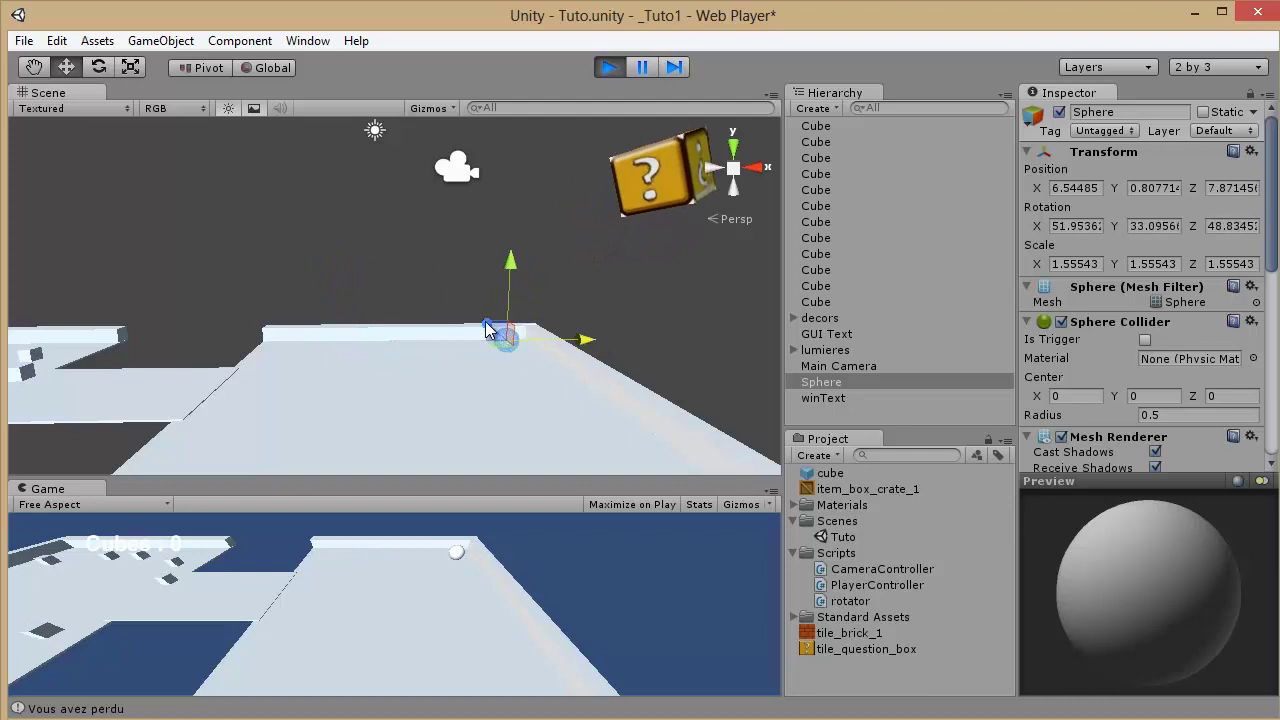
click(488, 327)
right_drag(622, 279, 594, 223)
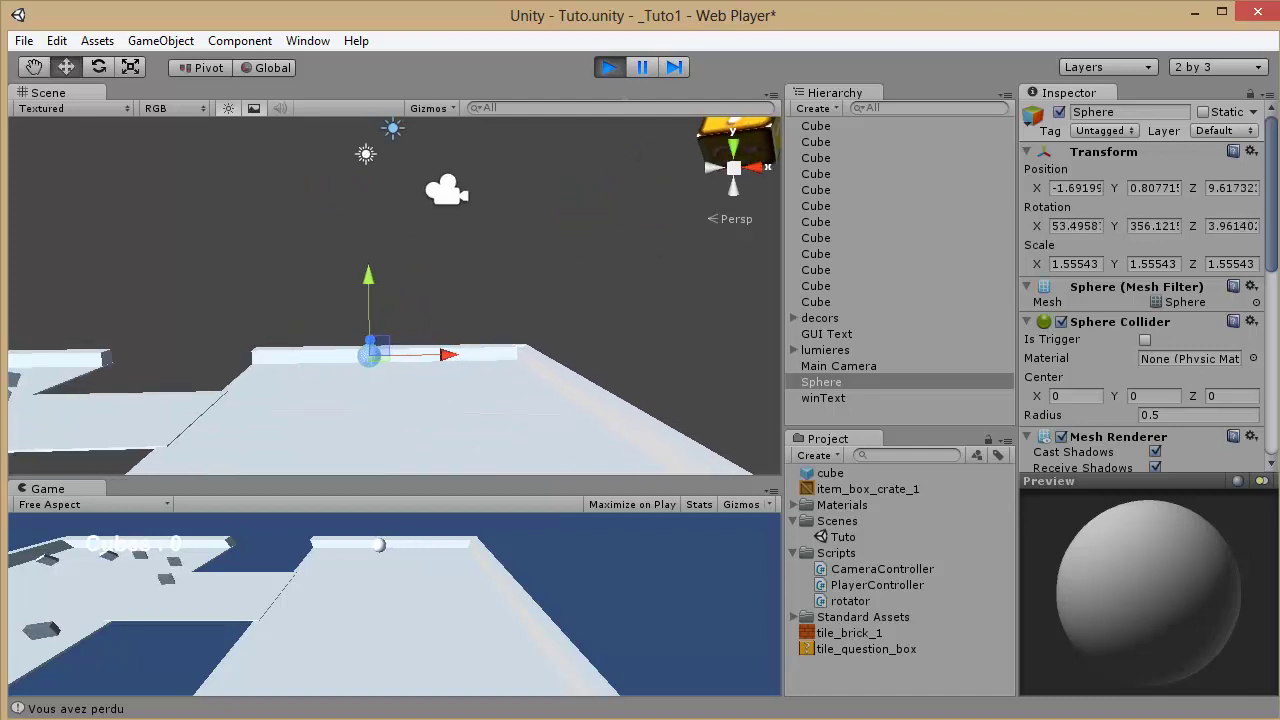
right_drag(660, 150, 678, 141)
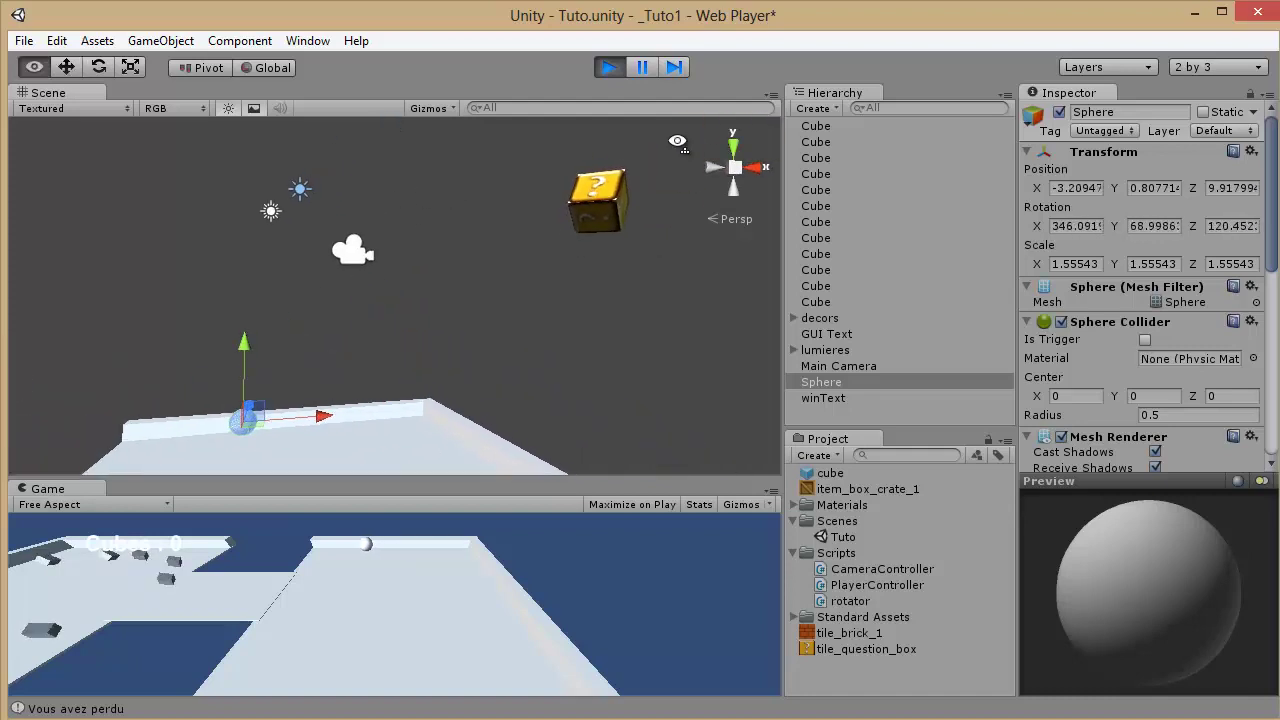
click(614, 68)
Turn on Is Kinematic on the question-mark cube's Rigidbody and test-run the game.
right_drag(561, 275, 422, 344)
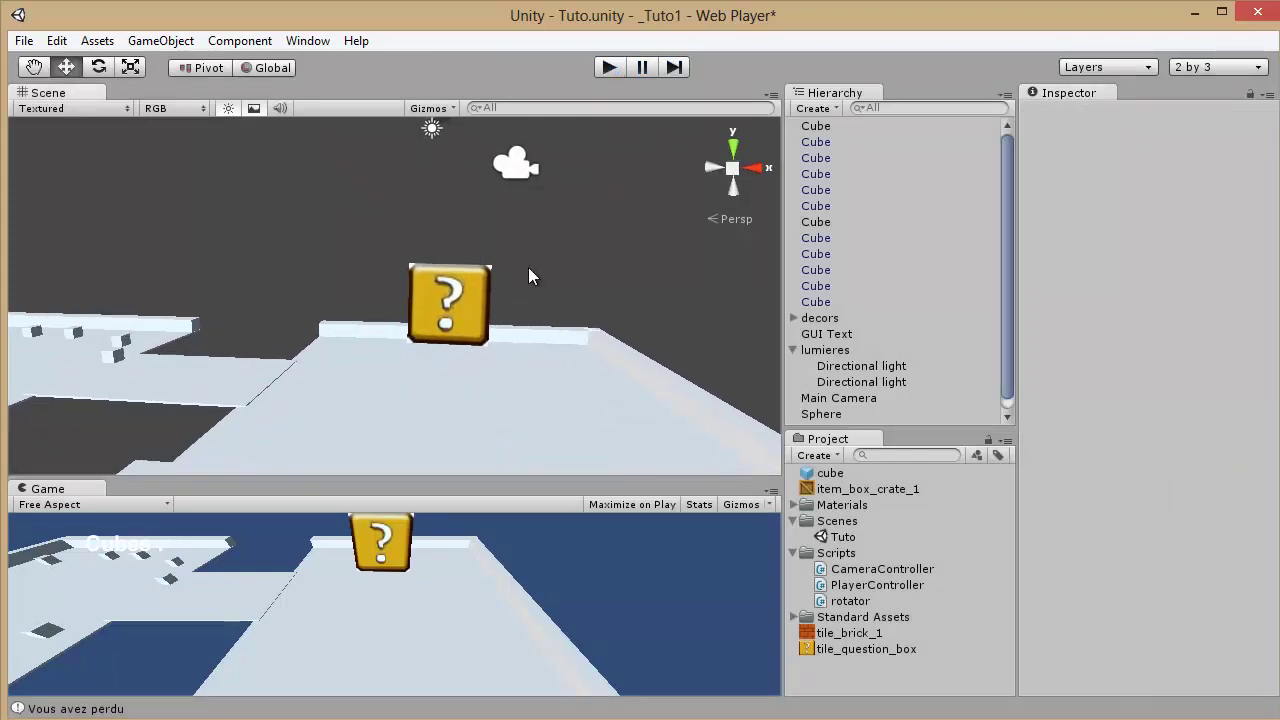
click(466, 298)
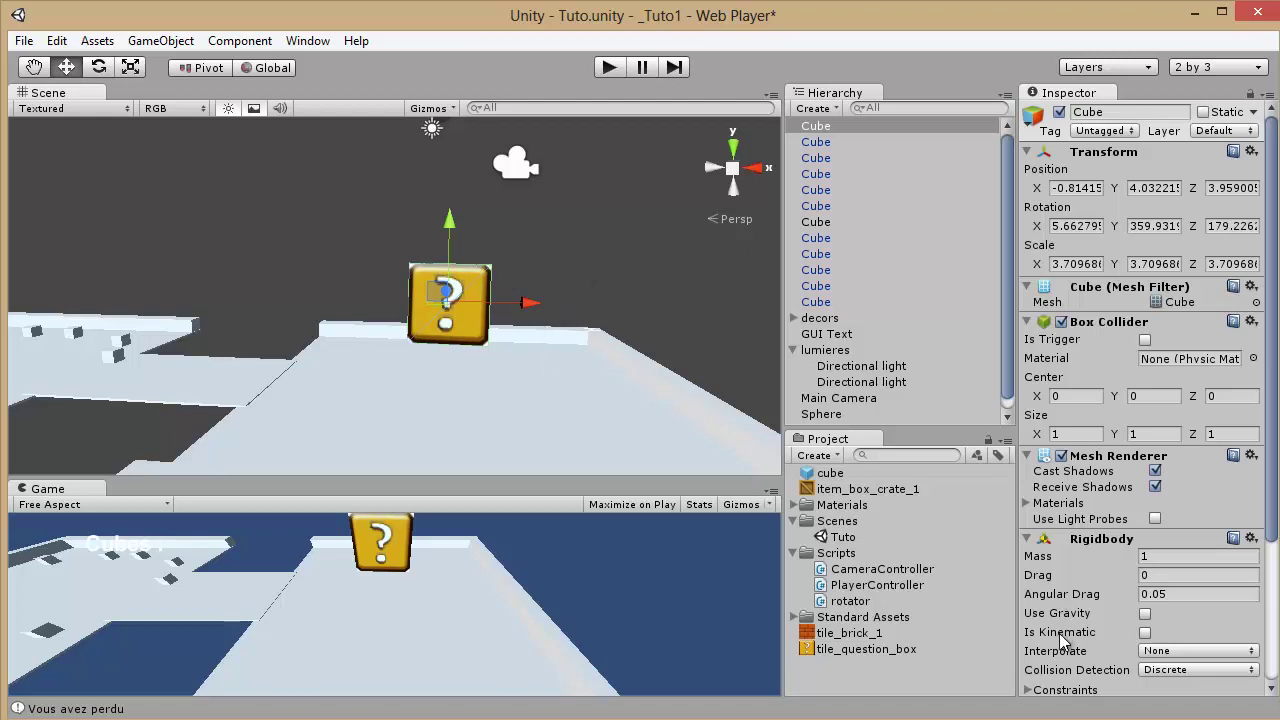
click(1145, 633)
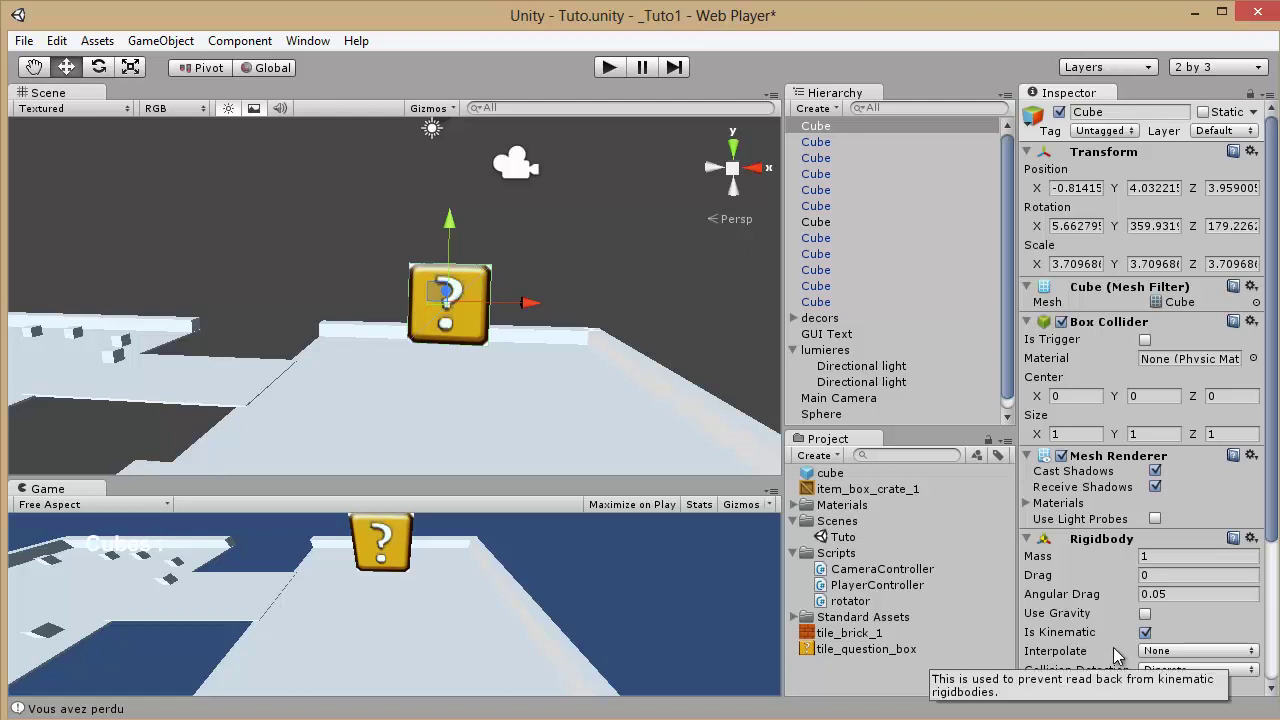
click(606, 72)
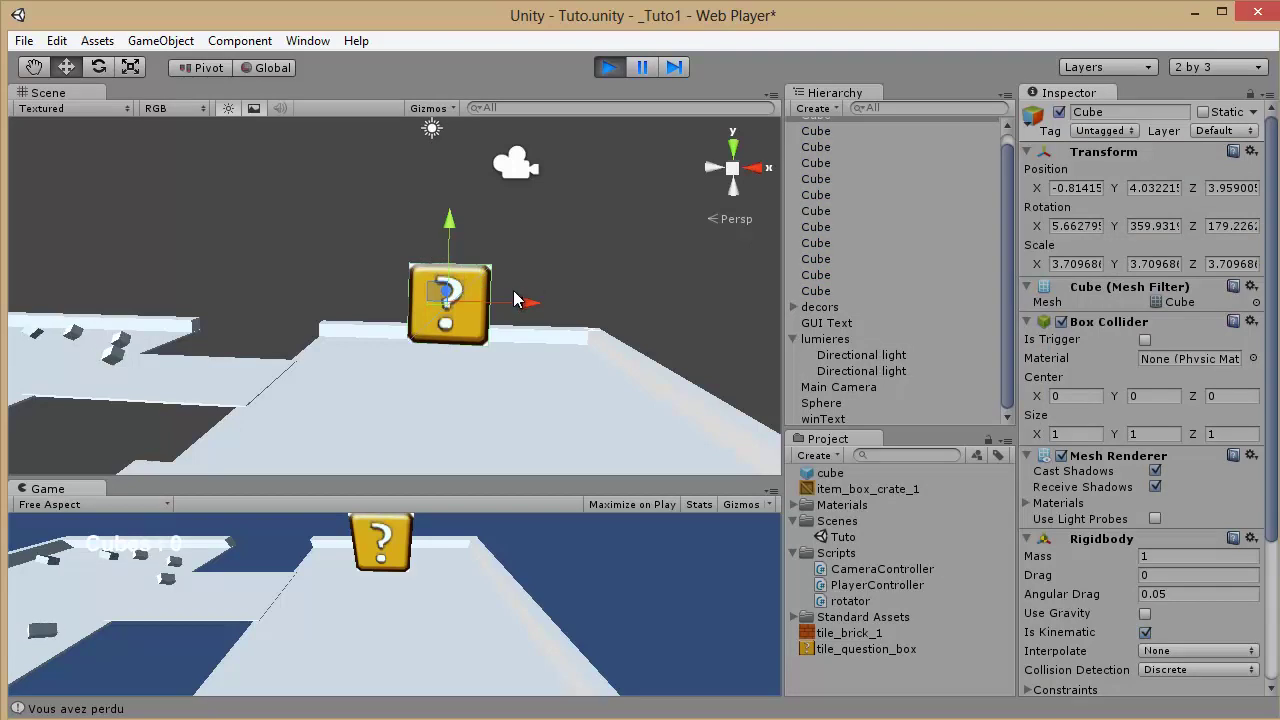
alt+drag(357, 303, 470, 332)
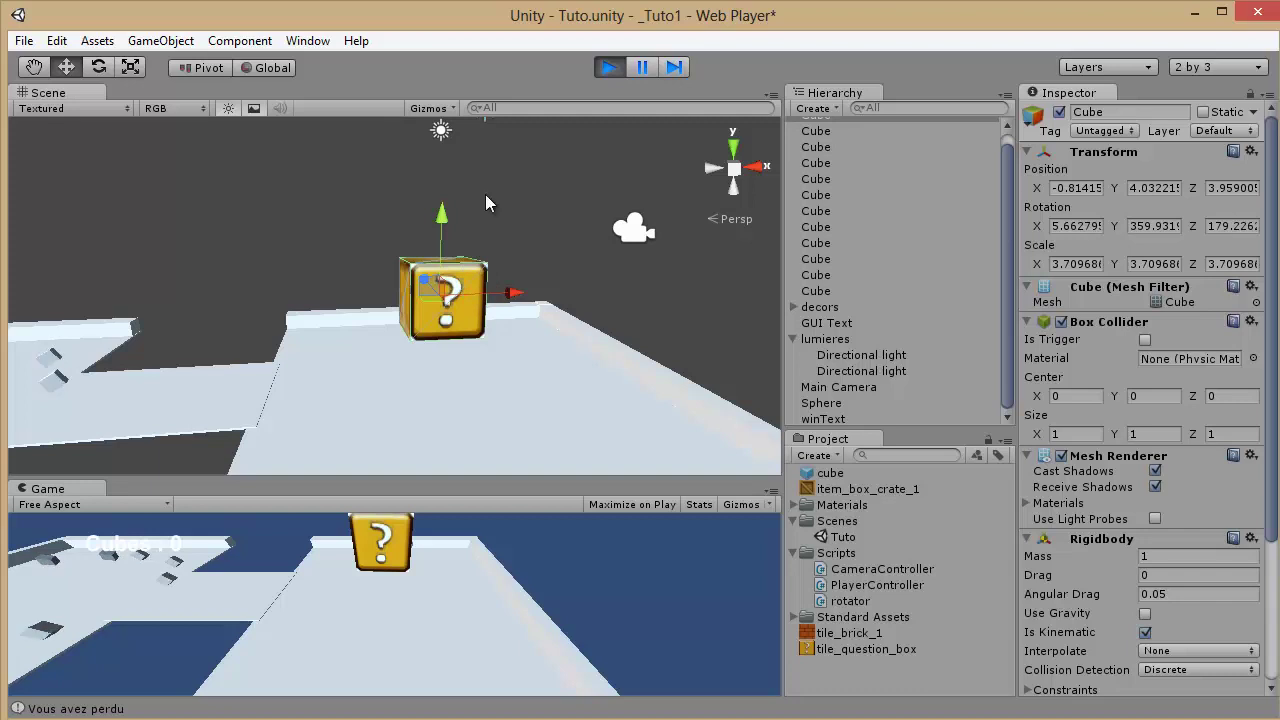
click(609, 68)
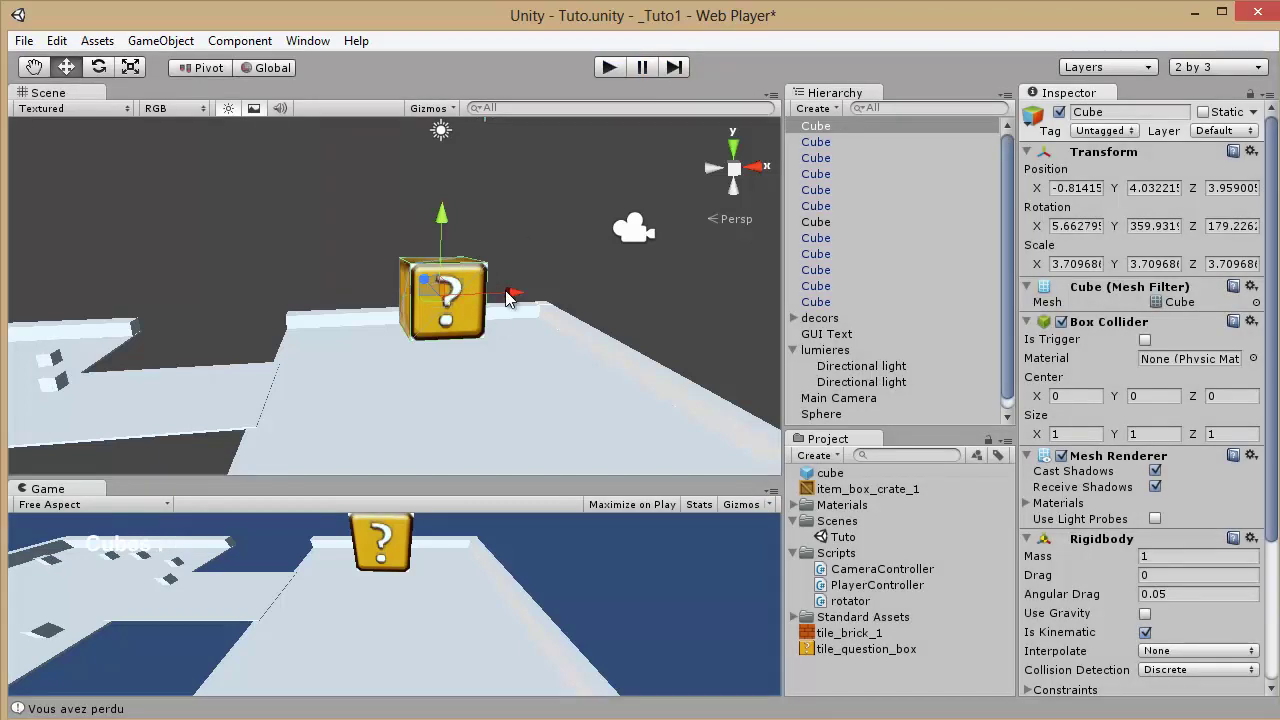
Move the question-mark cube to about 5.1 on X and 3.0 on Y, and scale it uniformly to about 2.79.
drag(510, 293, 622, 290)
drag(556, 214, 507, 224)
click(131, 67)
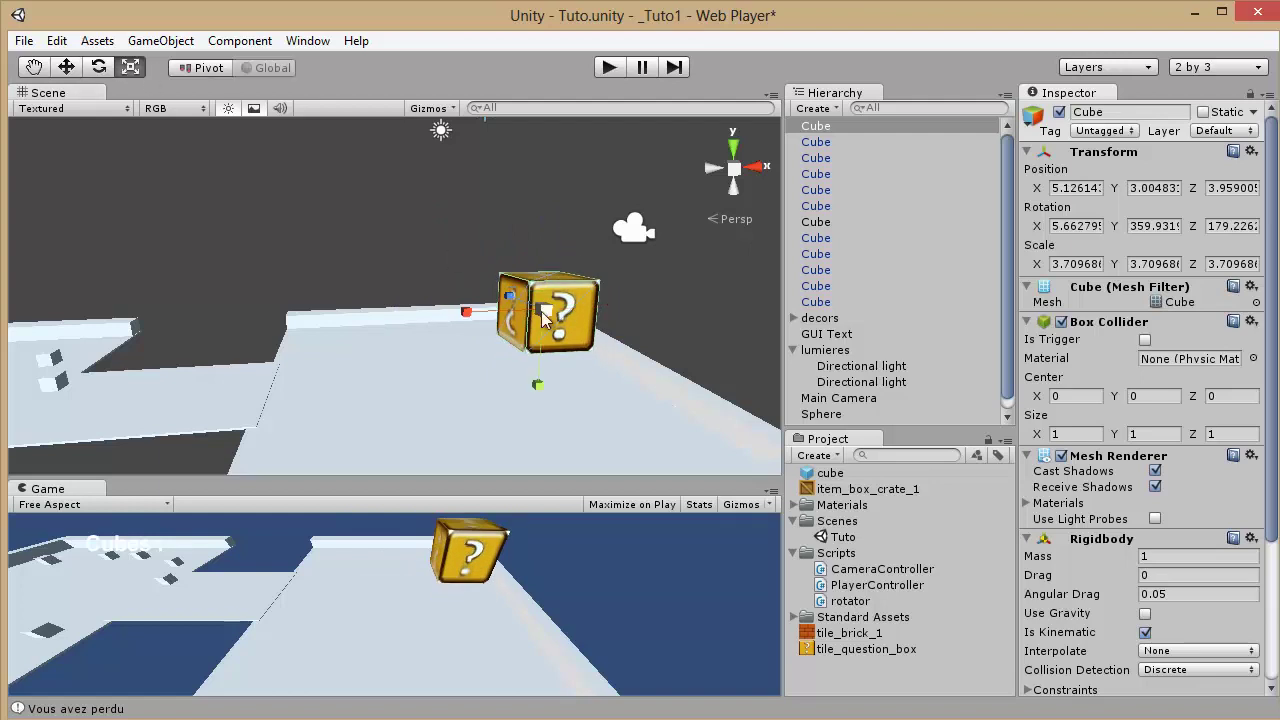
drag(543, 318, 1068, 622)
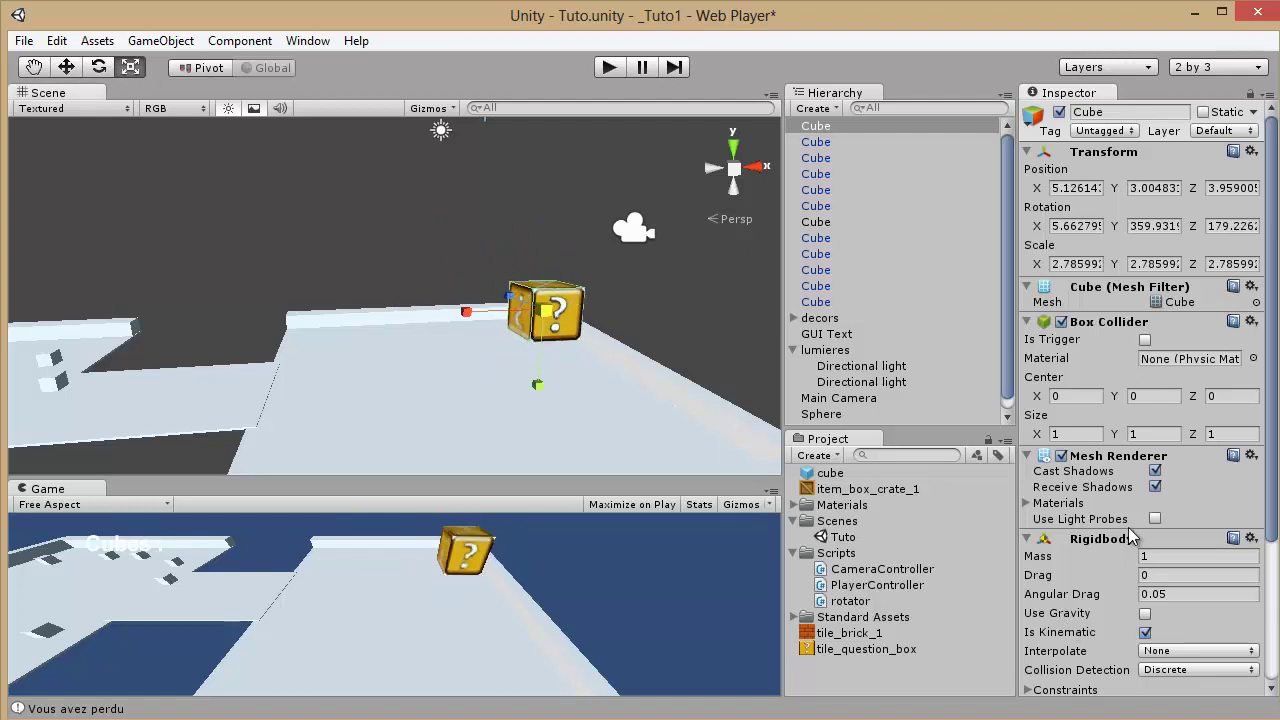
Turn off Is Kinematic and turn on Use Gravity on the cube's Rigidbody, and test-run the game.
scroll(1131, 538, down, 1)
click(1145, 573)
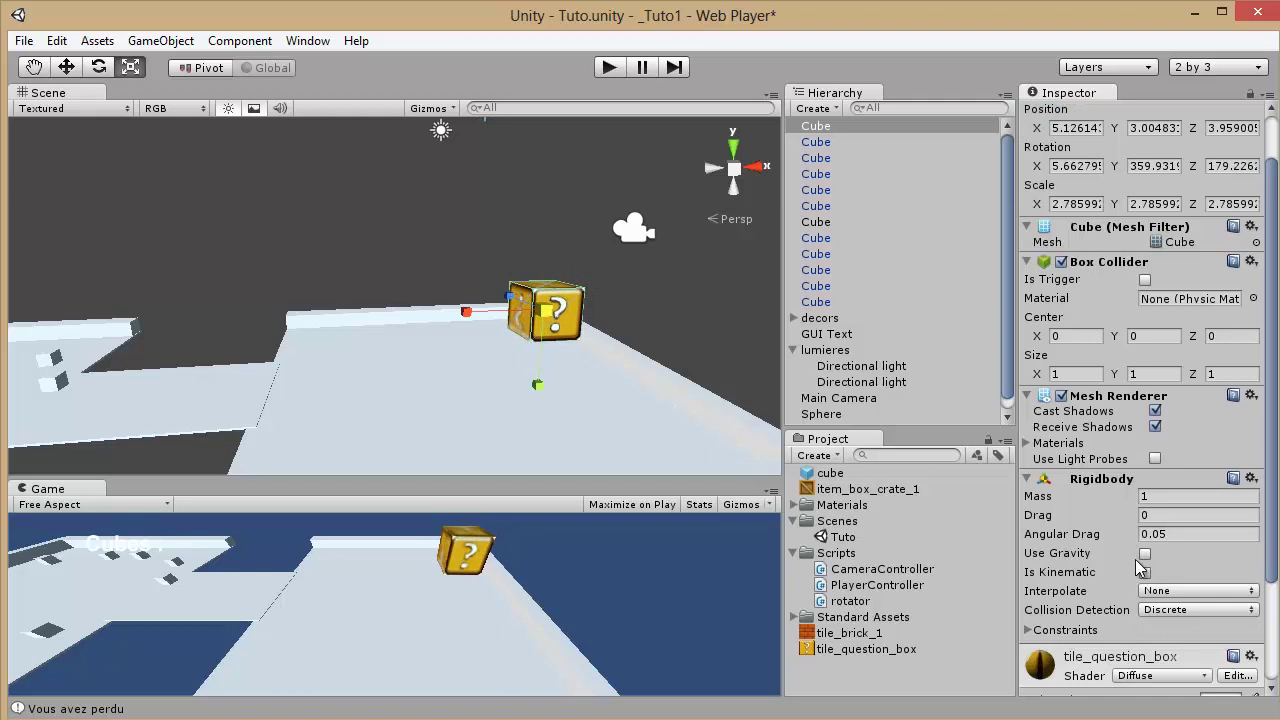
click(1145, 554)
click(607, 67)
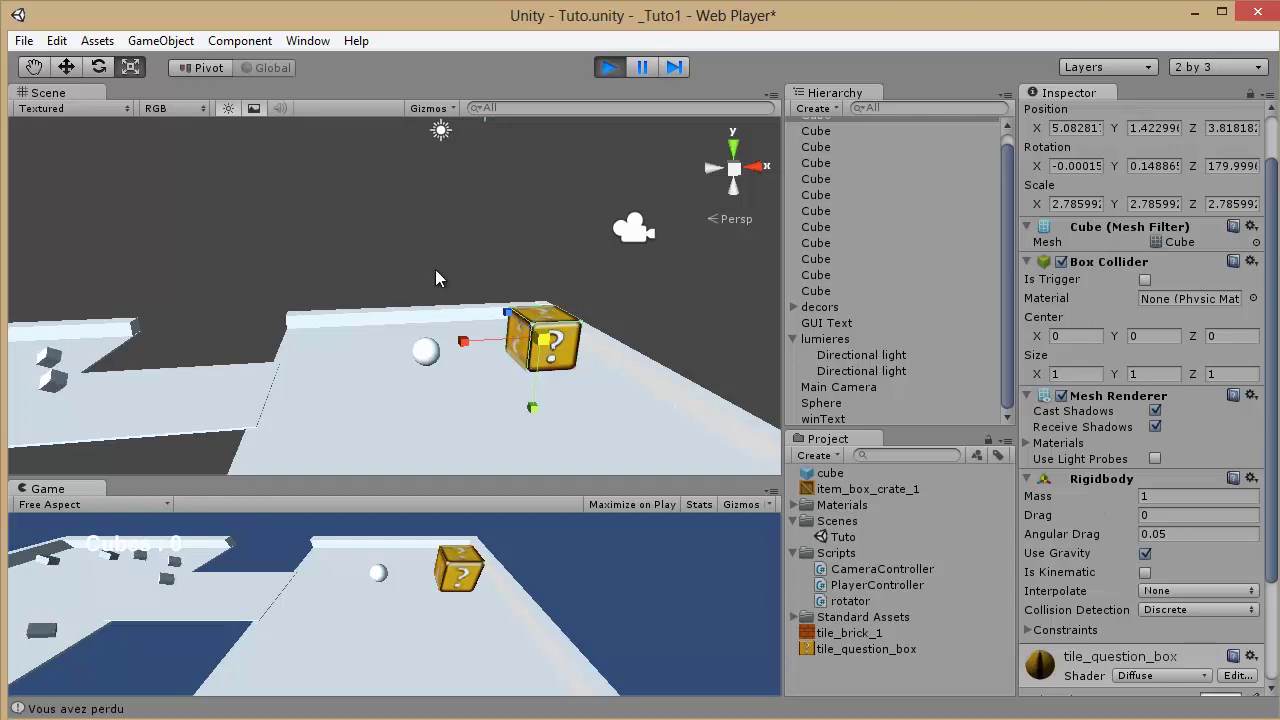
click(609, 69)
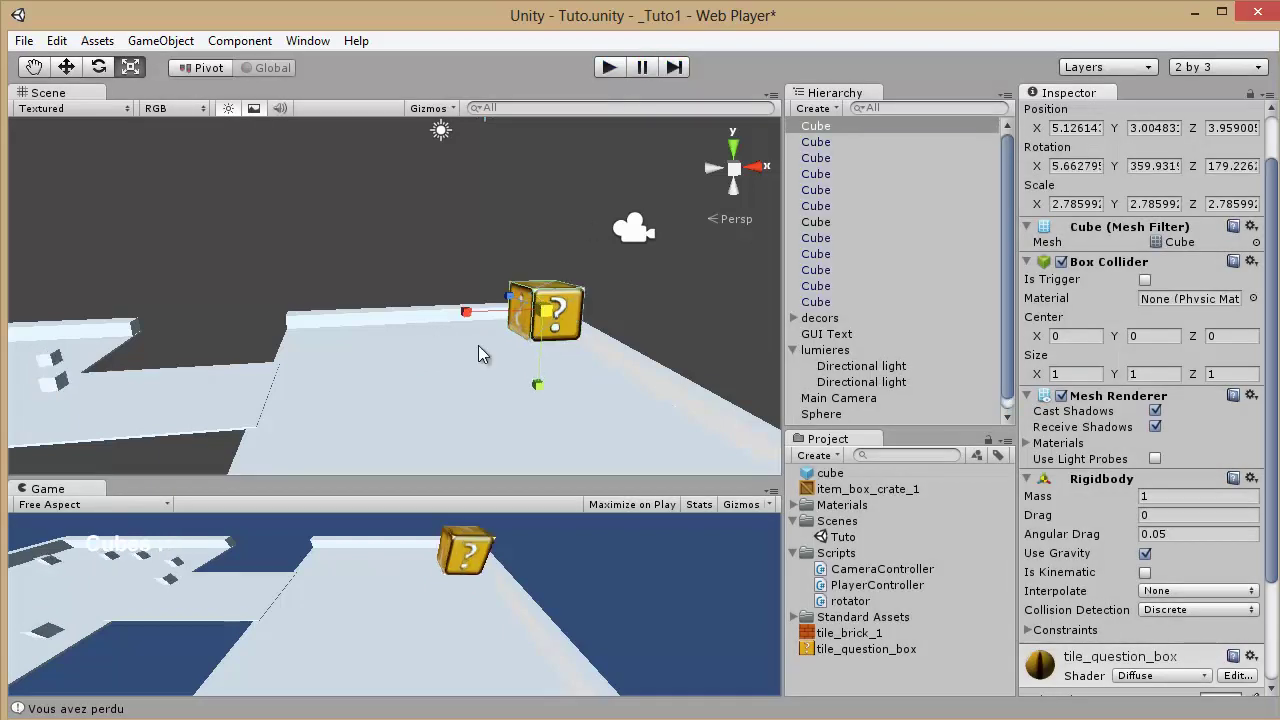
Create a C# script named Forces in the project's root assets and open it in MonoDevelop.
click(795, 553)
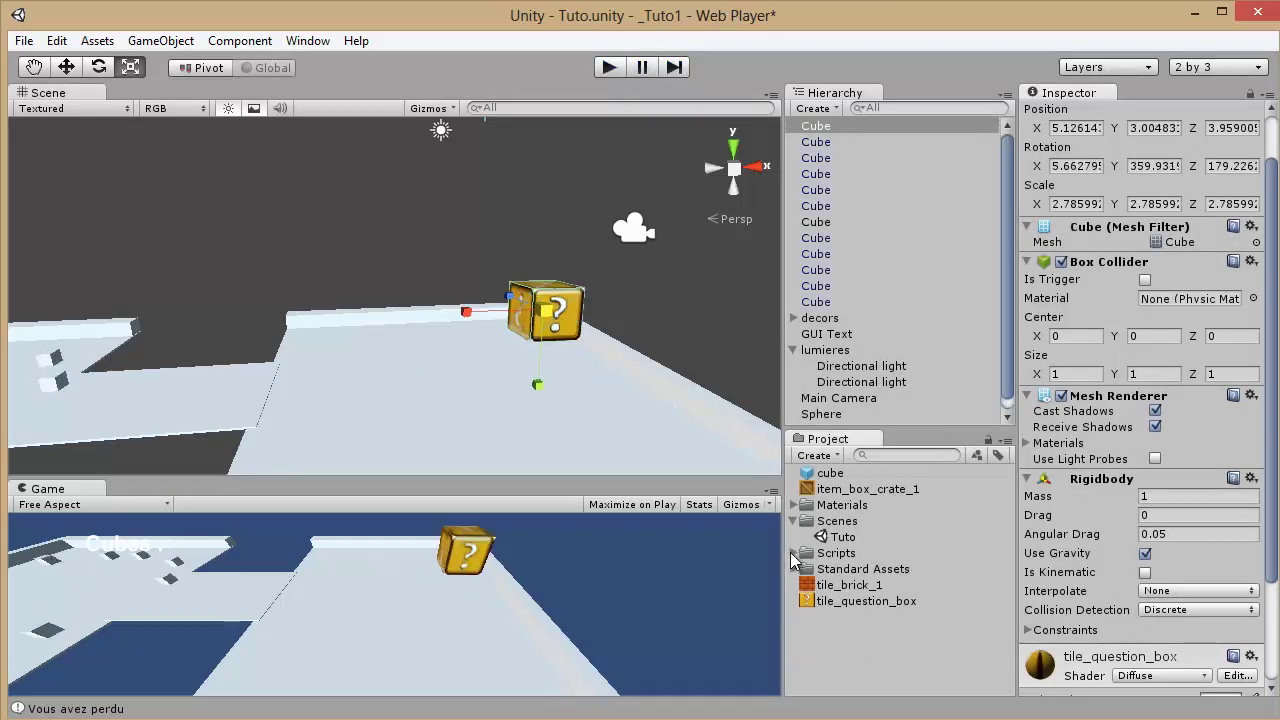
right_click(846, 652)
mouse_move(906, 338)
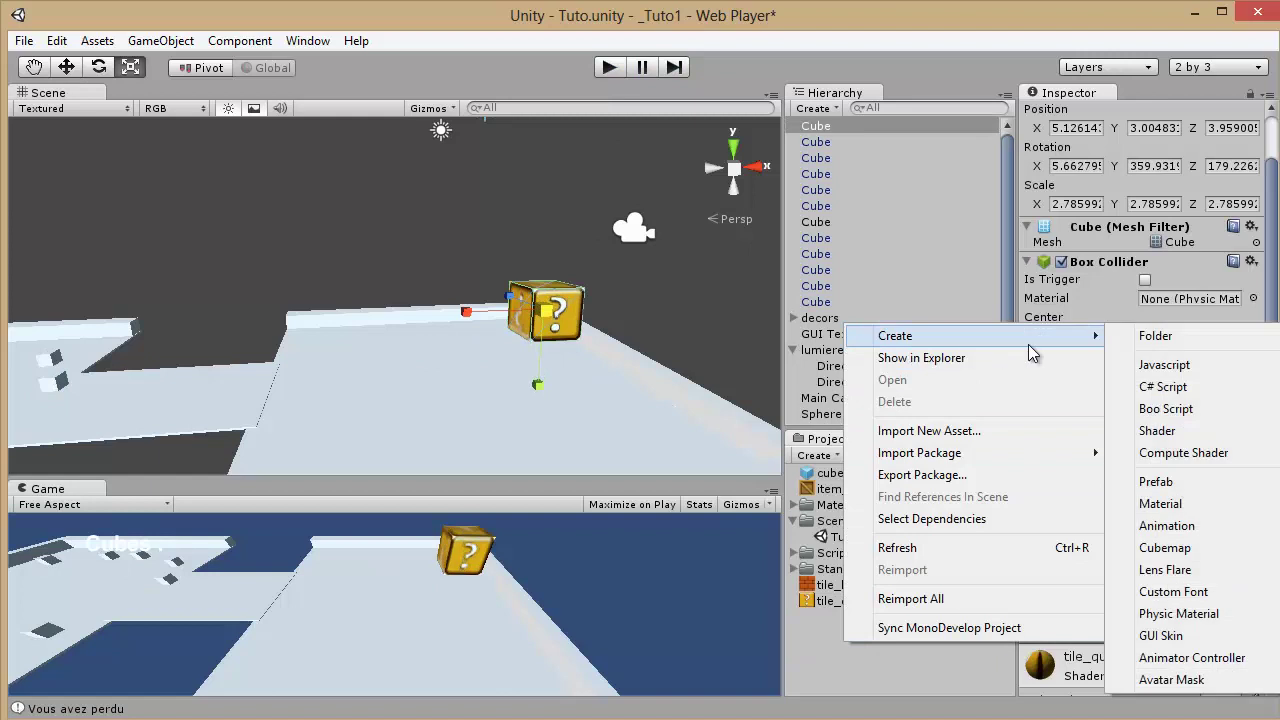
click(1175, 388)
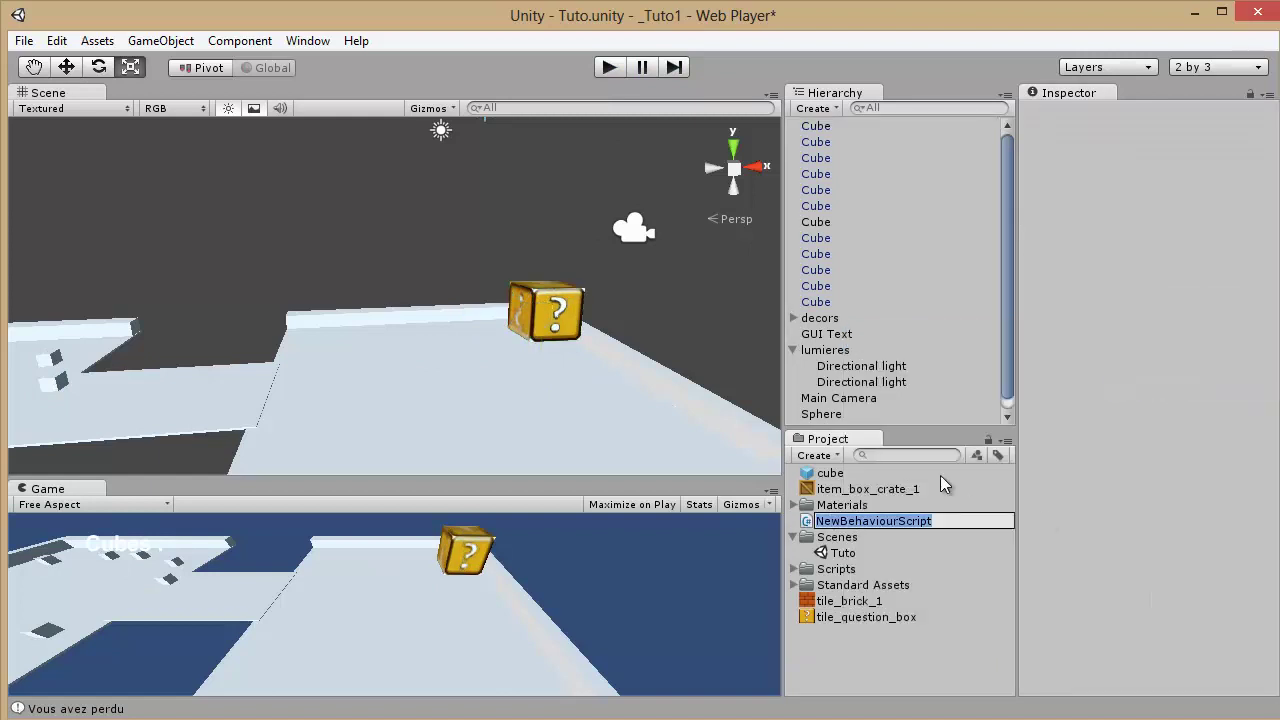
text(Forces)
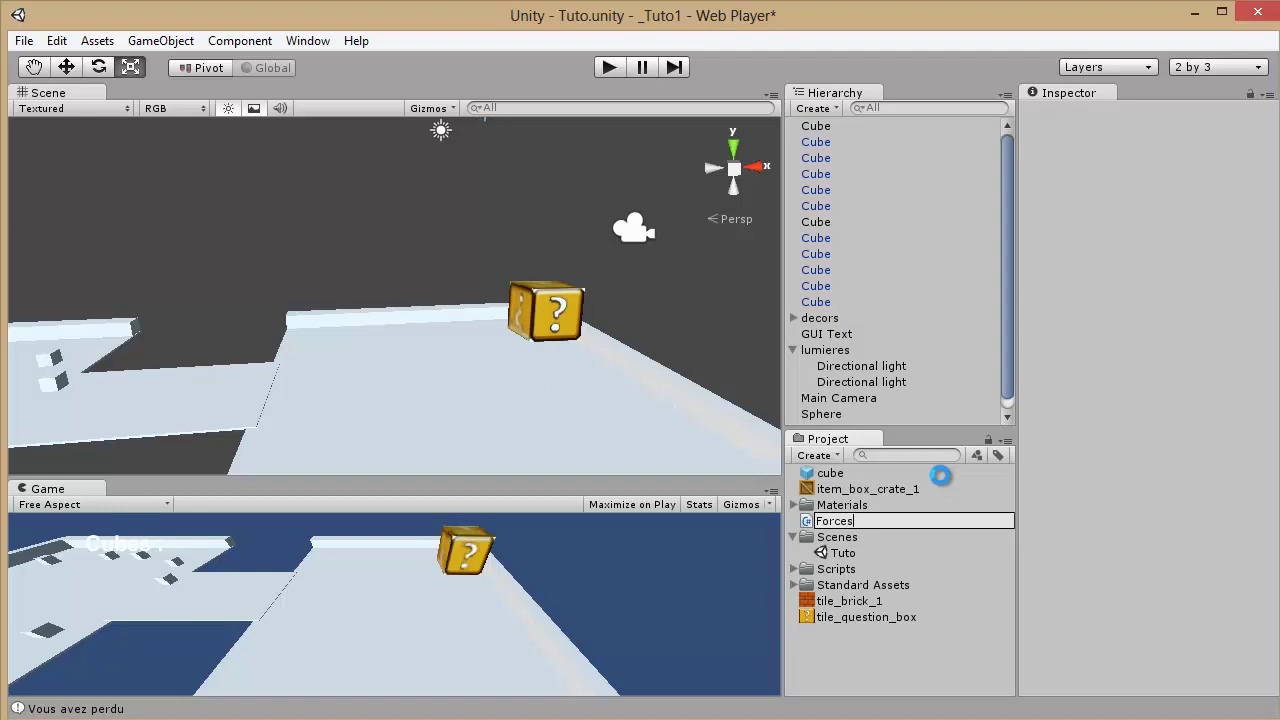
key(Return)
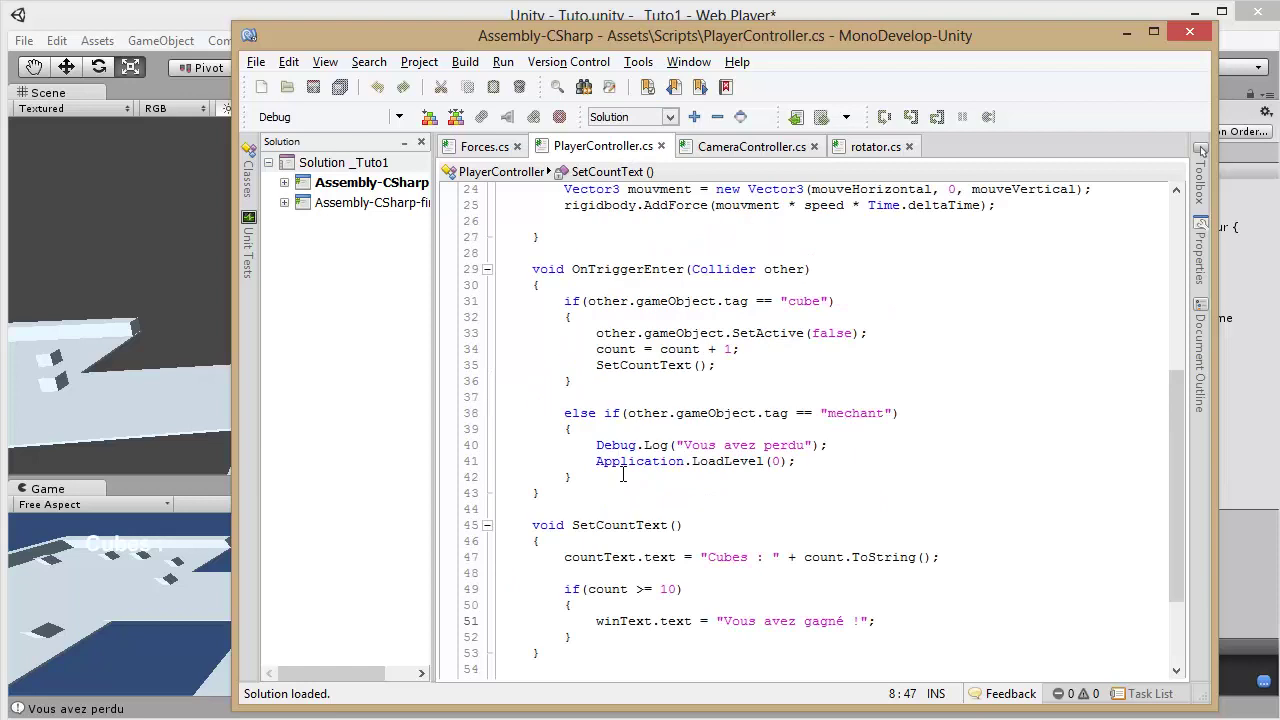
scroll(622, 475, up, 2)
click(484, 146)
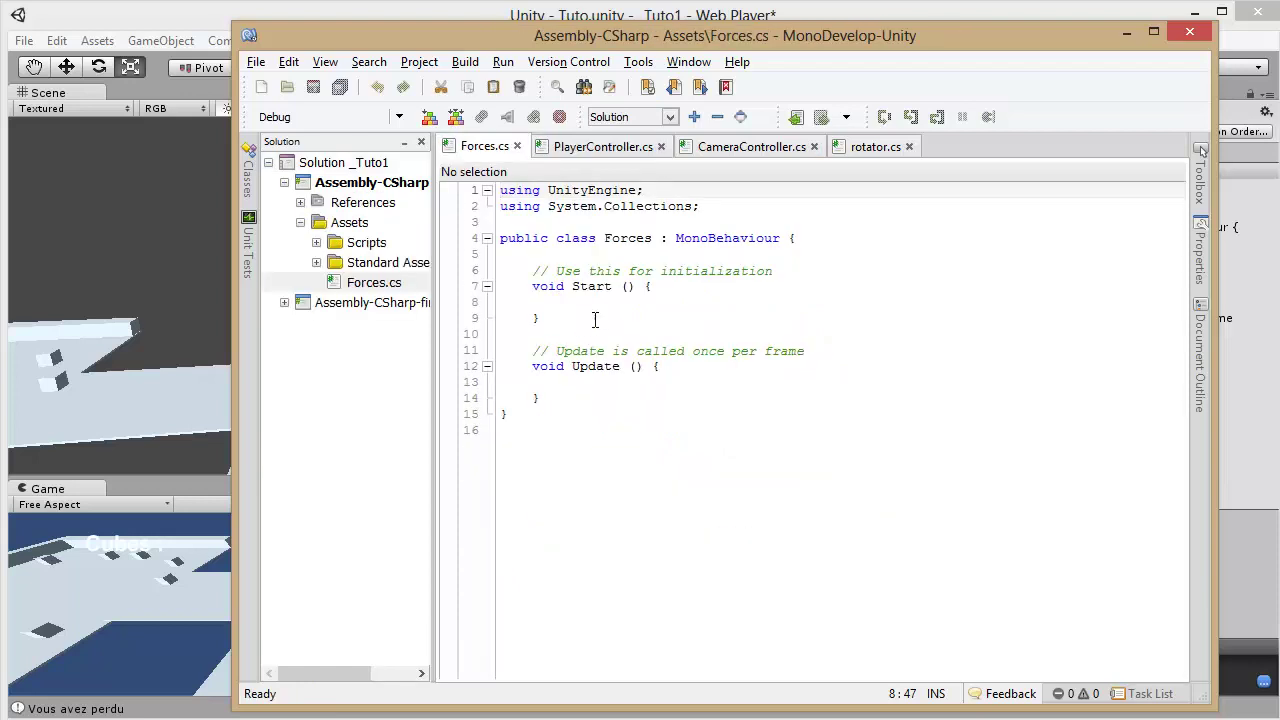
Delete the Start method, its comment and the leftover blank lines from the Forces script.
click(595, 319)
shift+click(457, 263)
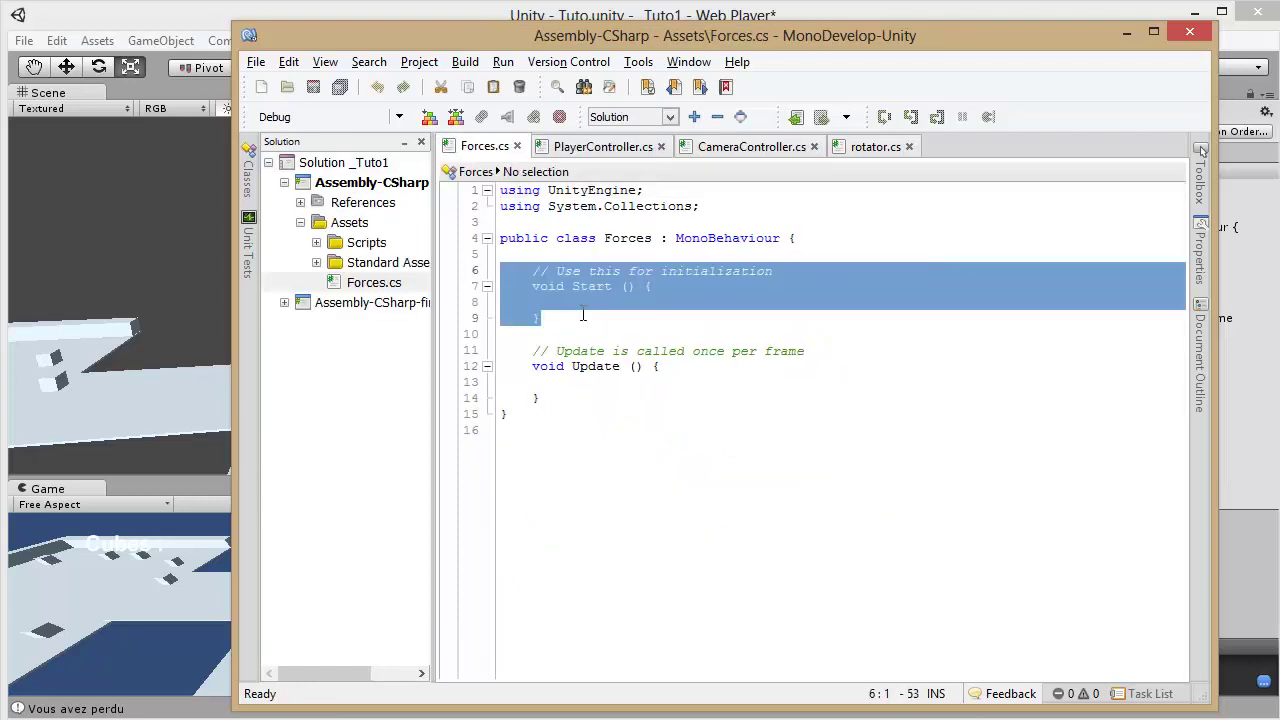
key(Delete)
key(Delete)
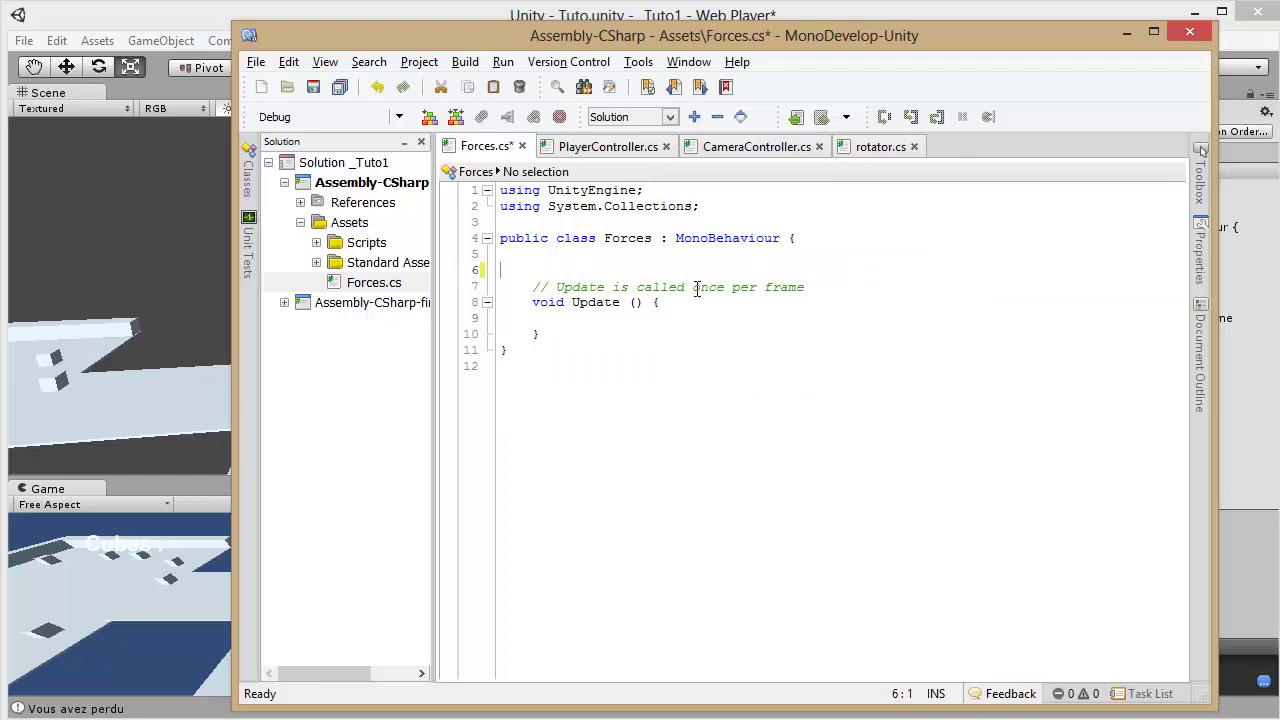
key(BackSpace)
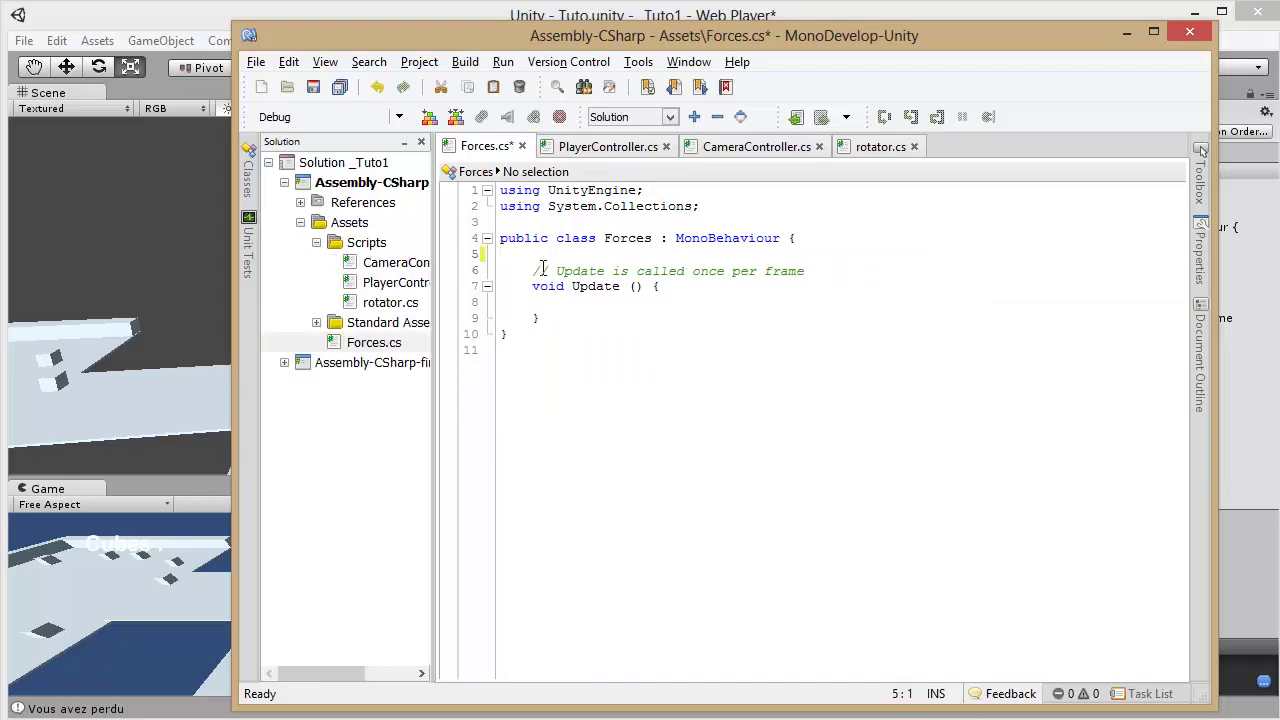
Rename the Update method to FixedUpdate in the Forces script and go to its empty body.
click(576, 286)
text(Fixed)
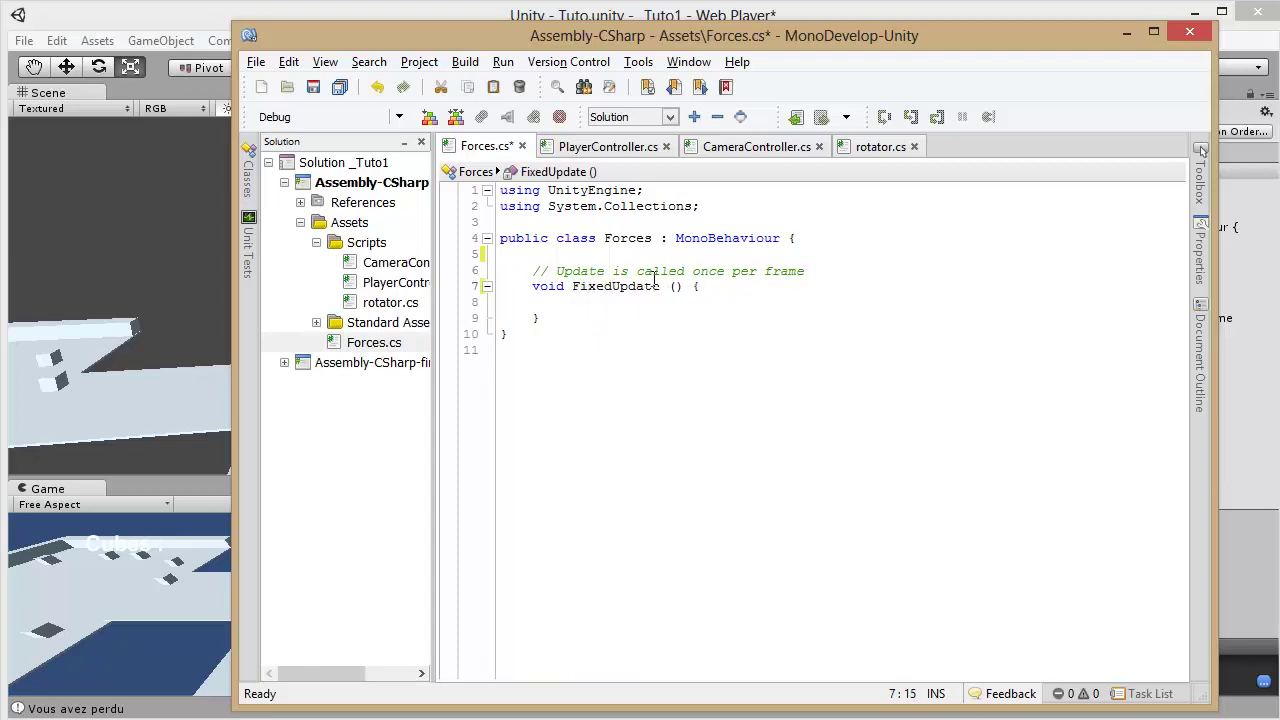
drag(581, 286, 613, 288)
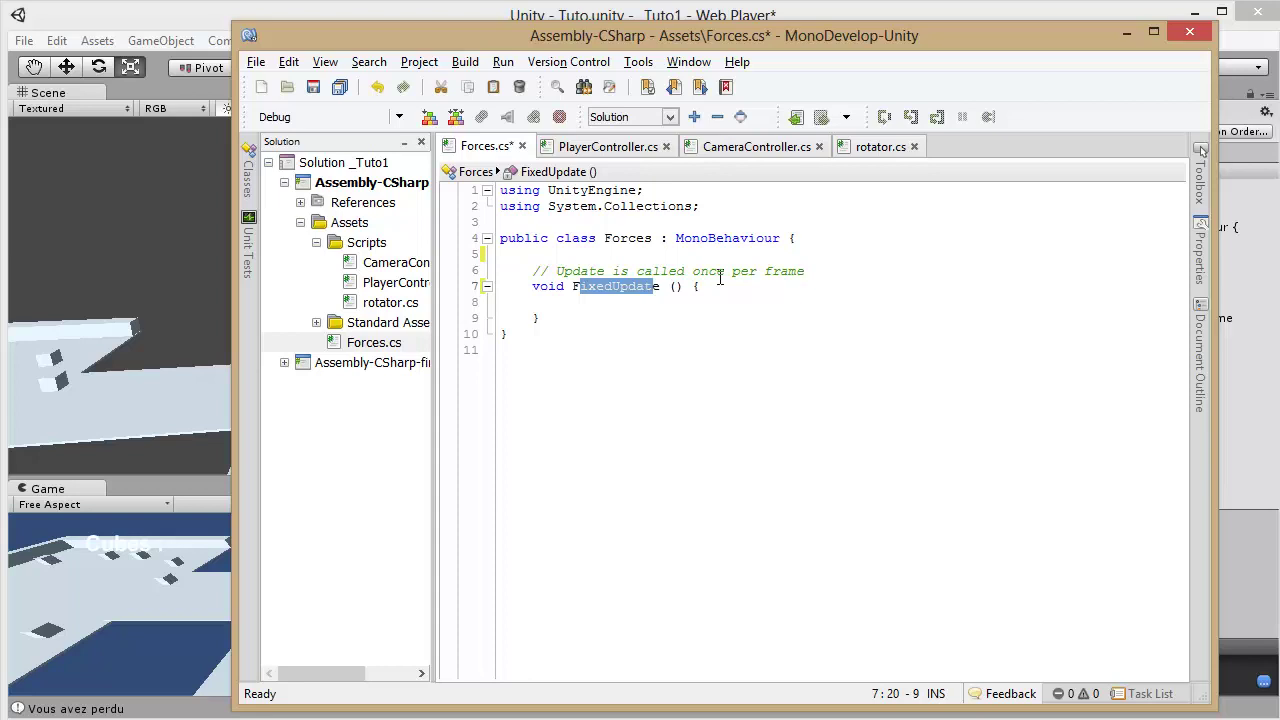
click(605, 305)
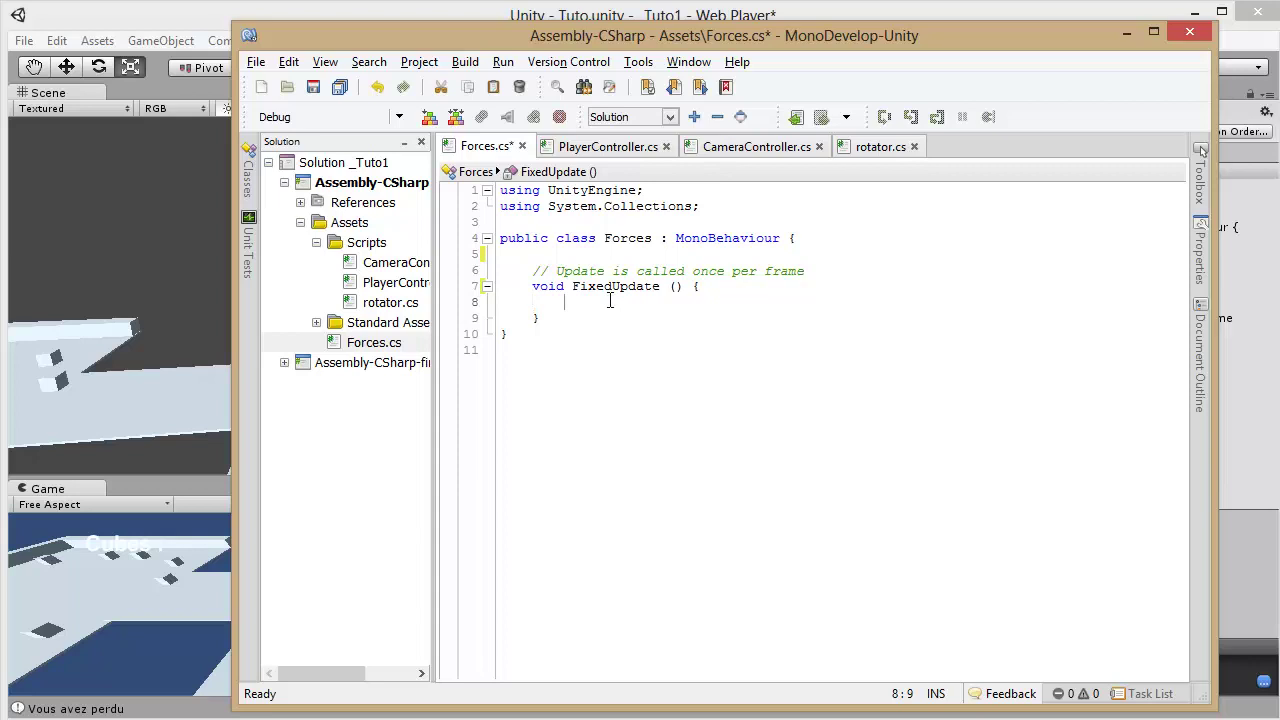
drag(720, 36, 665, 38)
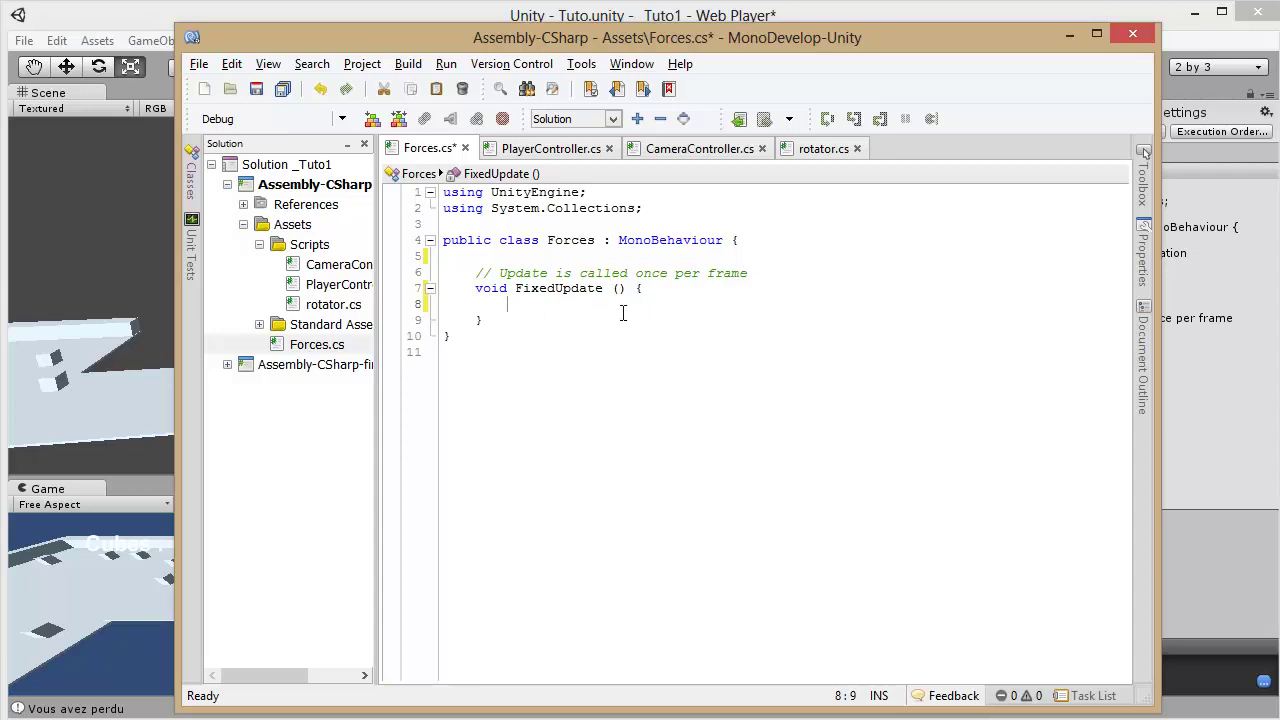
Write rigidbody in the FixedUpdate body, look it up in the Unity Script Reference, and open the Rigidbody.AddForce page.
text(rigidbody)
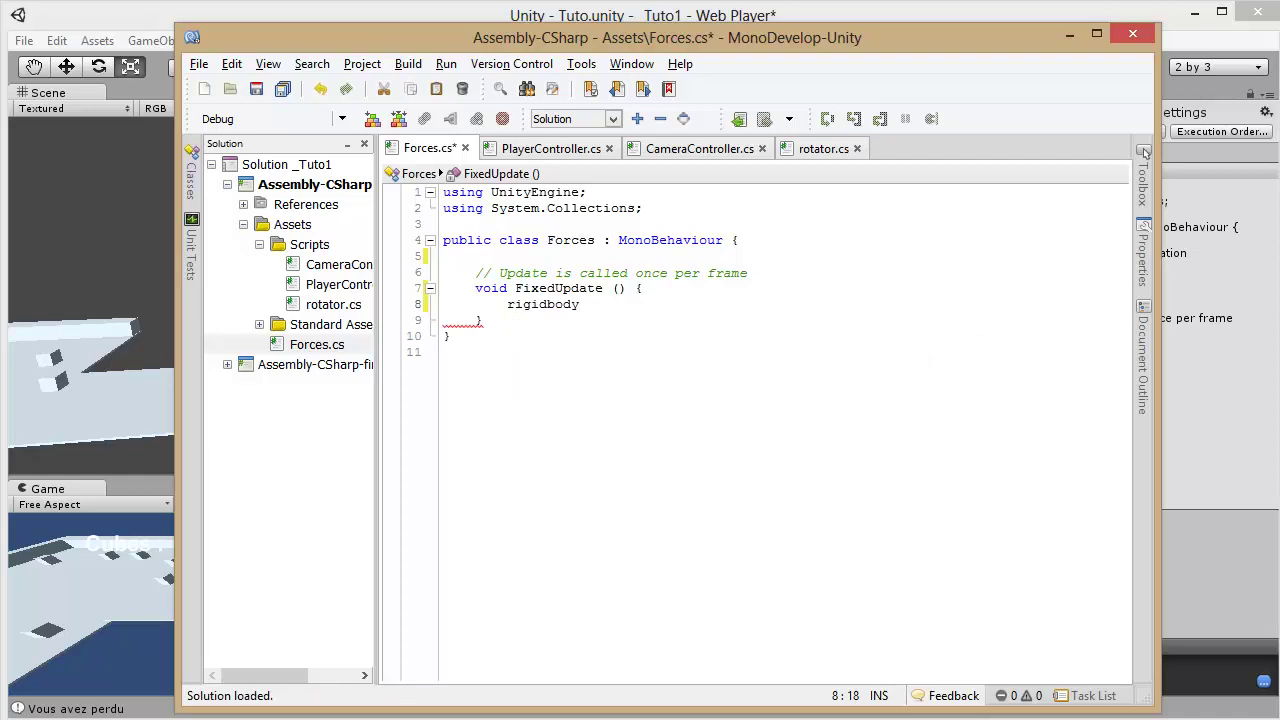
key(ctrl+apostrophe)
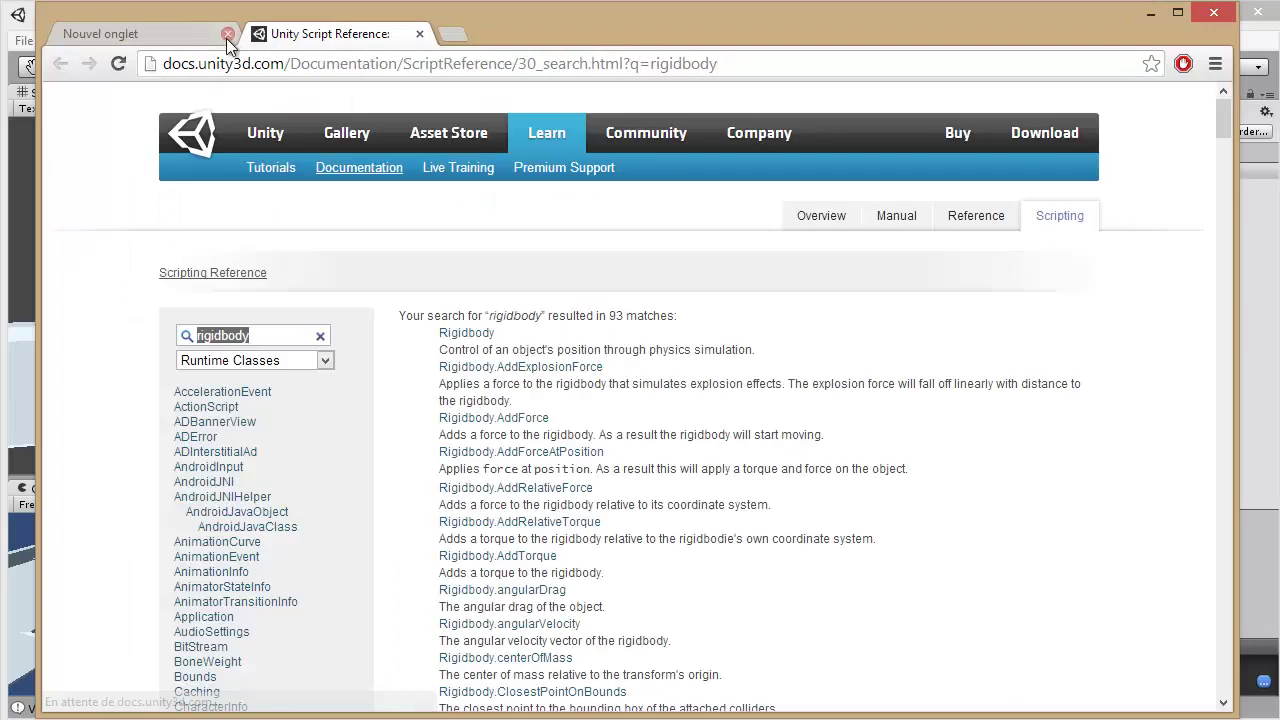
click(228, 35)
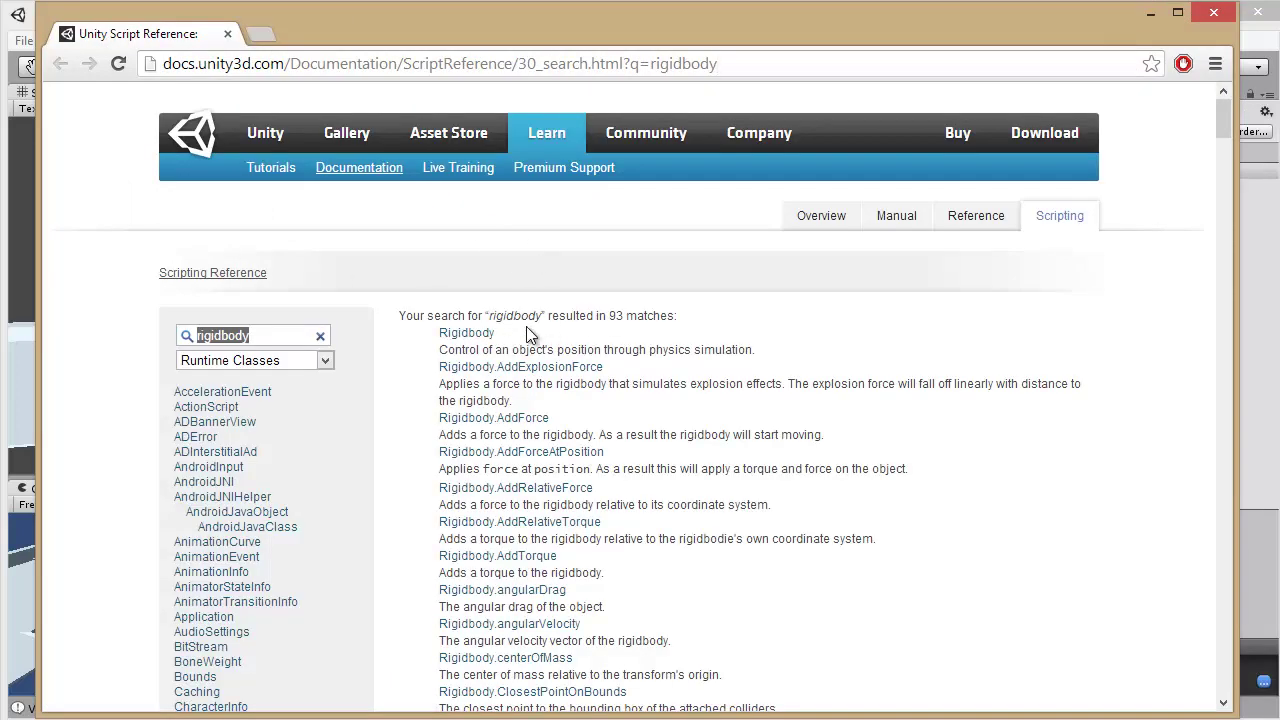
drag(497, 332, 437, 332)
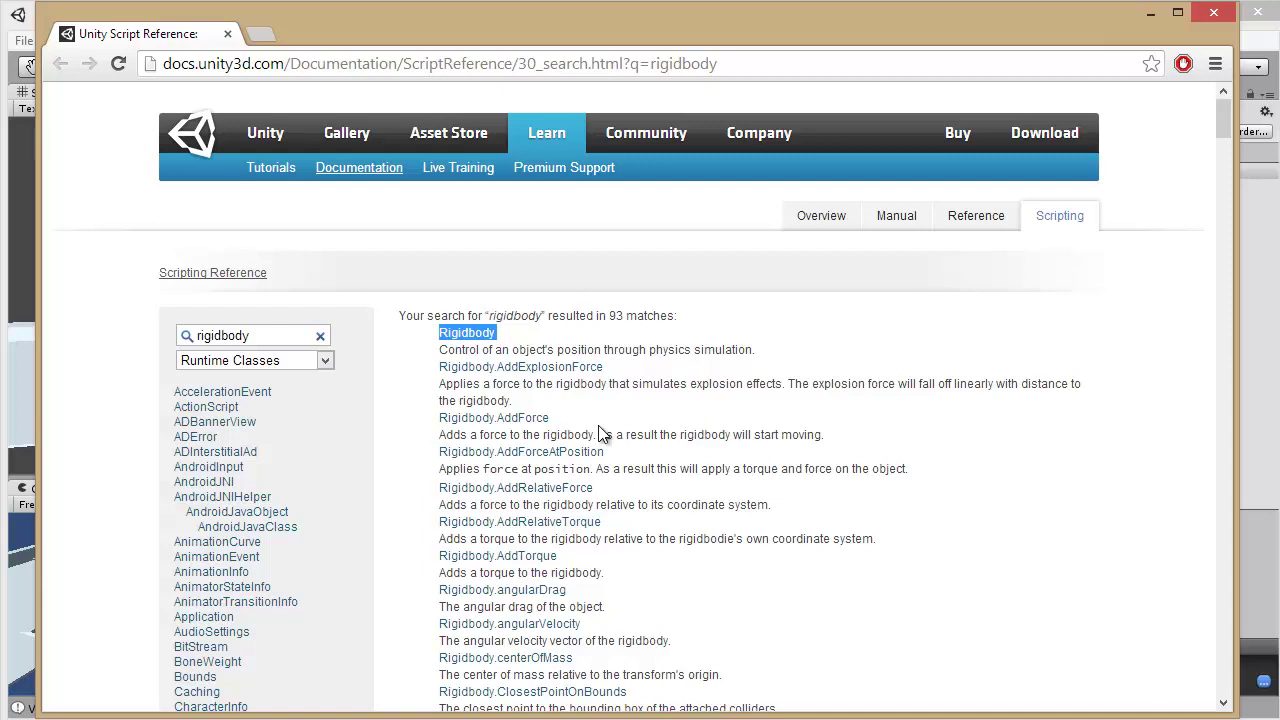
click(517, 420)
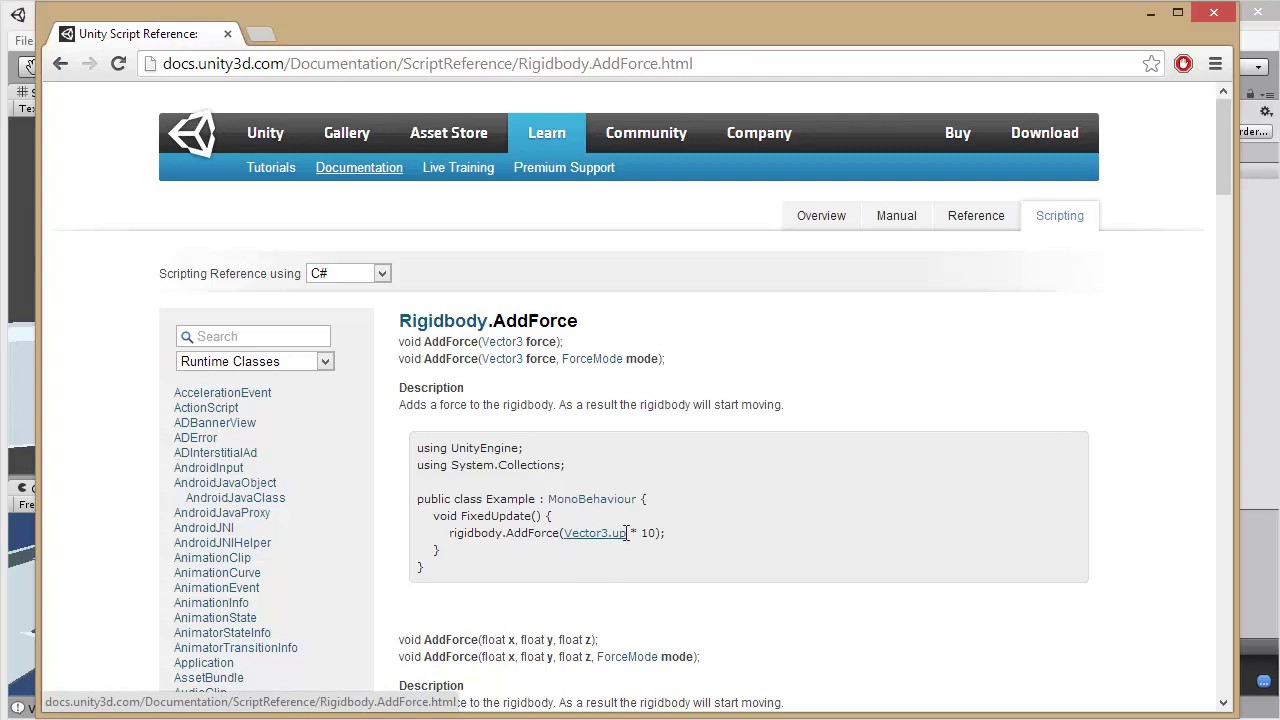
Copy the AddForce example line into FixedUpdate in MonoDevelop, change it to rigidbody.AddForce(Vector3.right * 10);, and save the script.
drag(669, 533, 456, 539)
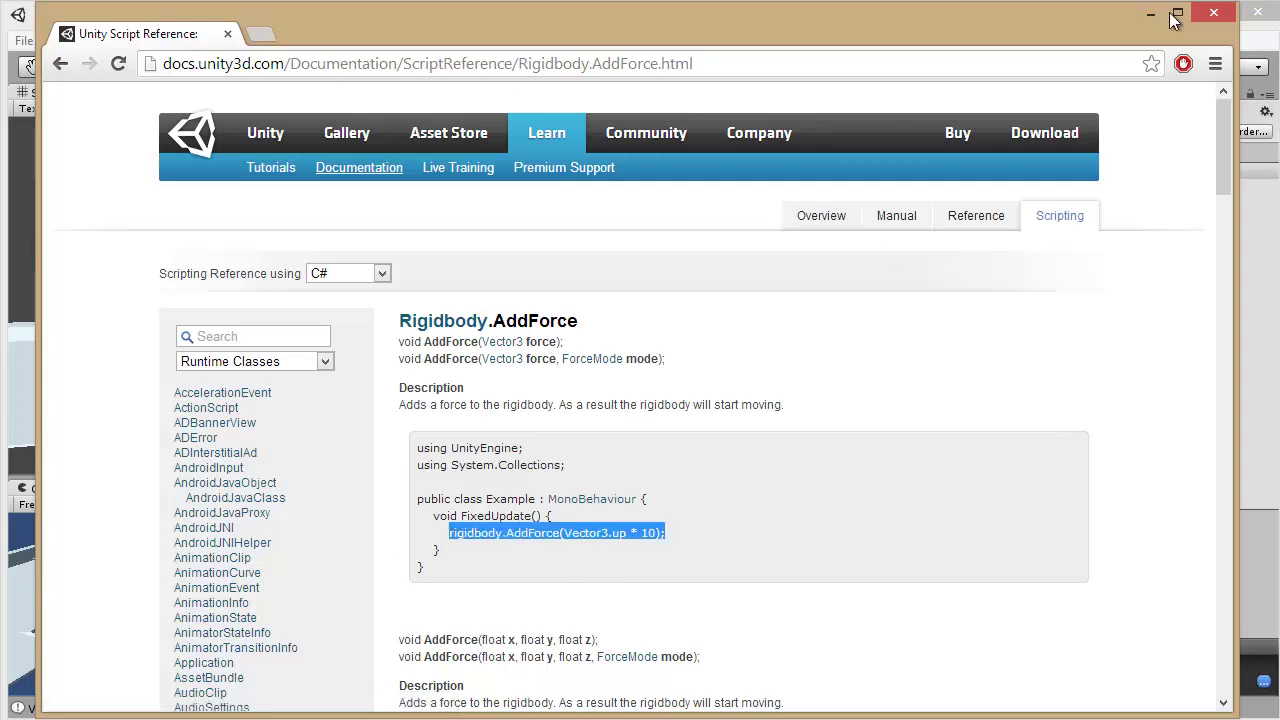
click(1253, 283)
click(575, 719)
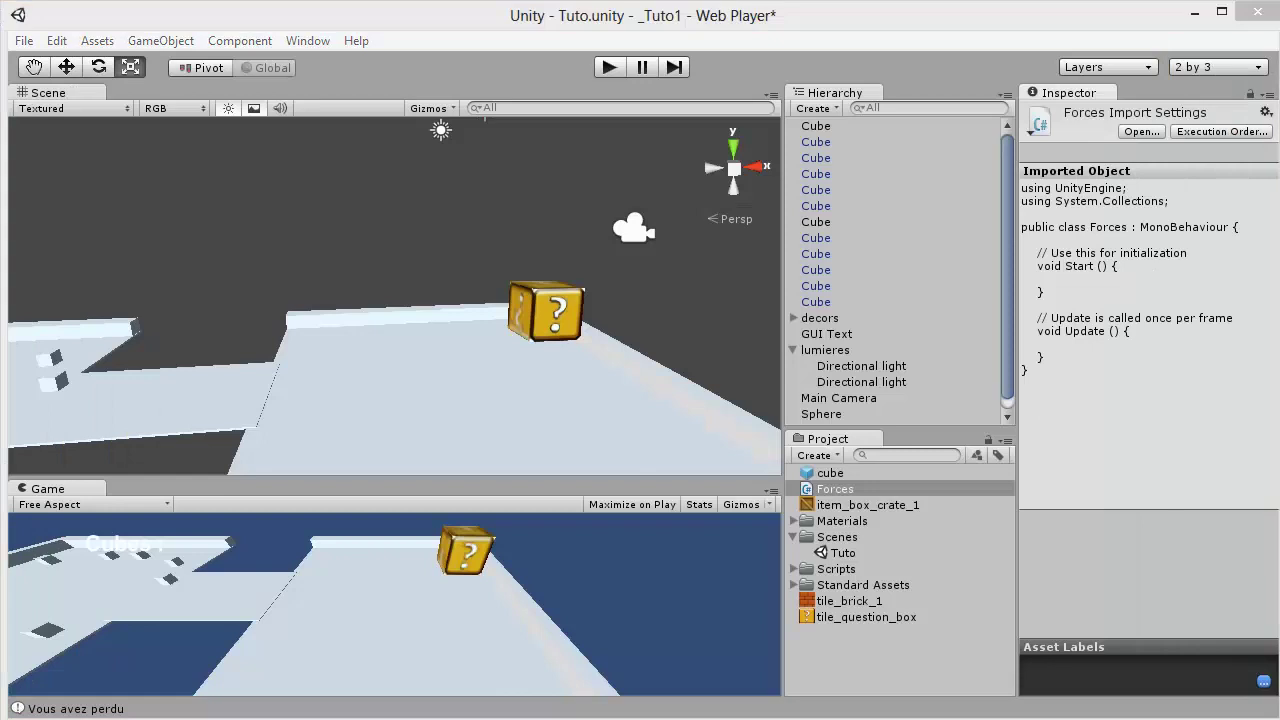
double_click(543, 304)
text(rigidbody.AddForce(Vector3.up * 10);)
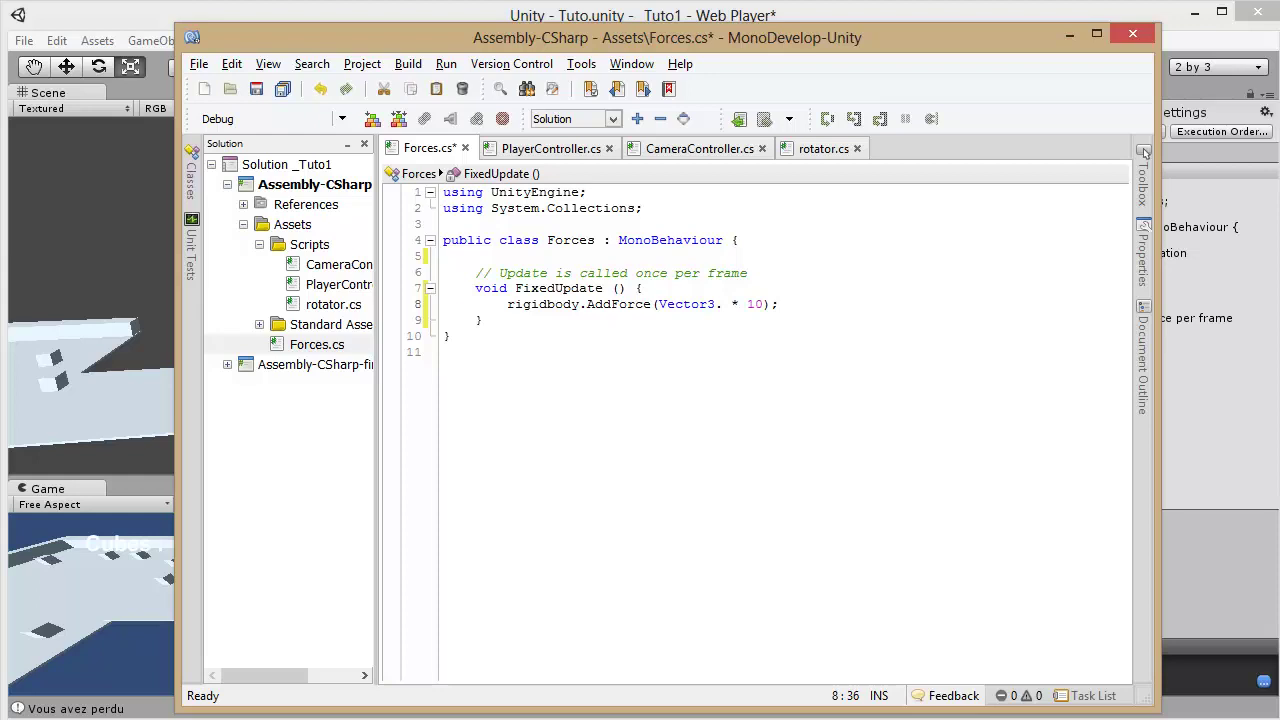
text(right)
key(ctrl+s)
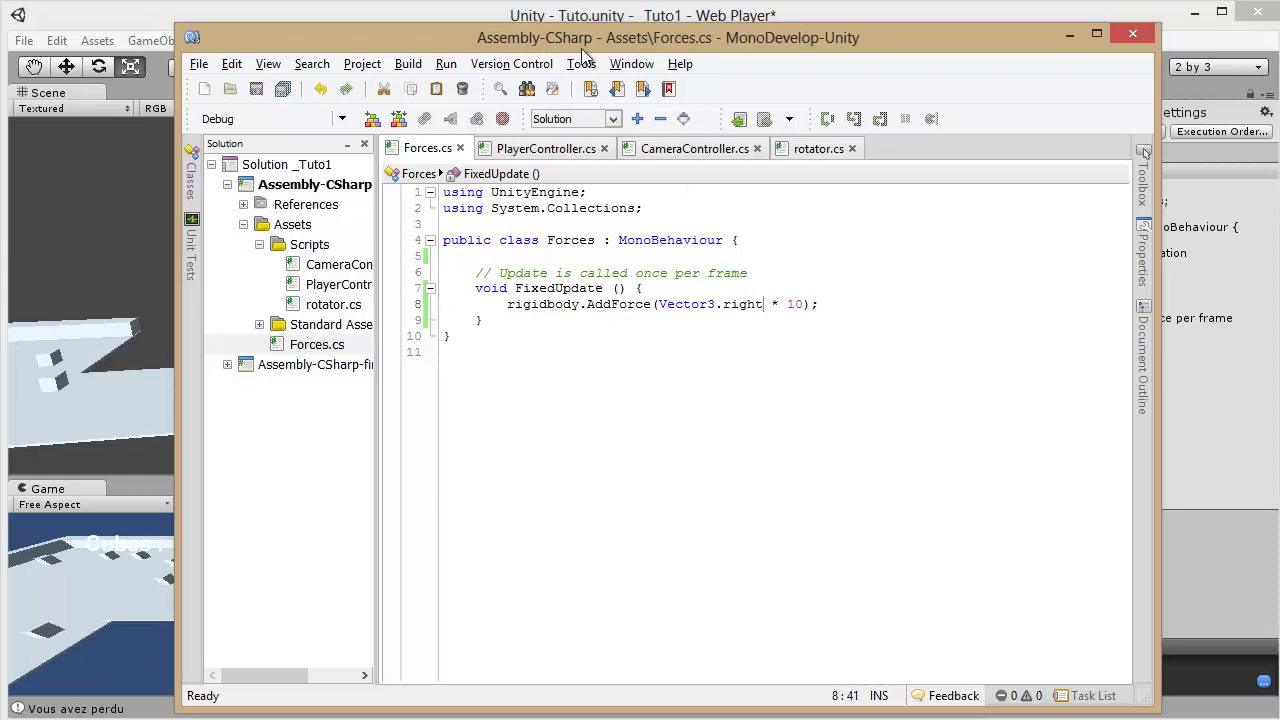
In Unity, move the question-mark cube to about -5.58 on X and attach the Forces script to it.
click(600, 16)
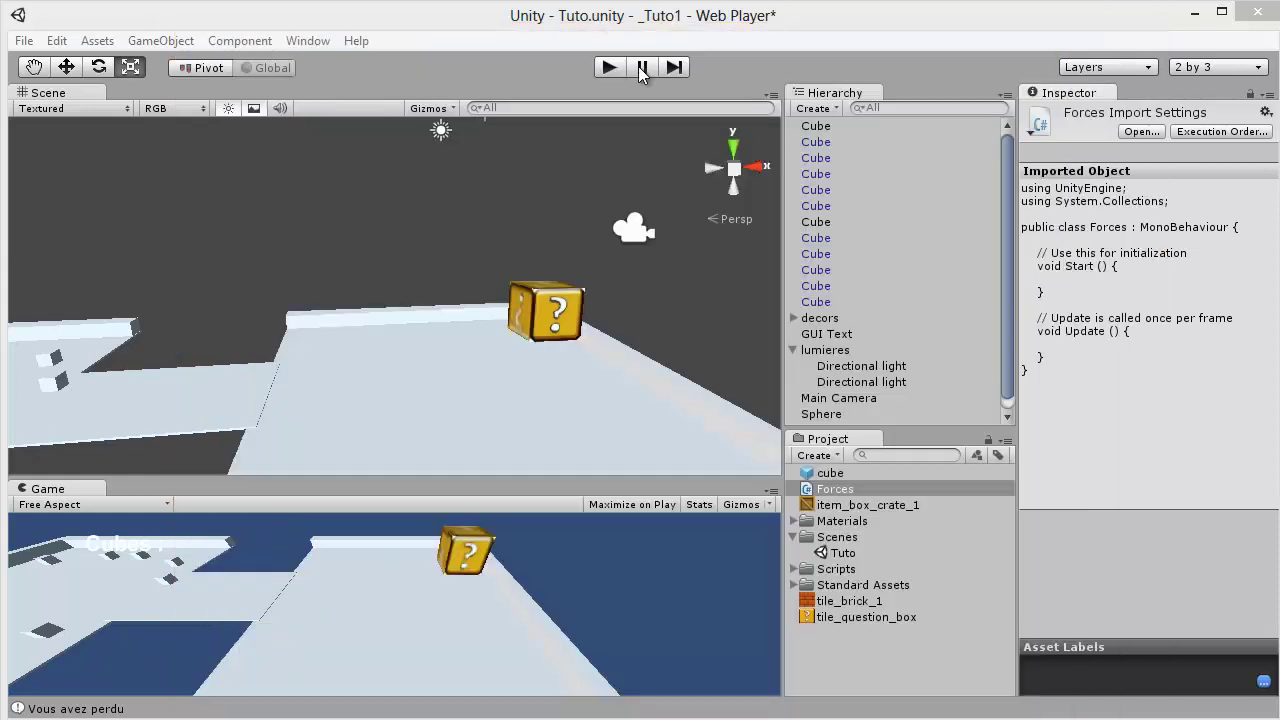
click(575, 310)
click(66, 67)
drag(608, 312, 412, 366)
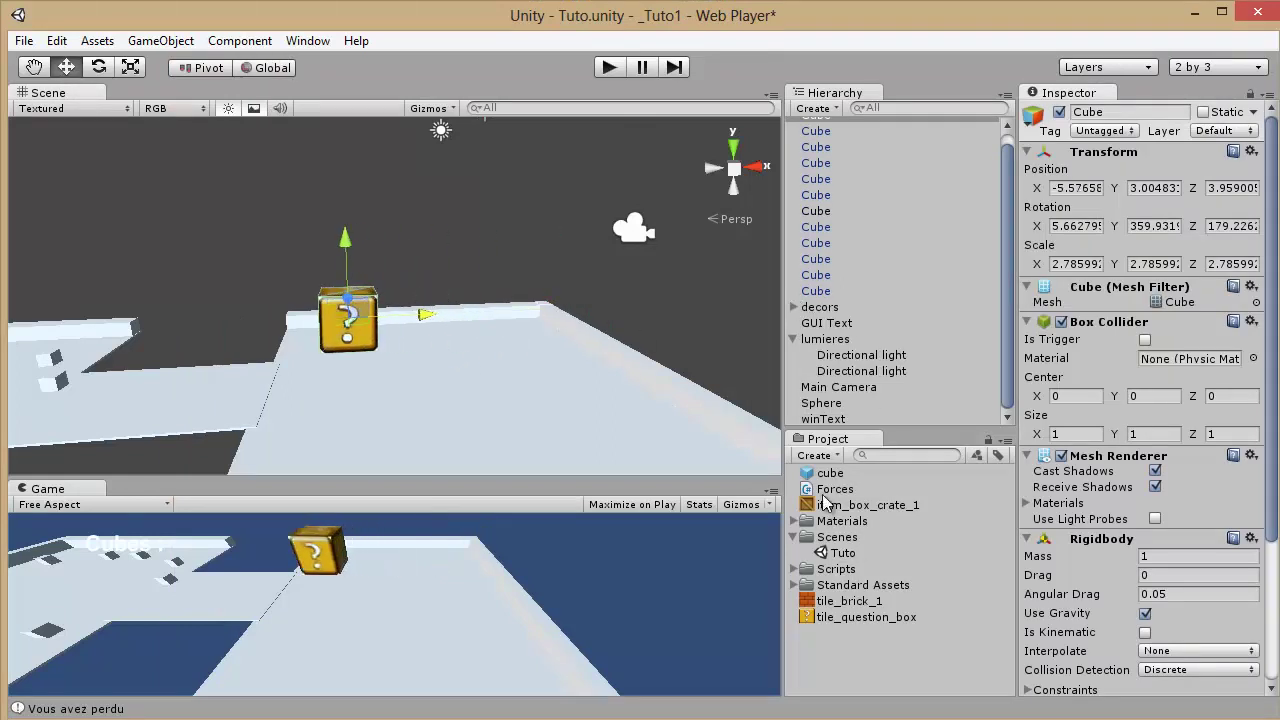
drag(833, 490, 363, 322)
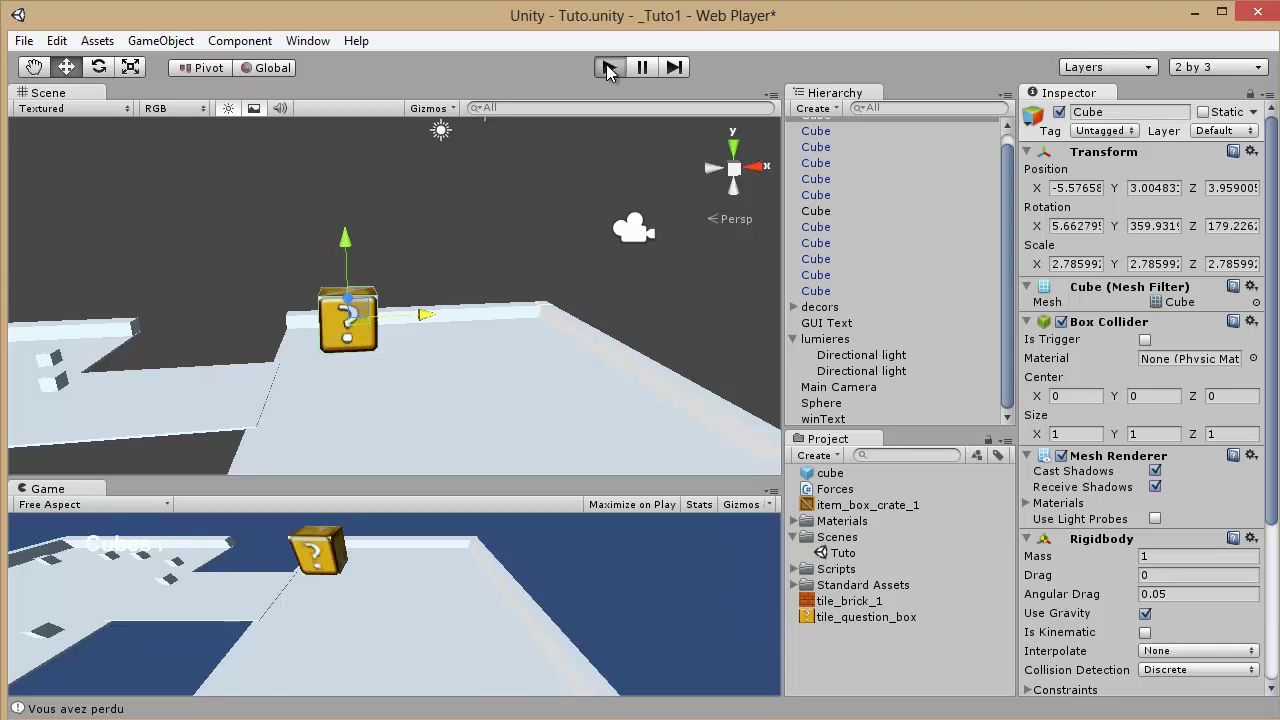
Test-run the game, move the question-mark cube to about -17.95 on X, and test-run the game again.
click(608, 68)
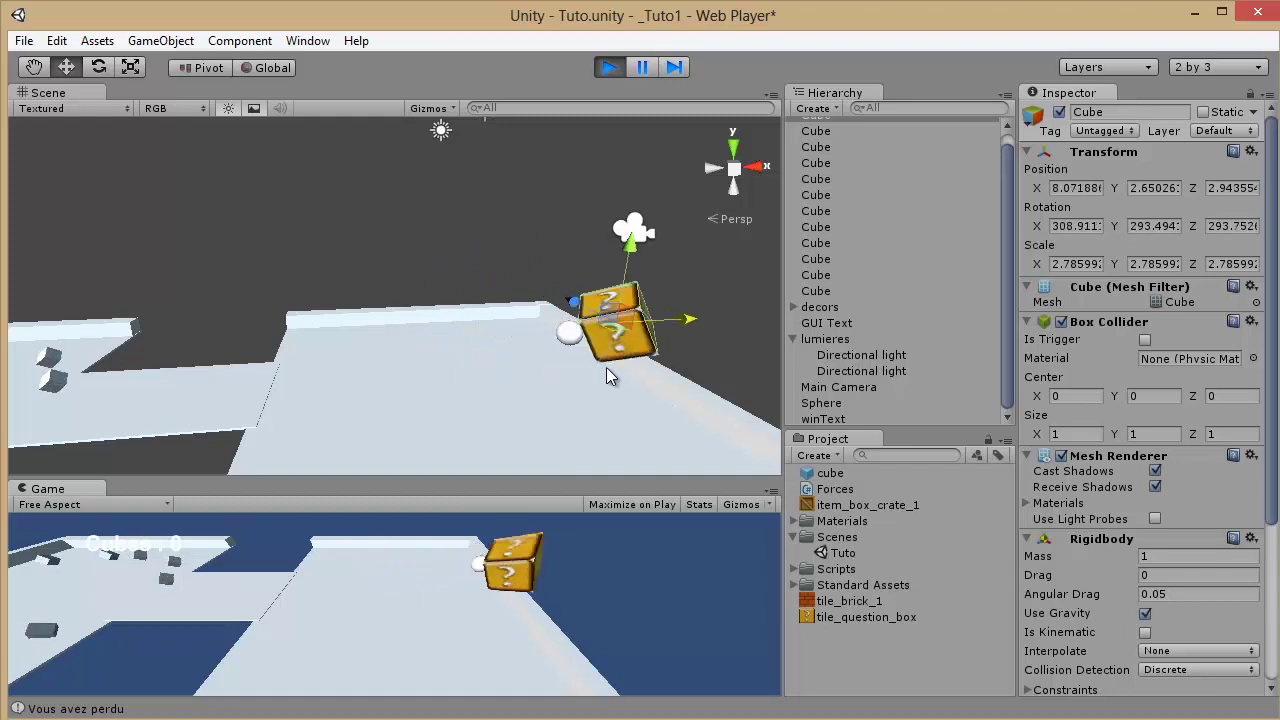
click(608, 67)
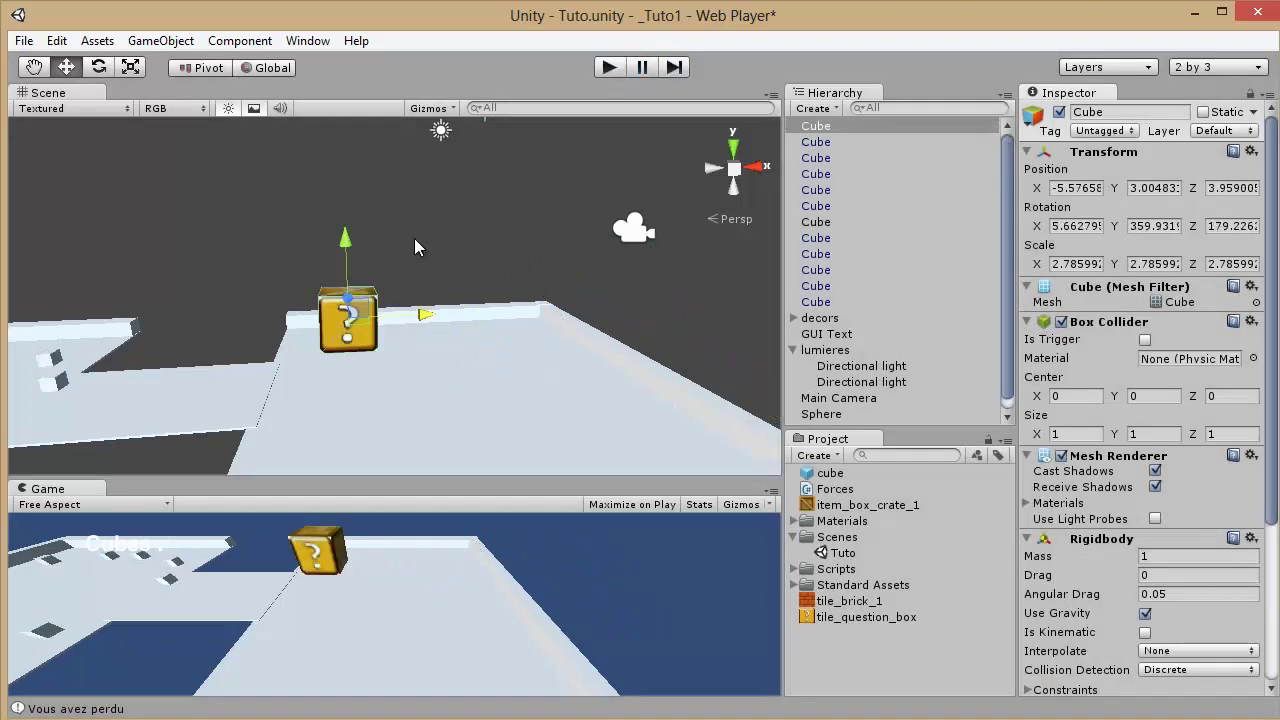
drag(400, 314, 140, 318)
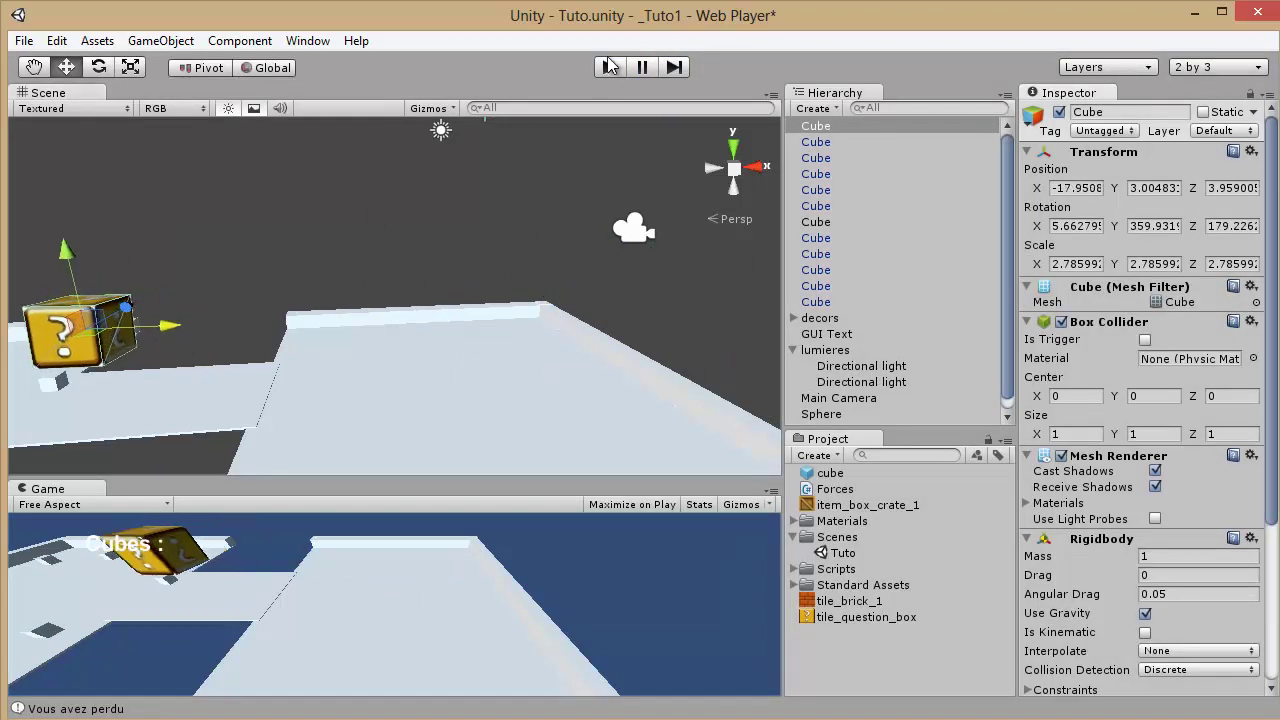
click(608, 67)
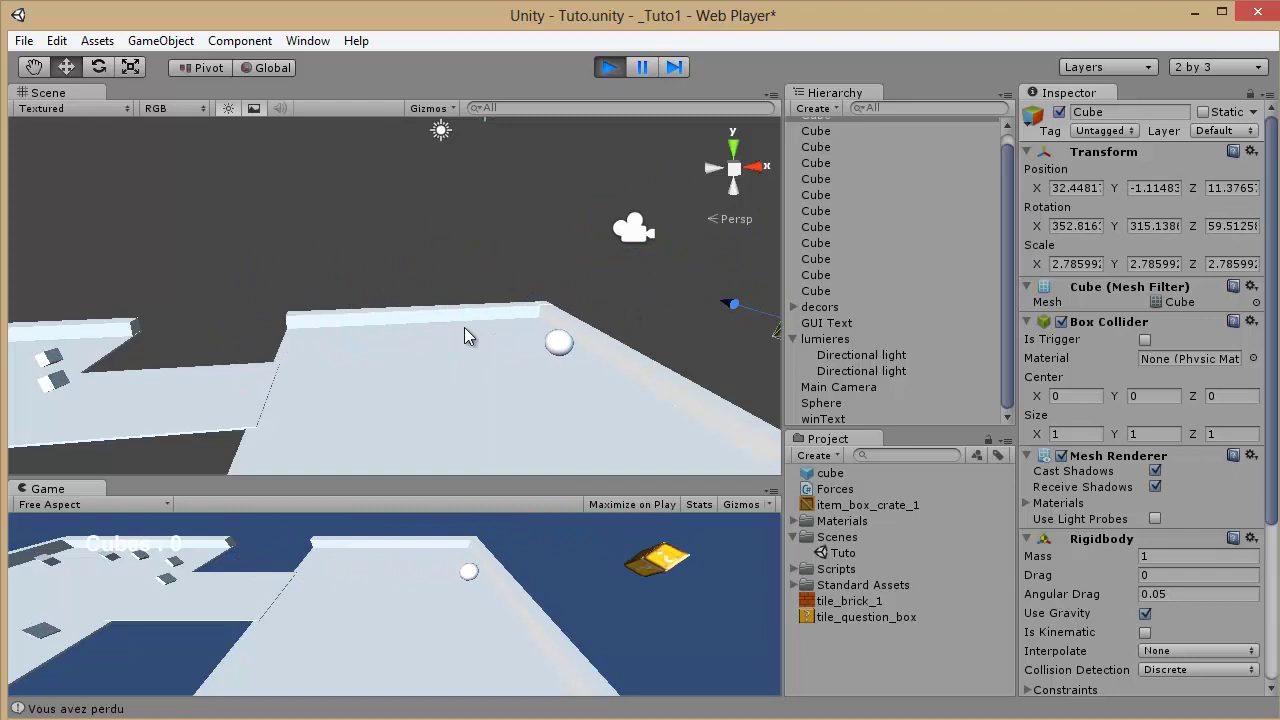
click(608, 67)
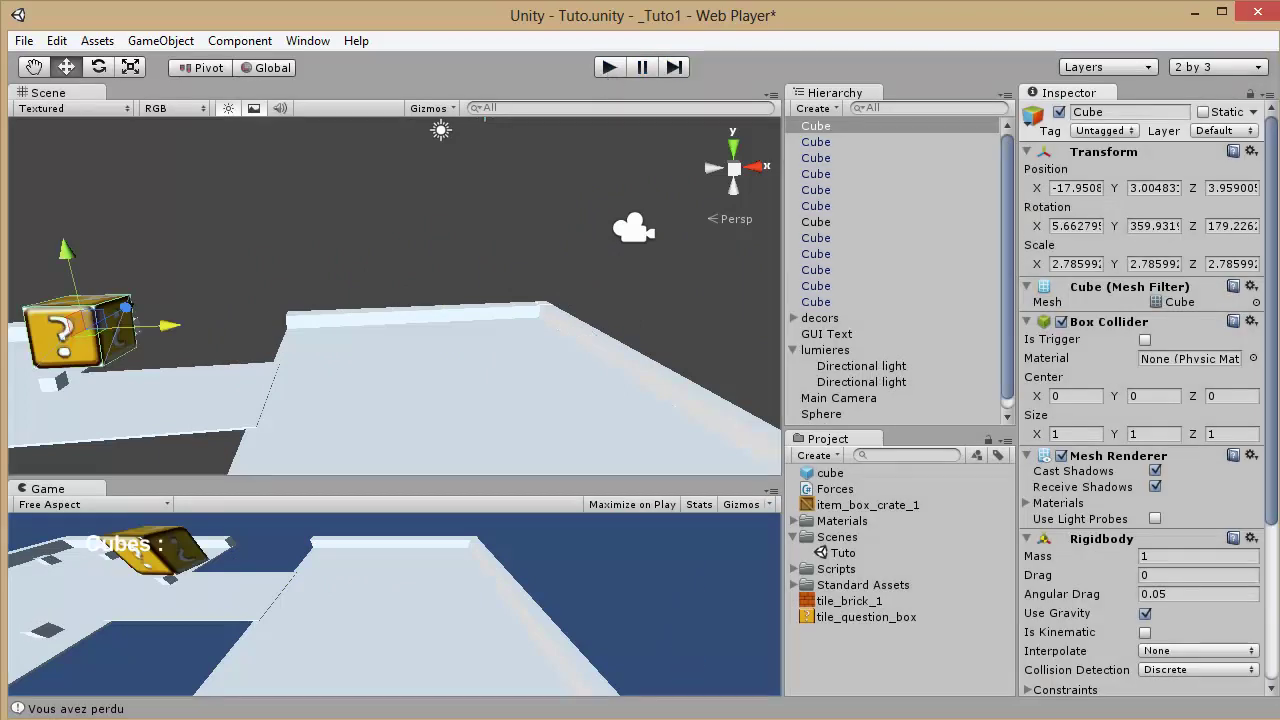
Set the AddForce multiplier to 5 in the Forces script, save it, and return to Unity.
key(alt+Tab)
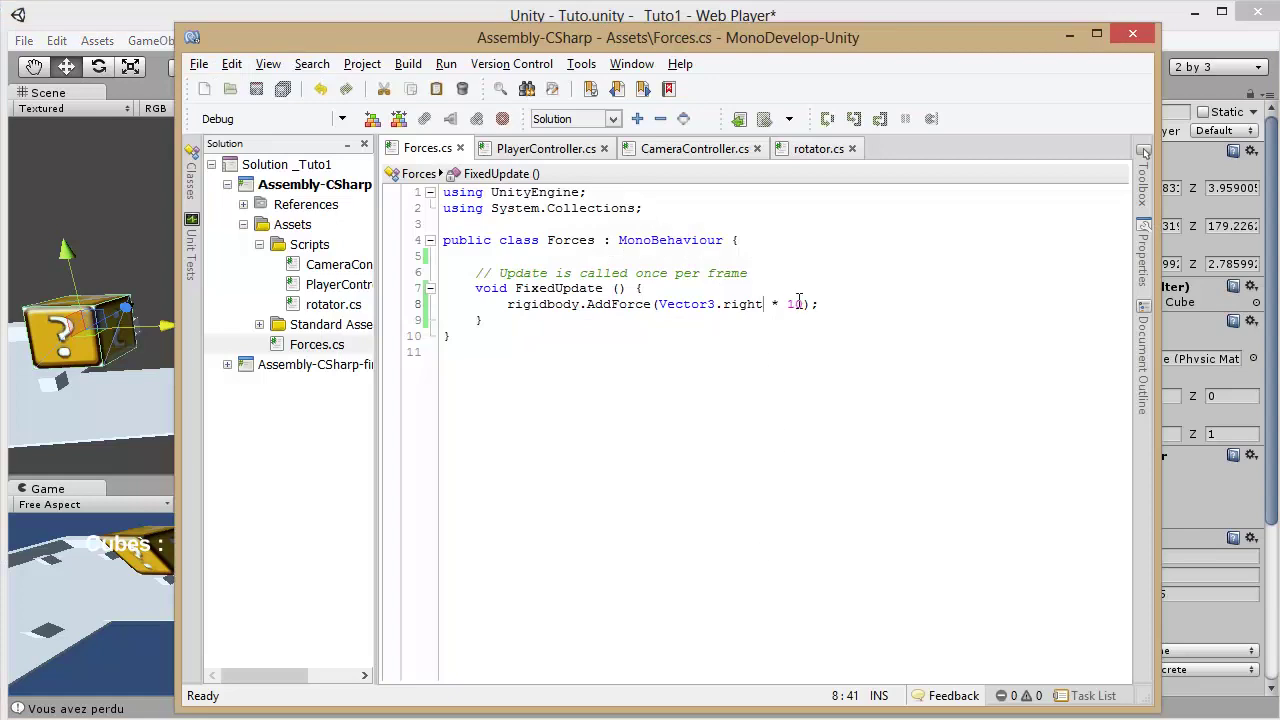
drag(806, 303, 789, 309)
text(5)
key(ctrl+s)
key(alt+Tab)
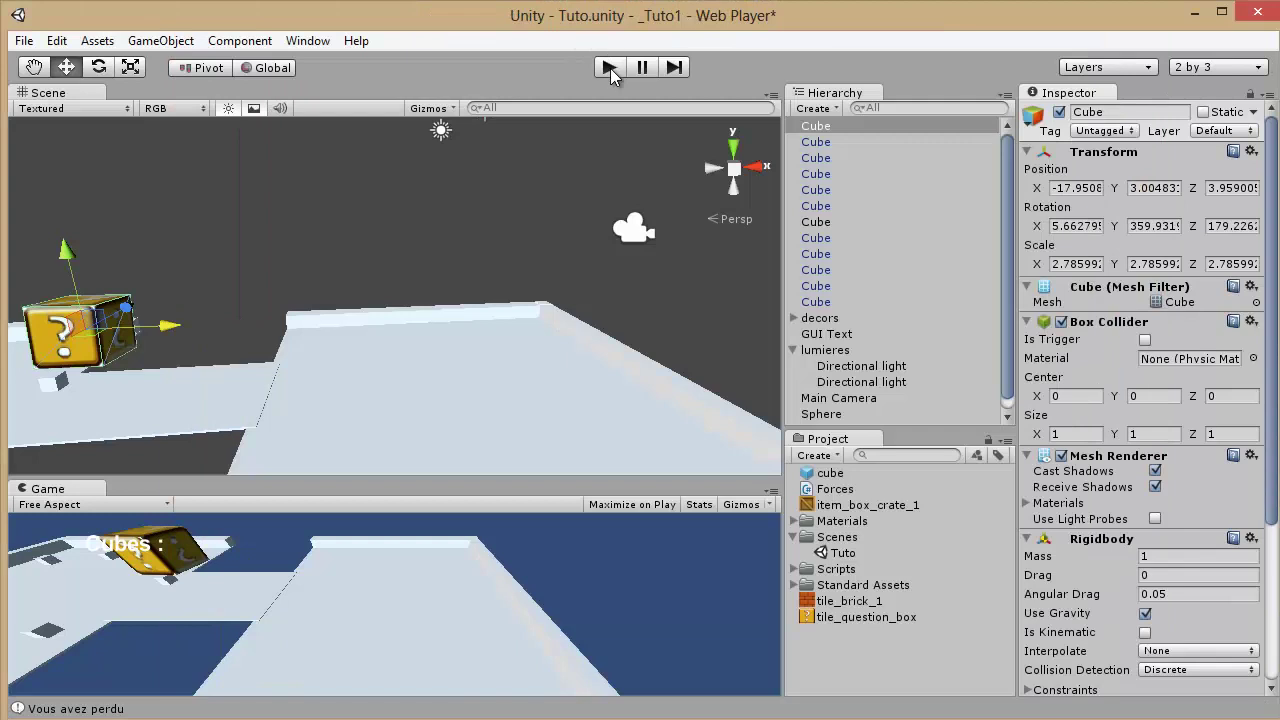
Run the game and lower the question-mark cube's Rigidbody mass to 0.39 during play.
click(609, 67)
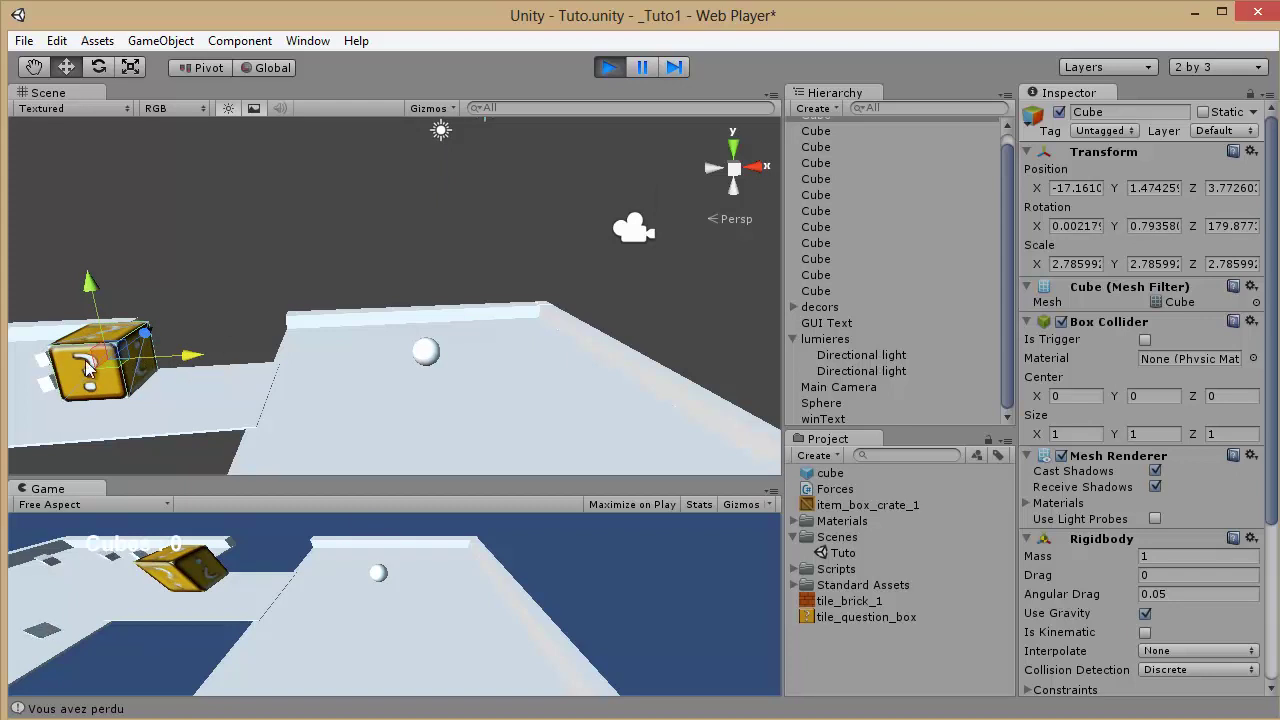
click(1110, 560)
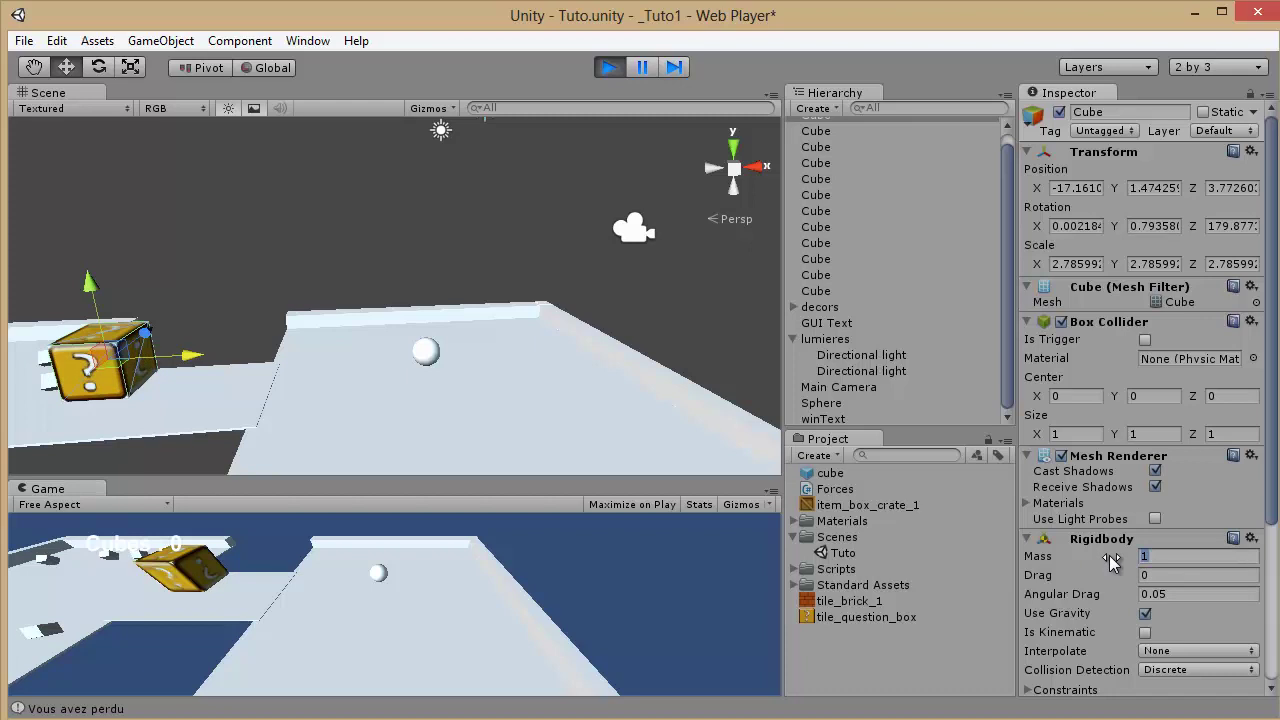
drag(1110, 560, 1086, 564)
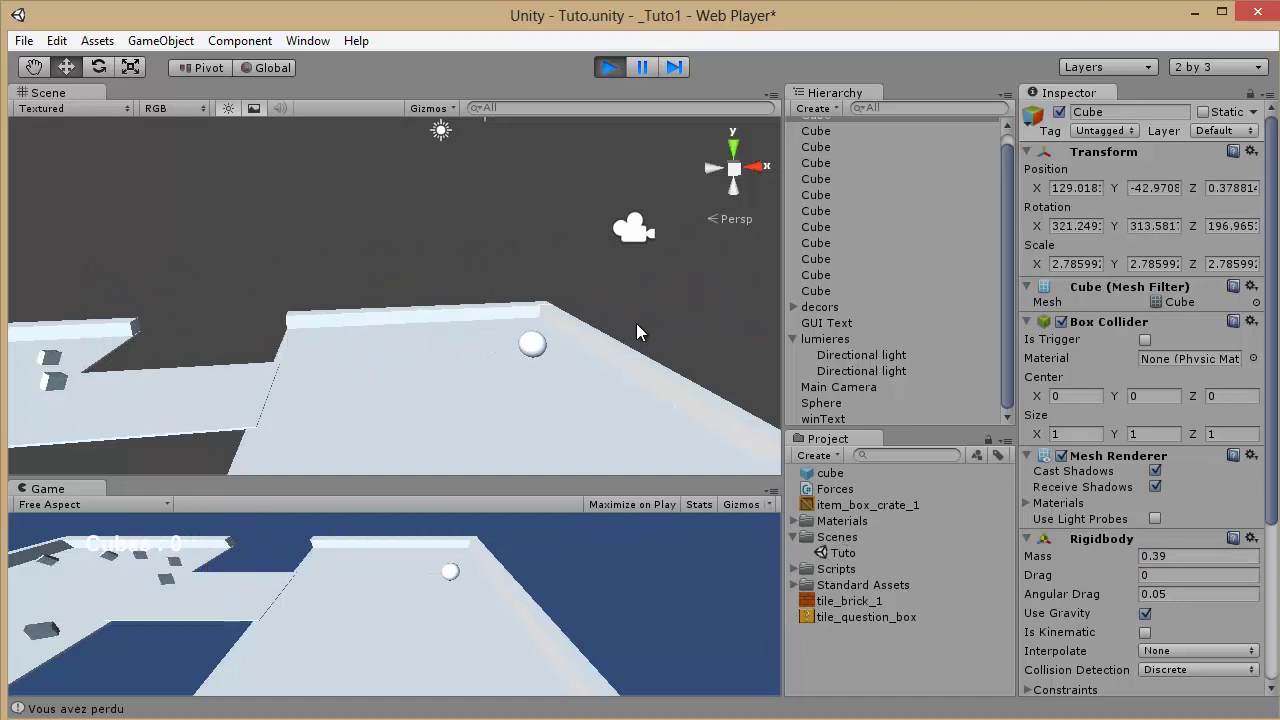
Stop the game and lower the question-mark cube to about 2.01 on Y.
click(608, 69)
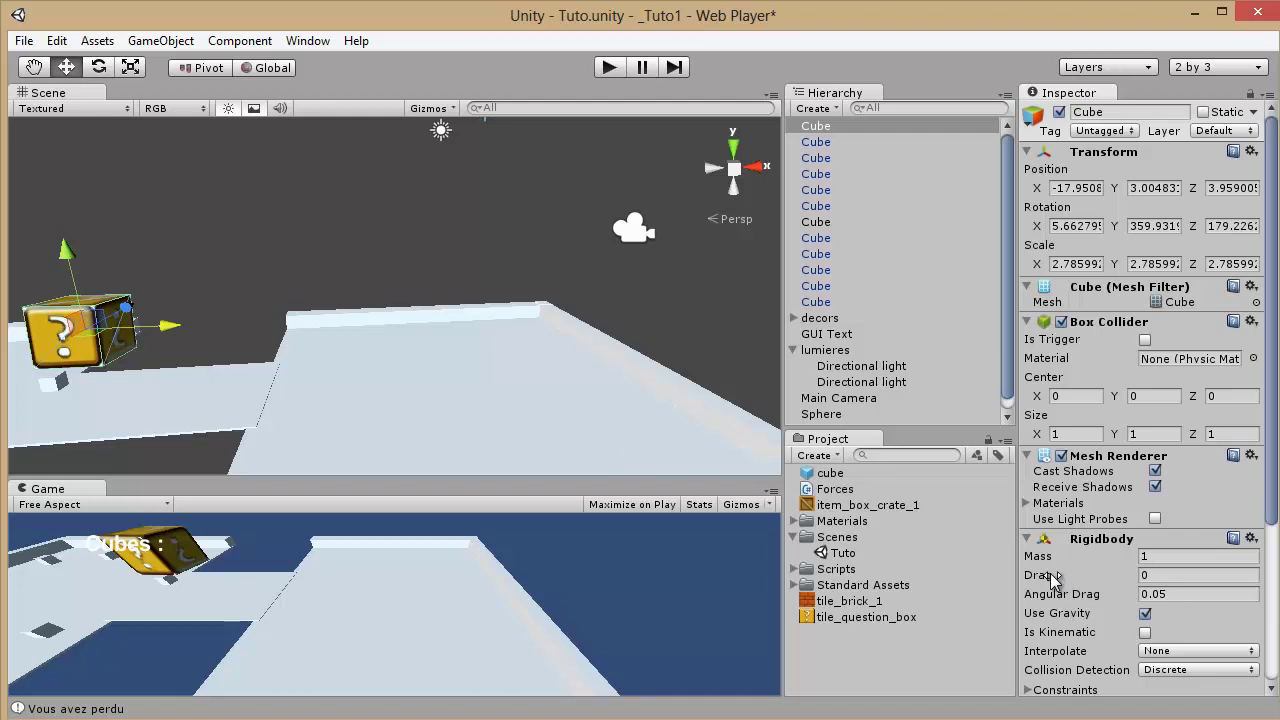
mouse_move(1108, 578)
drag(66, 257, 56, 281)
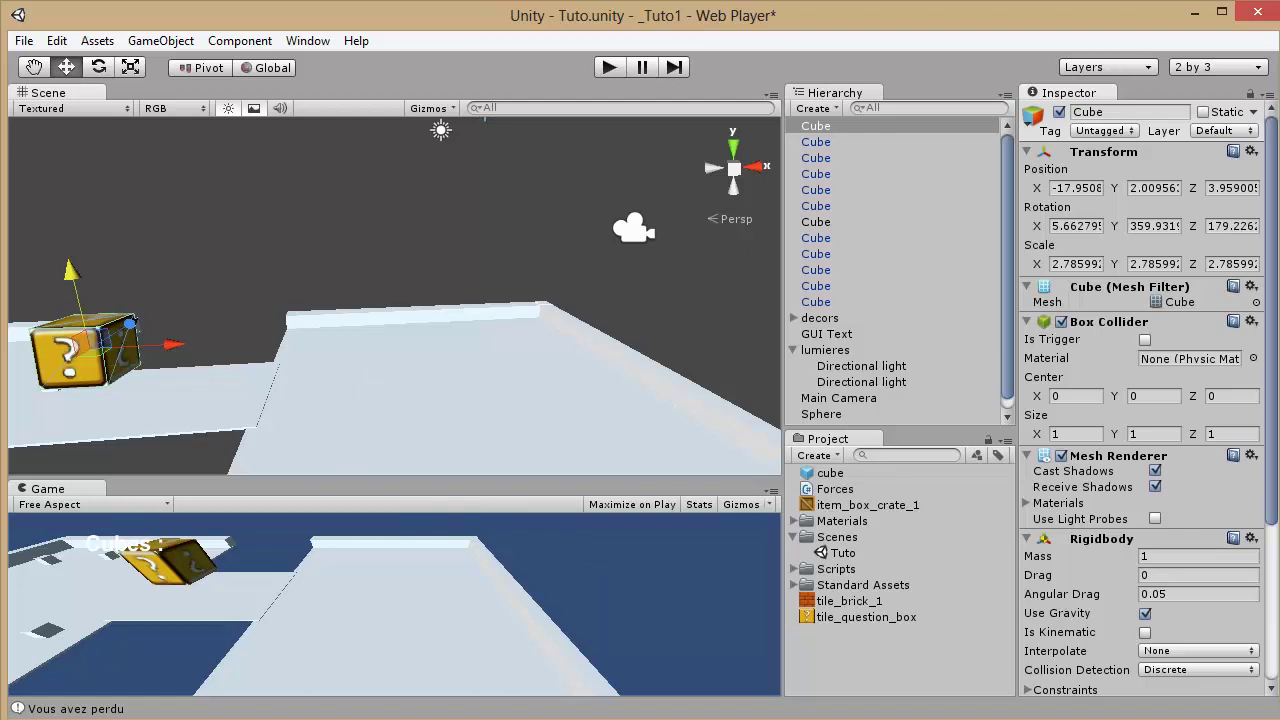
Switch to MonoDevelop and replace the AddForce call in the Forces script's FixedUpdate with rigidbody.AddTorque.
key(alt+Tab)
drag(811, 304, 614, 310)
text(T)
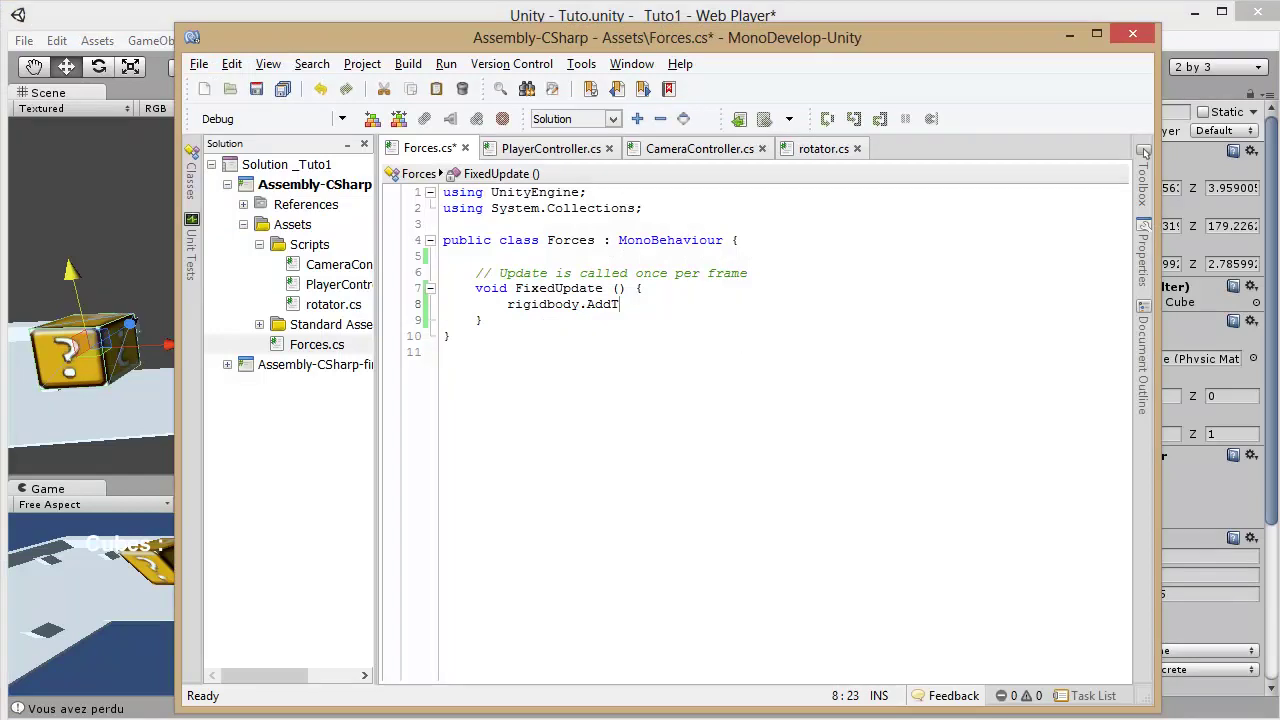
text(orque)
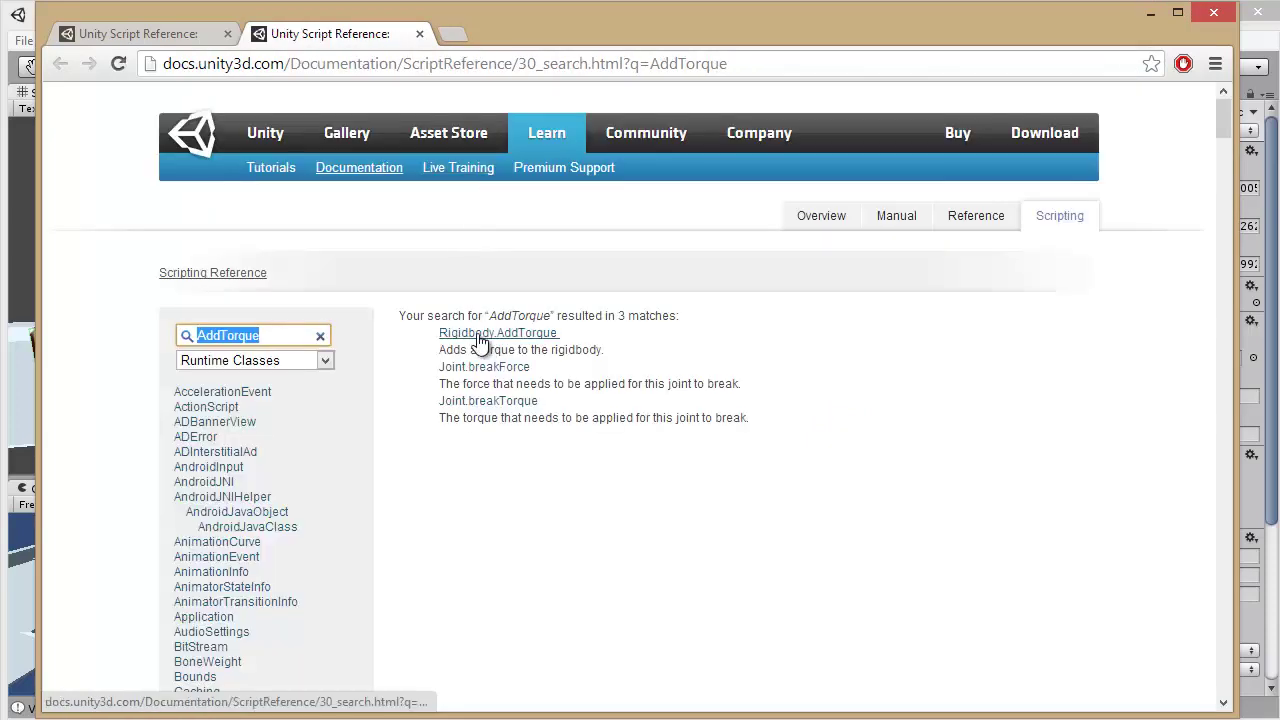
Open the Rigidbody.AddTorque page of the Unity Script Reference and examine its C# usage example.
click(476, 336)
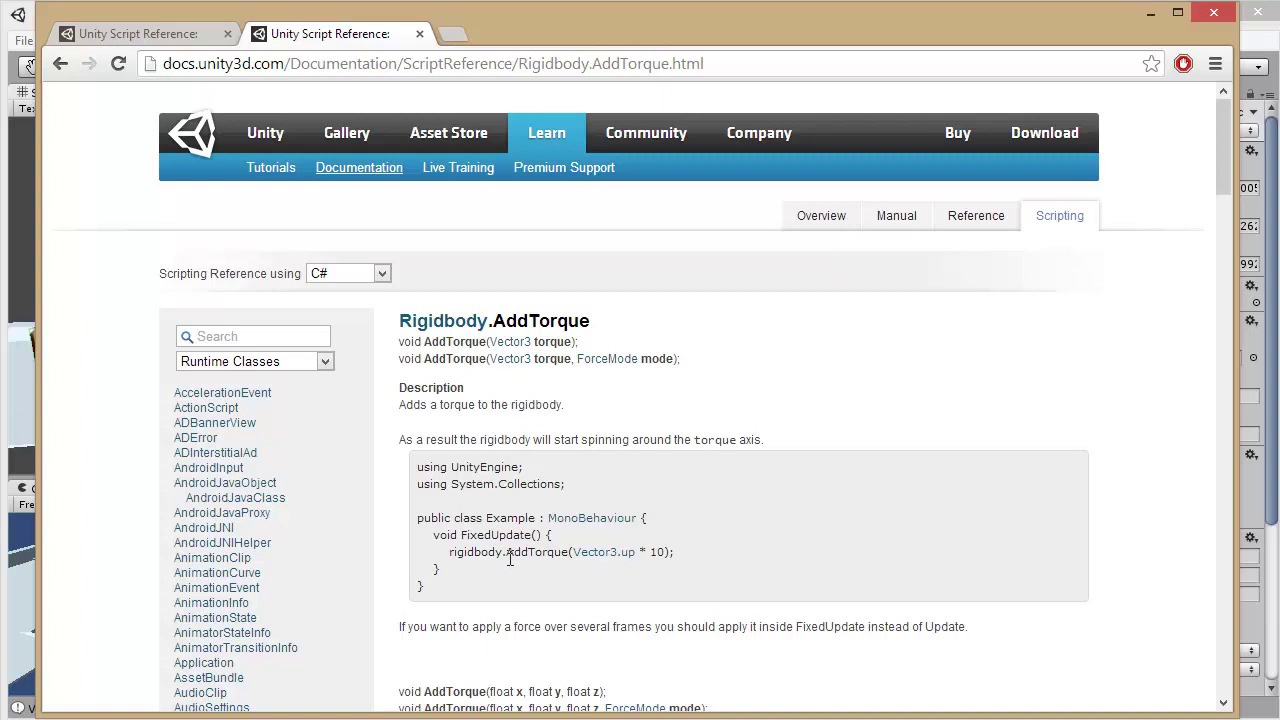
drag(507, 553, 566, 549)
click(1150, 13)
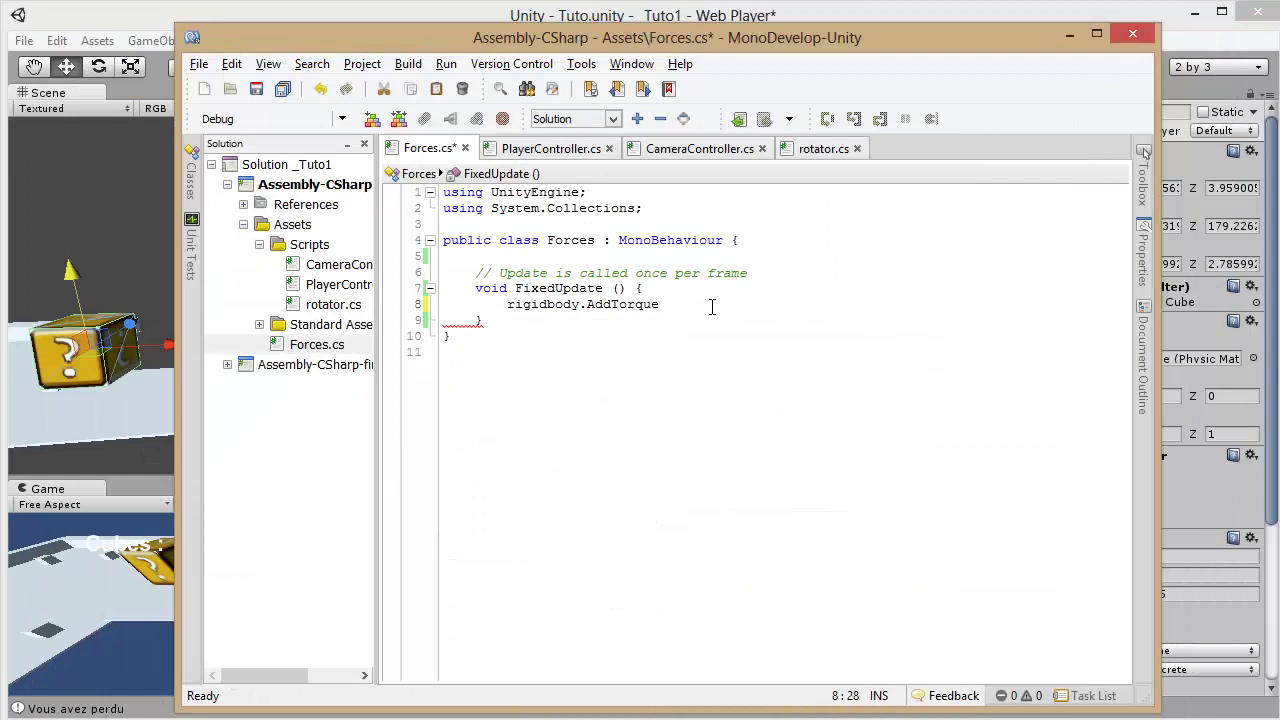
Complete the AddTorque call in the Forces script with the argument Vector3.right * 8 and save the script.
text((Ve)
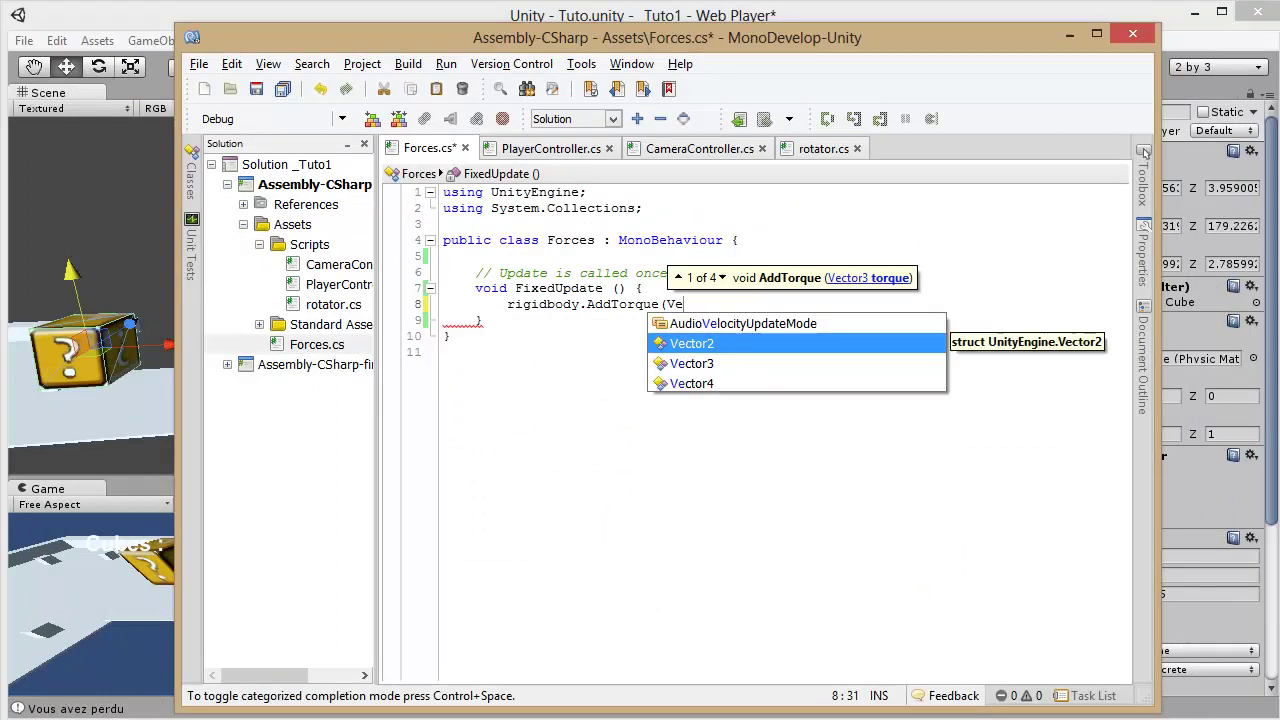
key(Down)
key(Return)
text(.r)
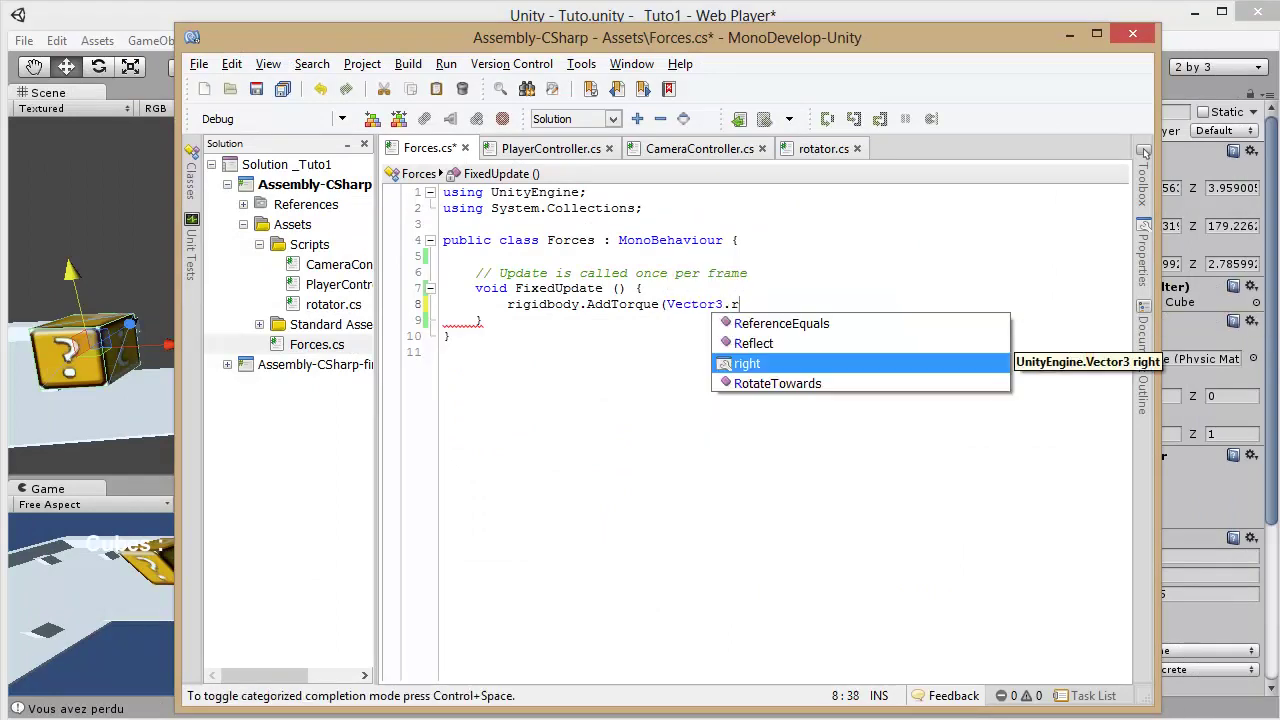
key(Return)
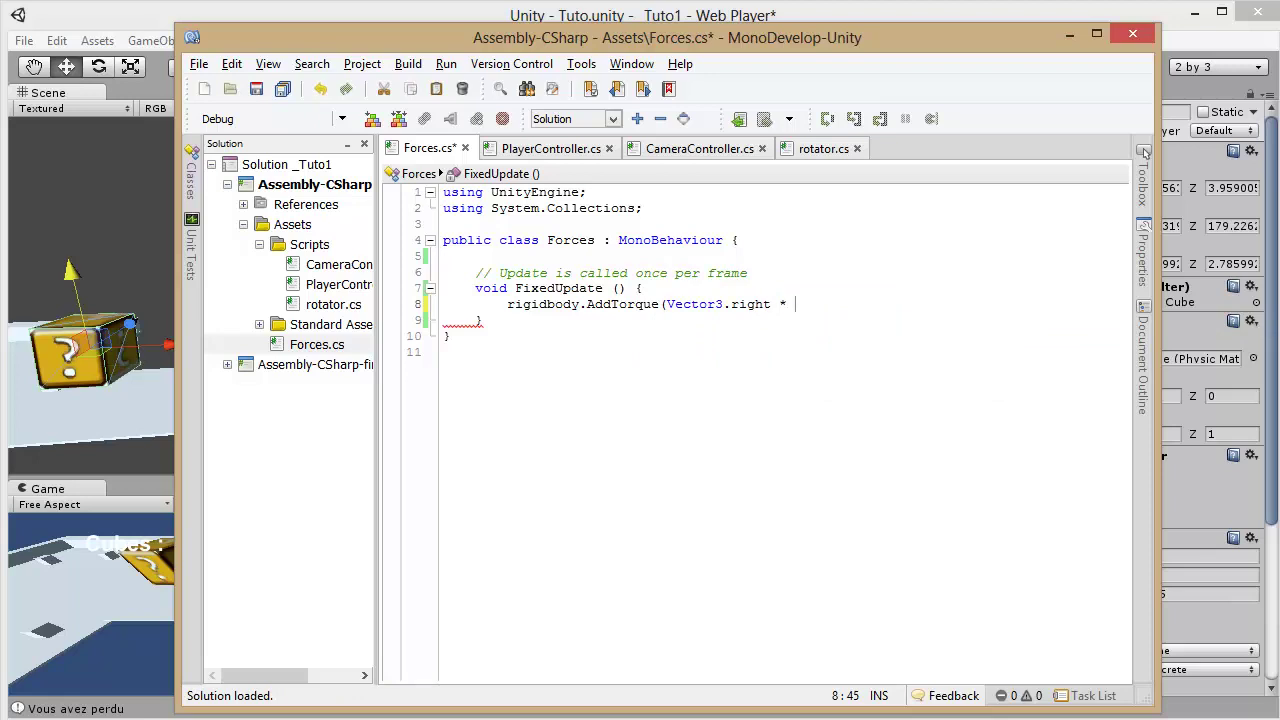
text(* 8);)
key(ctrl+s)
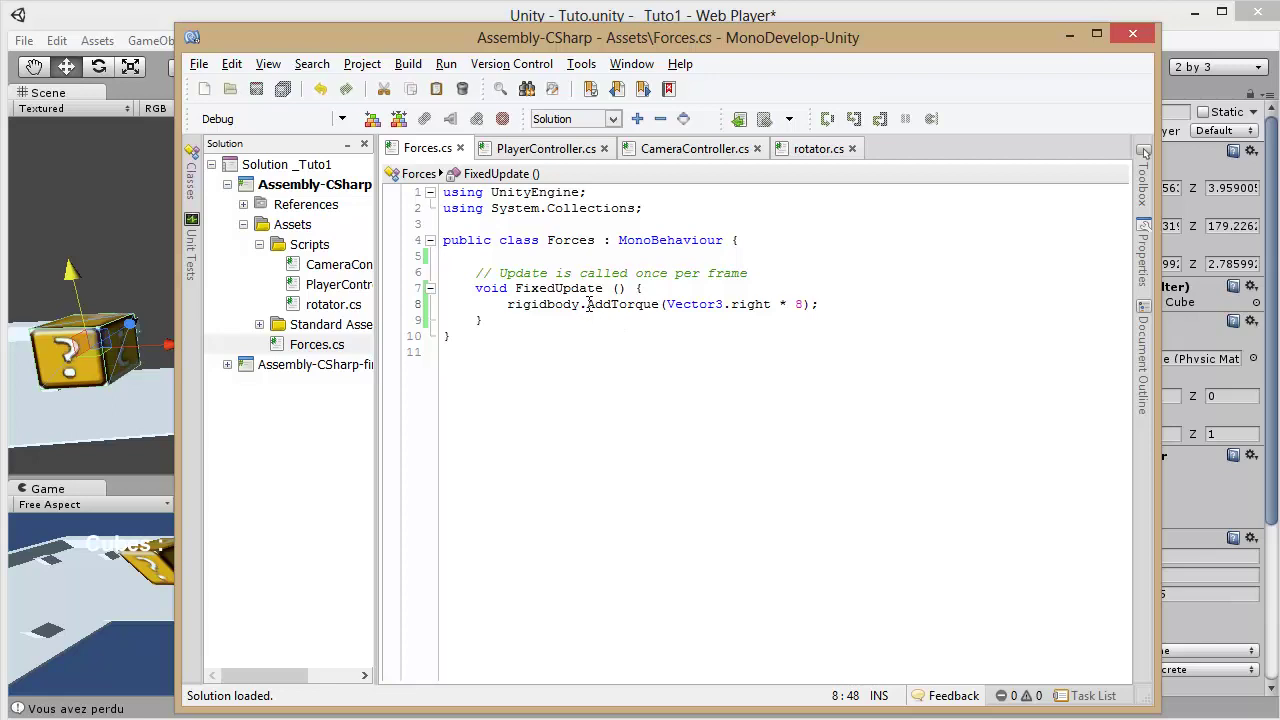
Return to Unity, test-run the game with the AddTorque script, and stop it.
drag(588, 304, 656, 304)
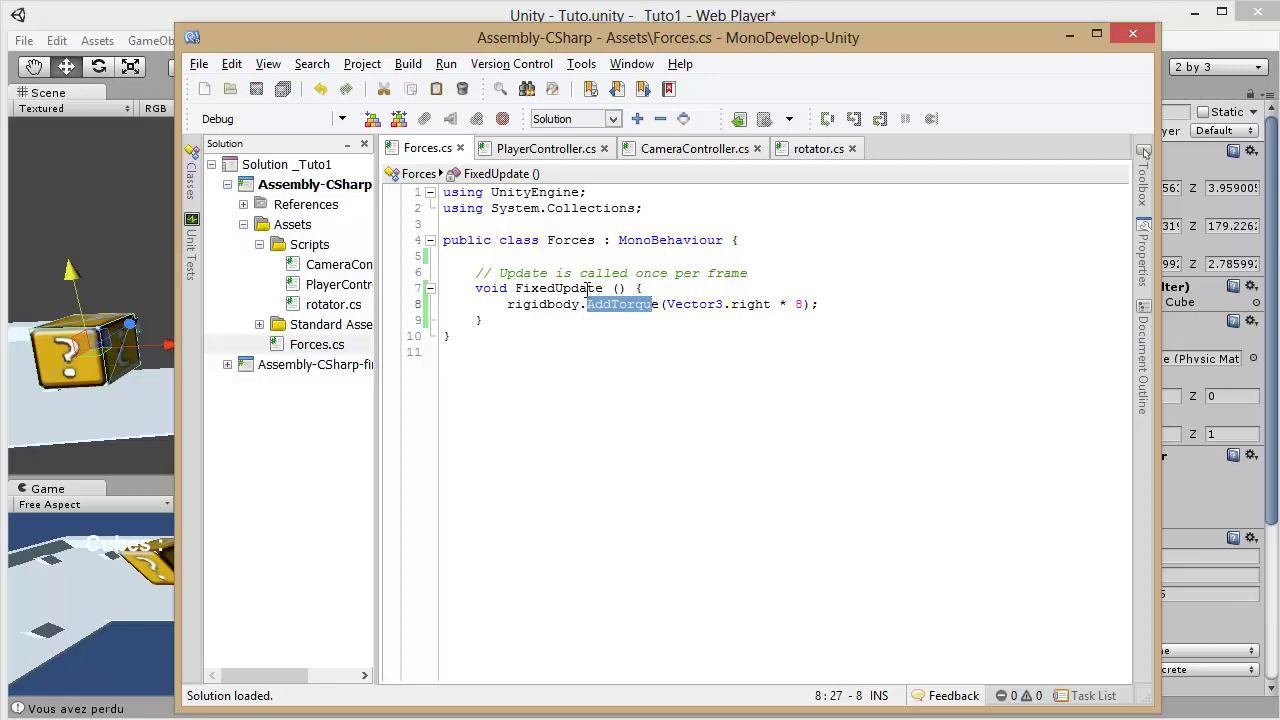
click(134, 18)
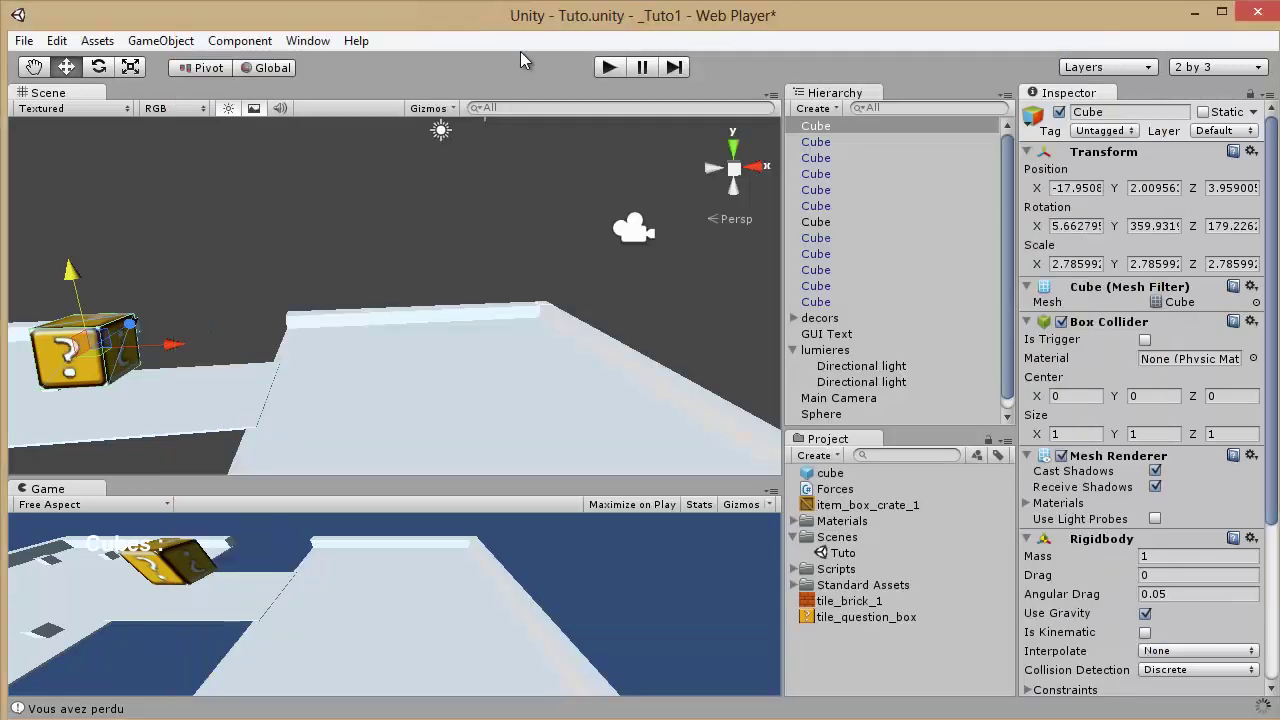
click(610, 67)
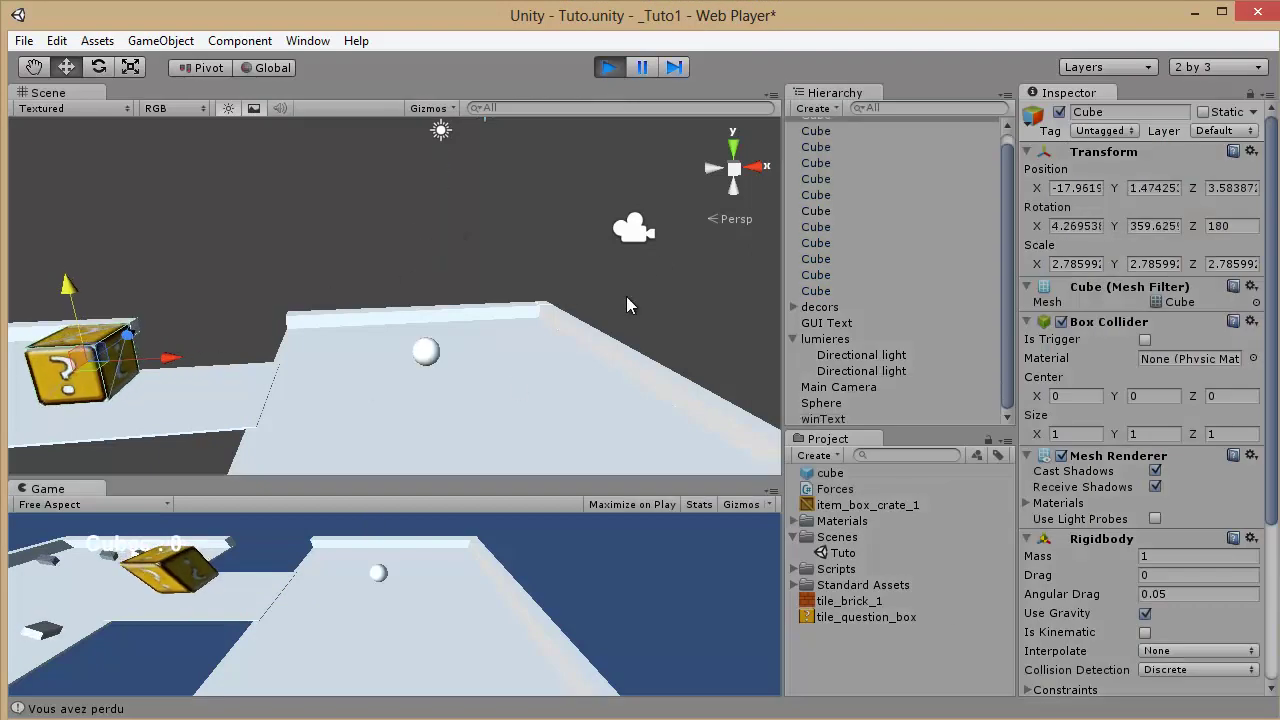
click(609, 67)
Set the AddTorque multiplier to 12 in the Forces script, save it, and test-run the game in Unity.
key(alt+Tab)
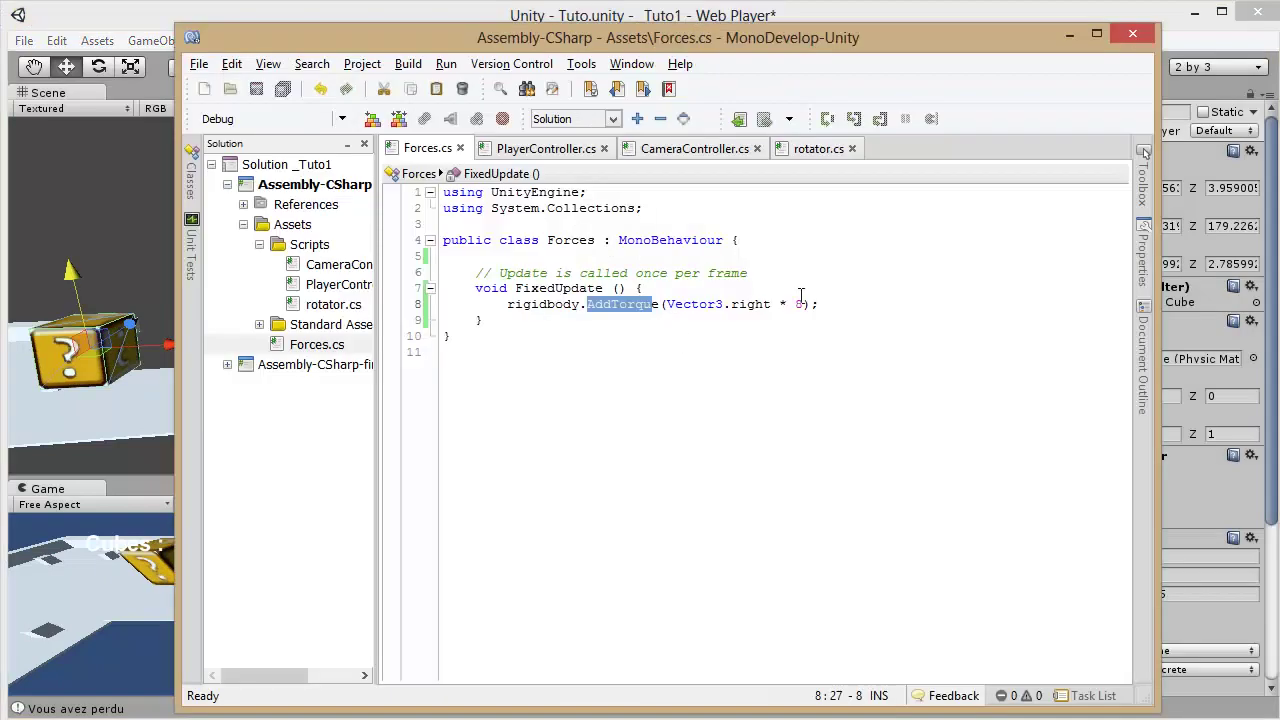
click(812, 304)
key(BackSpace)
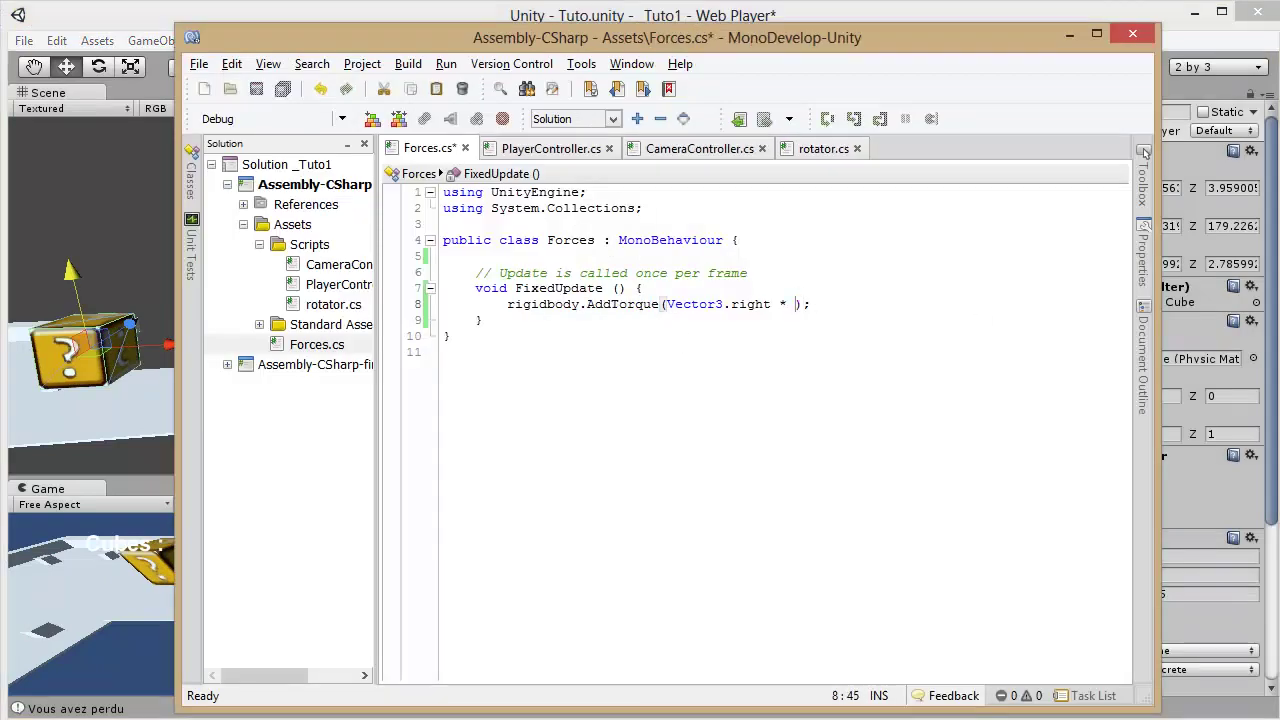
key(ctrl+s)
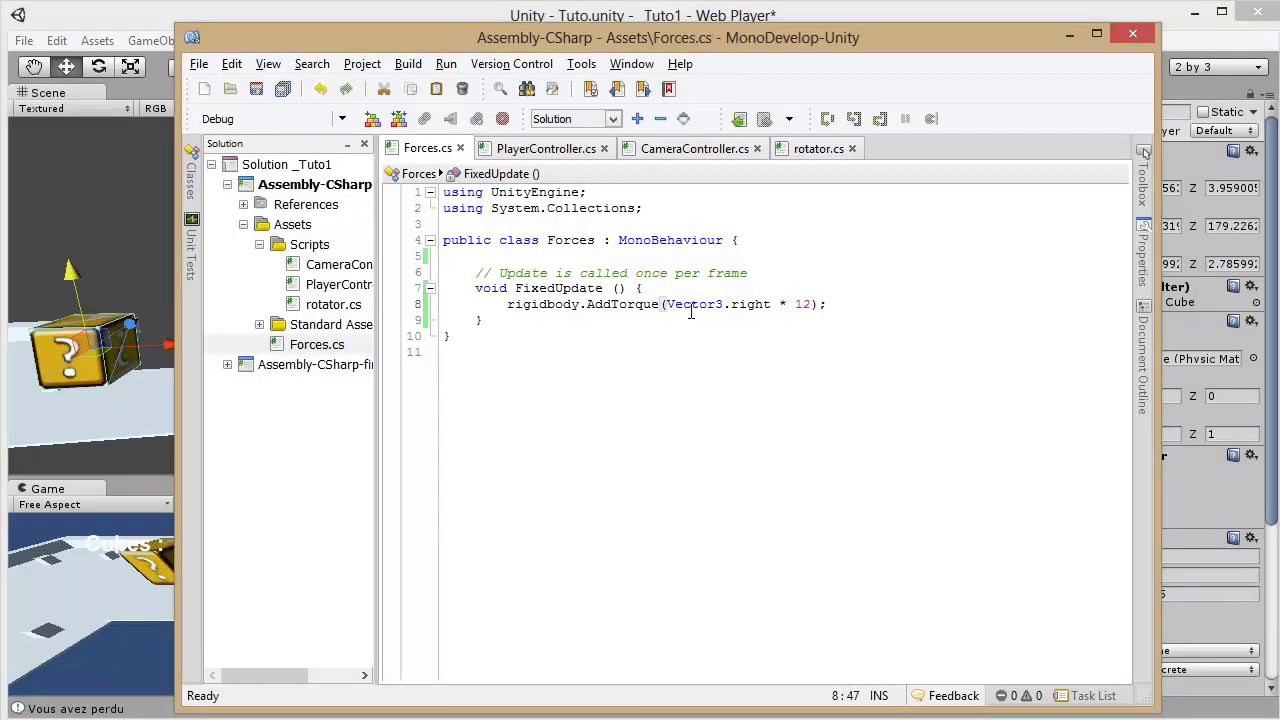
click(157, 25)
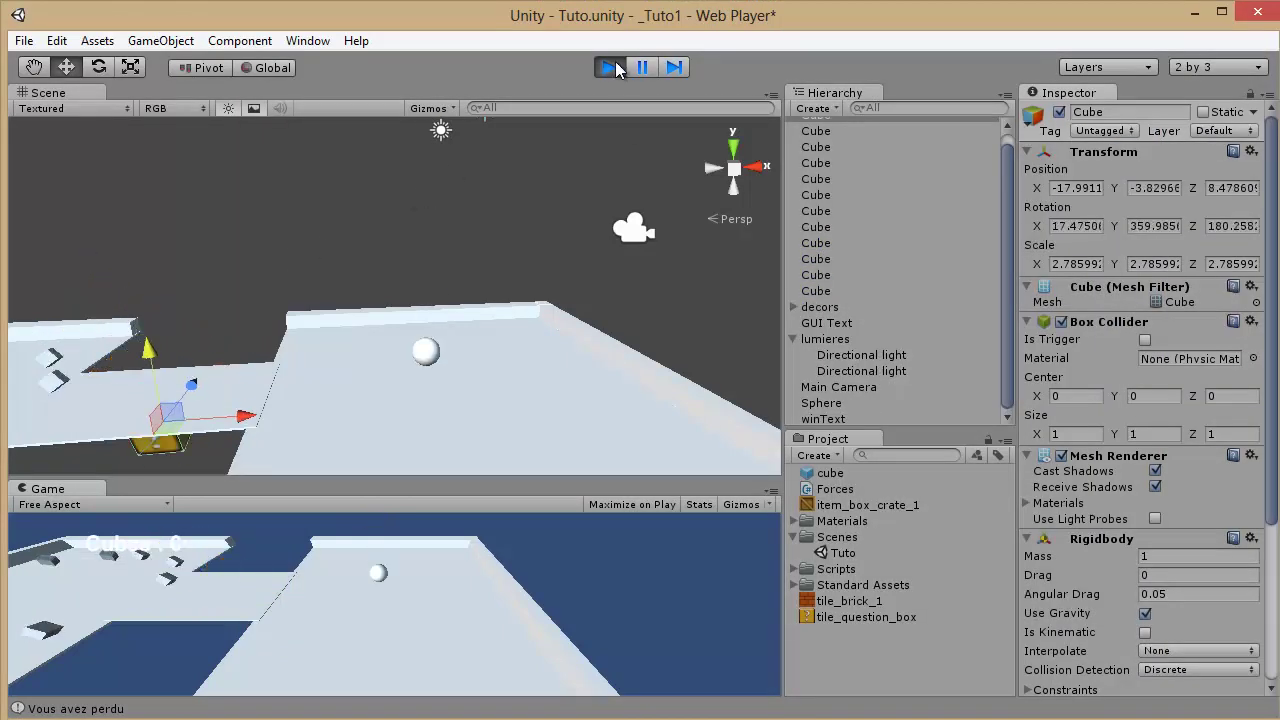
click(615, 68)
Rotate the question-mark cube to about 81.66 degrees on Y and test-run the game.
click(98, 67)
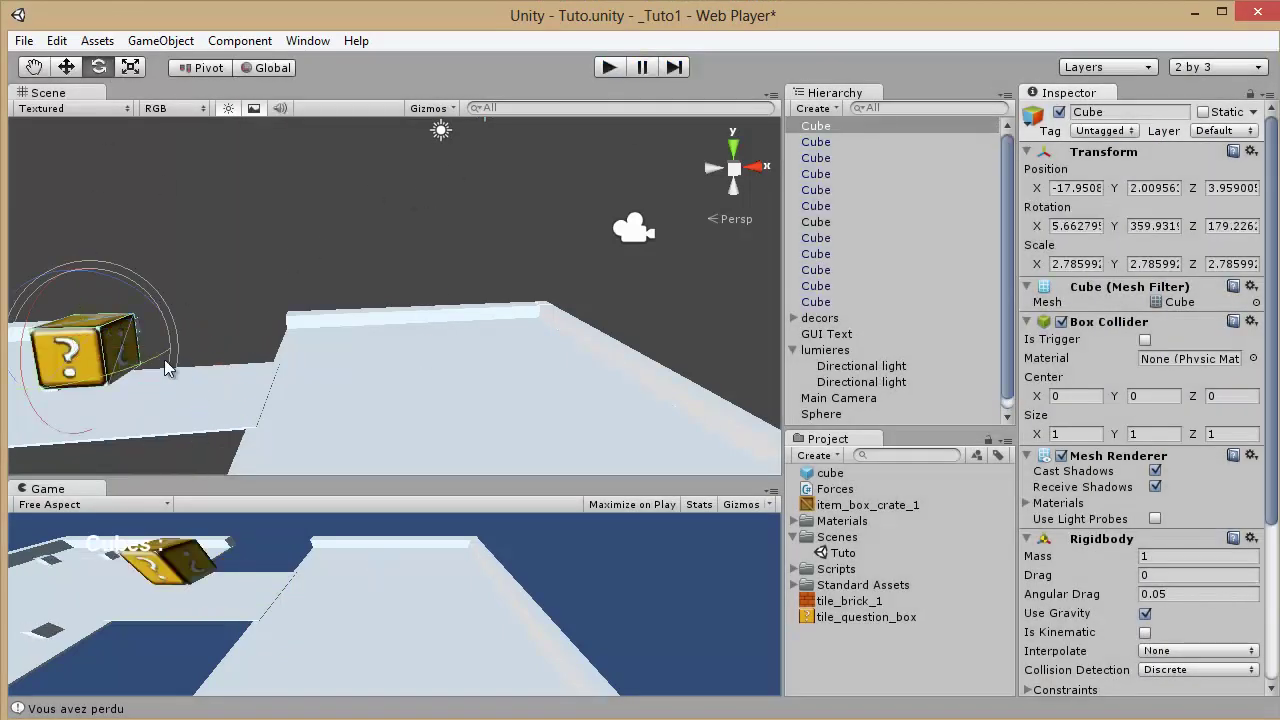
drag(60, 385, 5, 419)
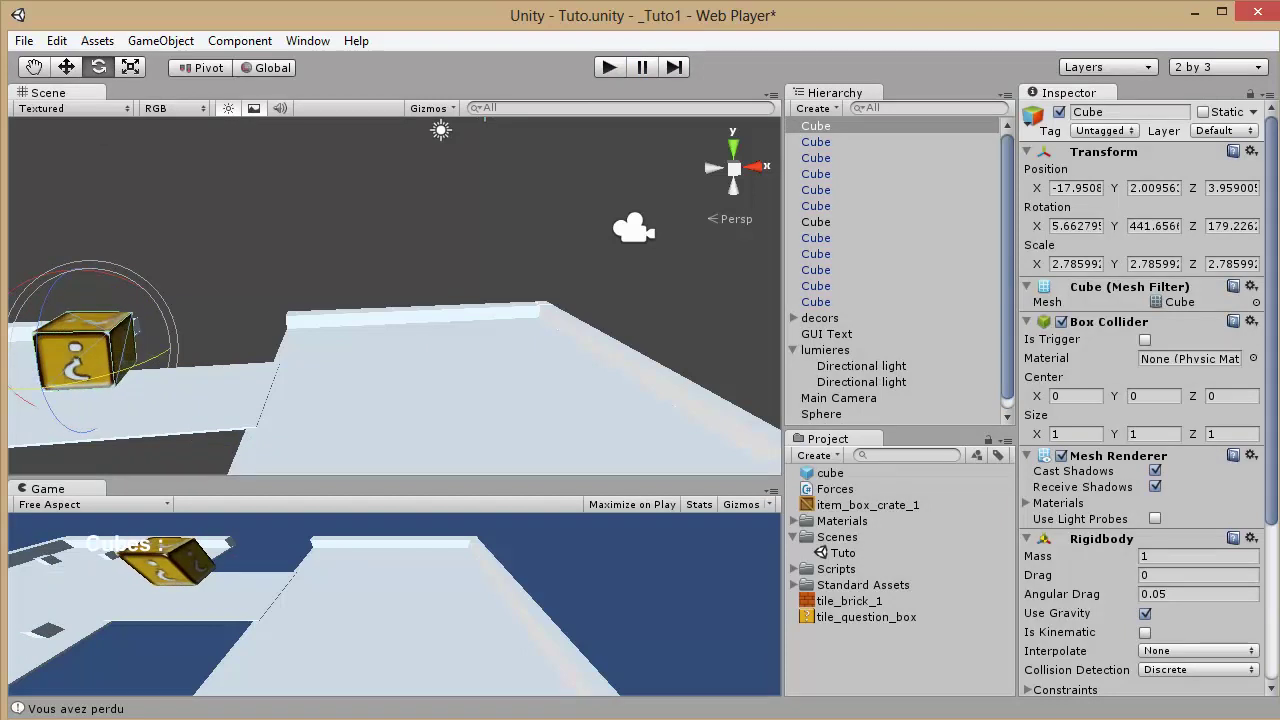
click(610, 68)
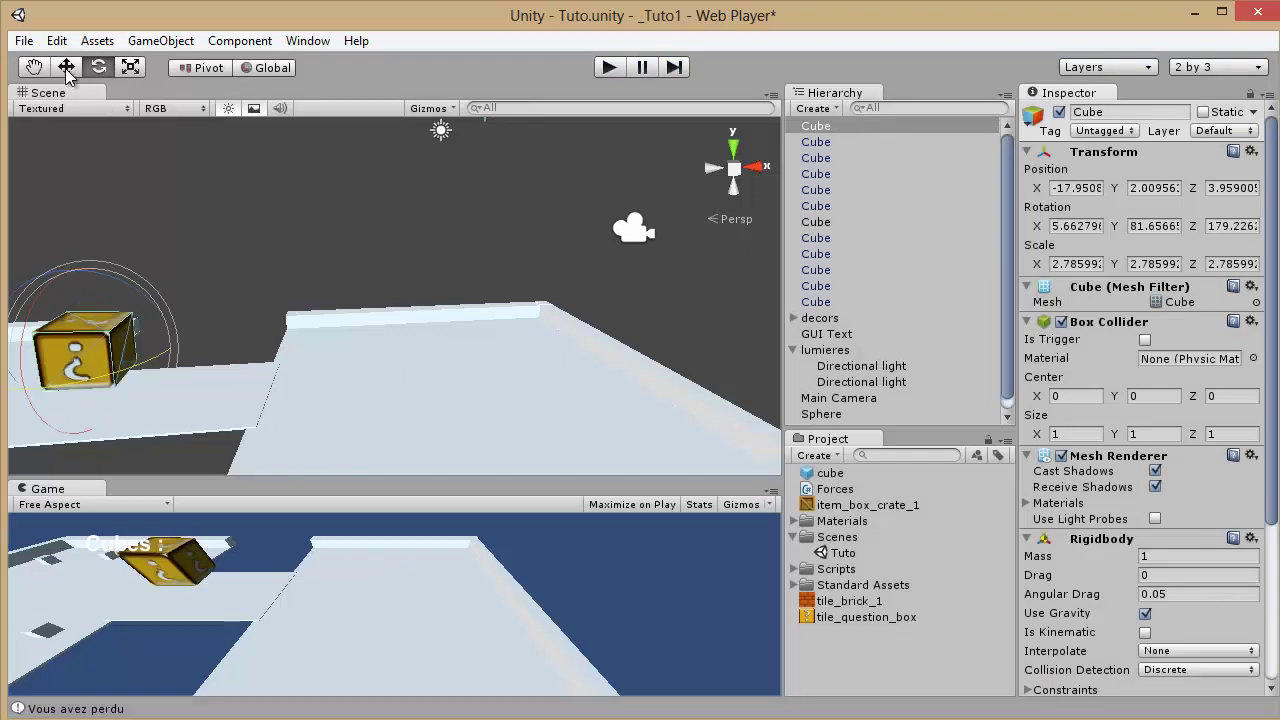
Move the question-mark cube along X onto the large floor platform.
click(66, 67)
key(ctrl+p)
drag(238, 334, 386, 350)
Widen the large sol floor to a Z scale of about 6.23.
click(506, 404)
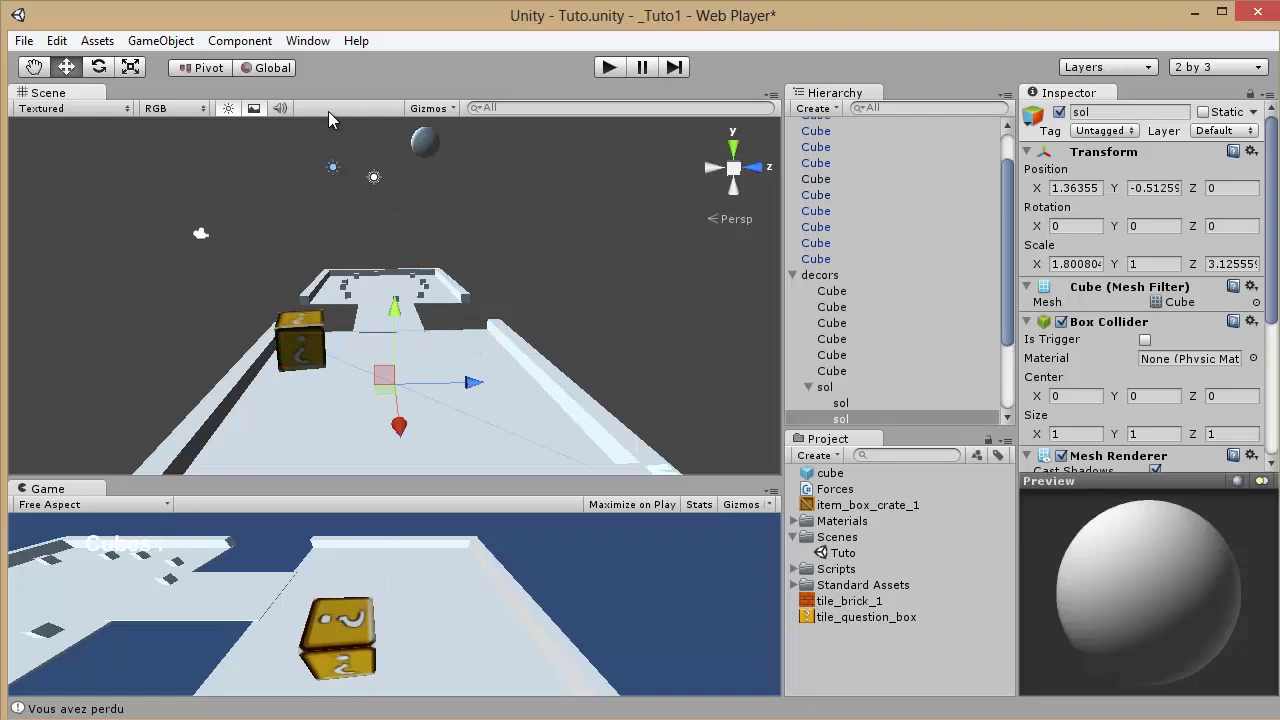
click(130, 67)
Move the two long side walls outward to the widened floor's edges, at about 14.68 and -20.33 on Z.
click(529, 360)
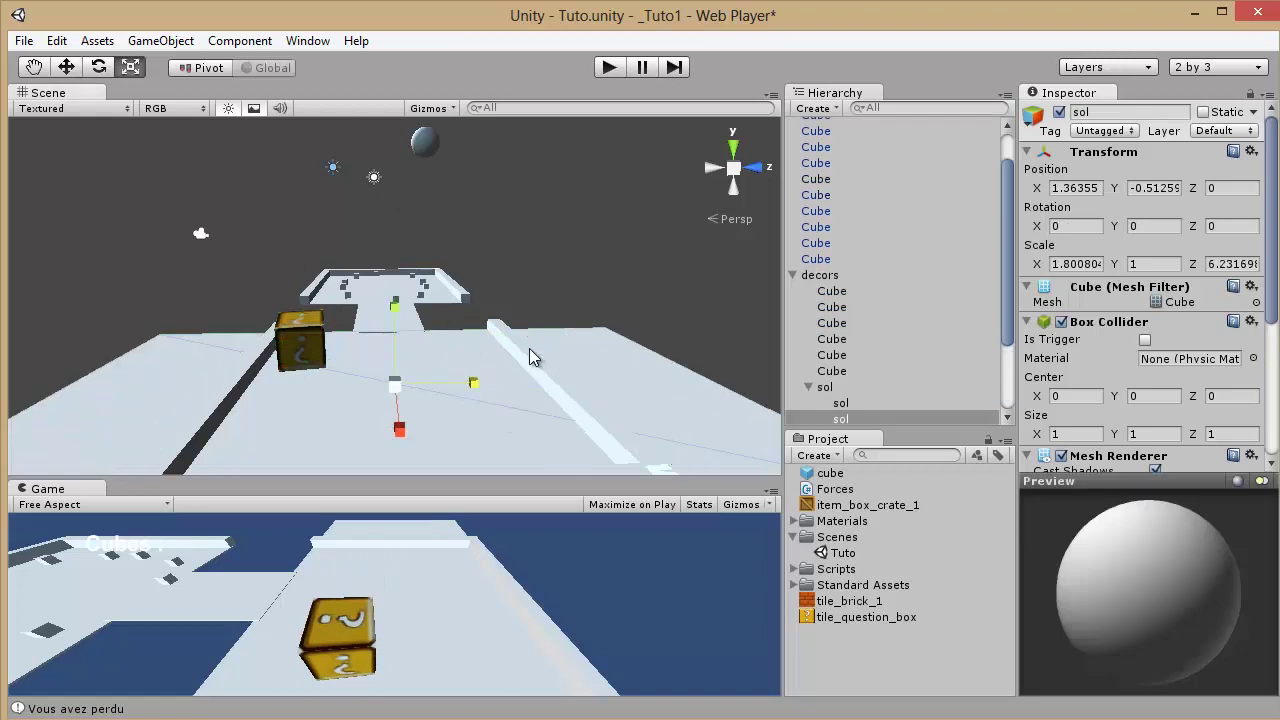
click(66, 67)
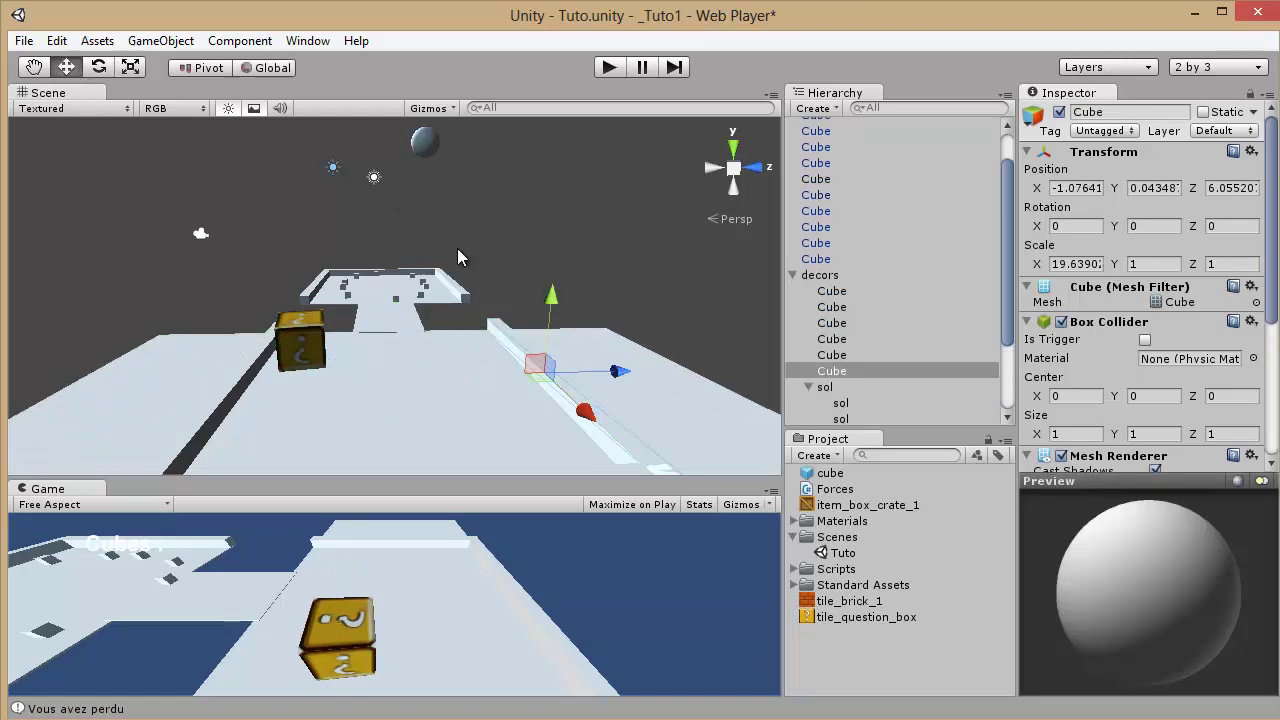
drag(625, 371, 766, 369)
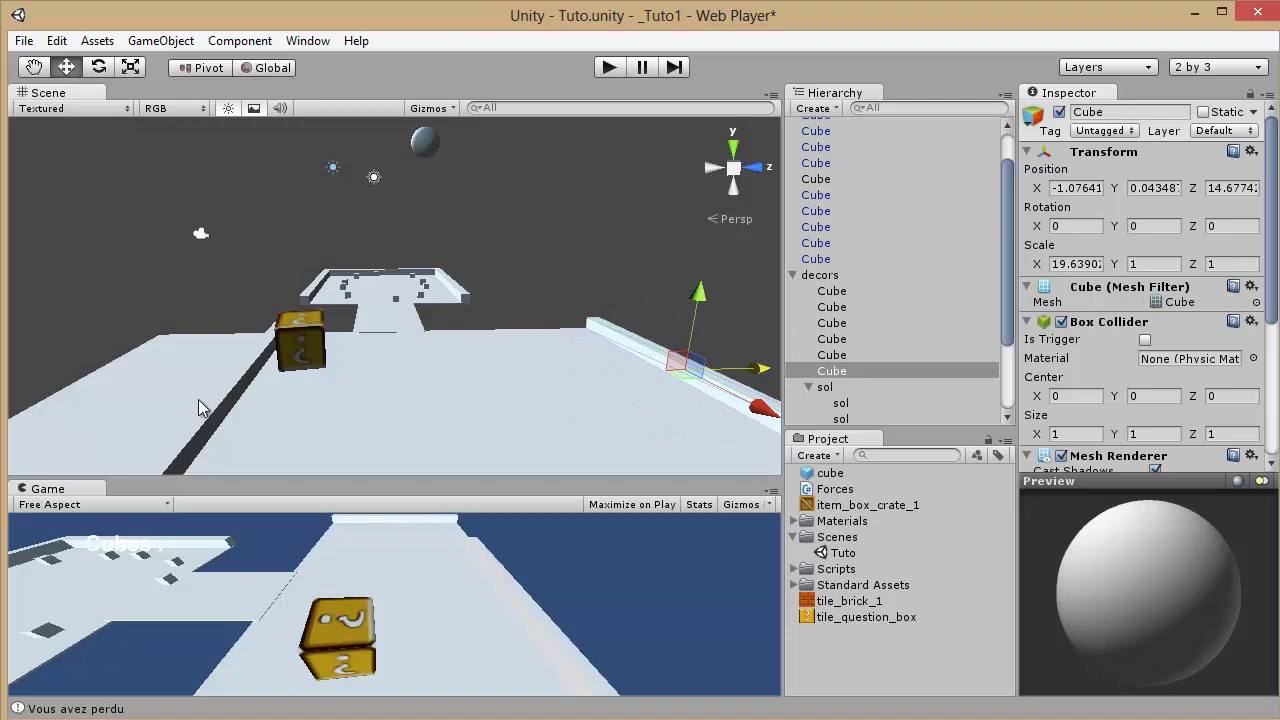
click(230, 400)
drag(310, 380, 150, 374)
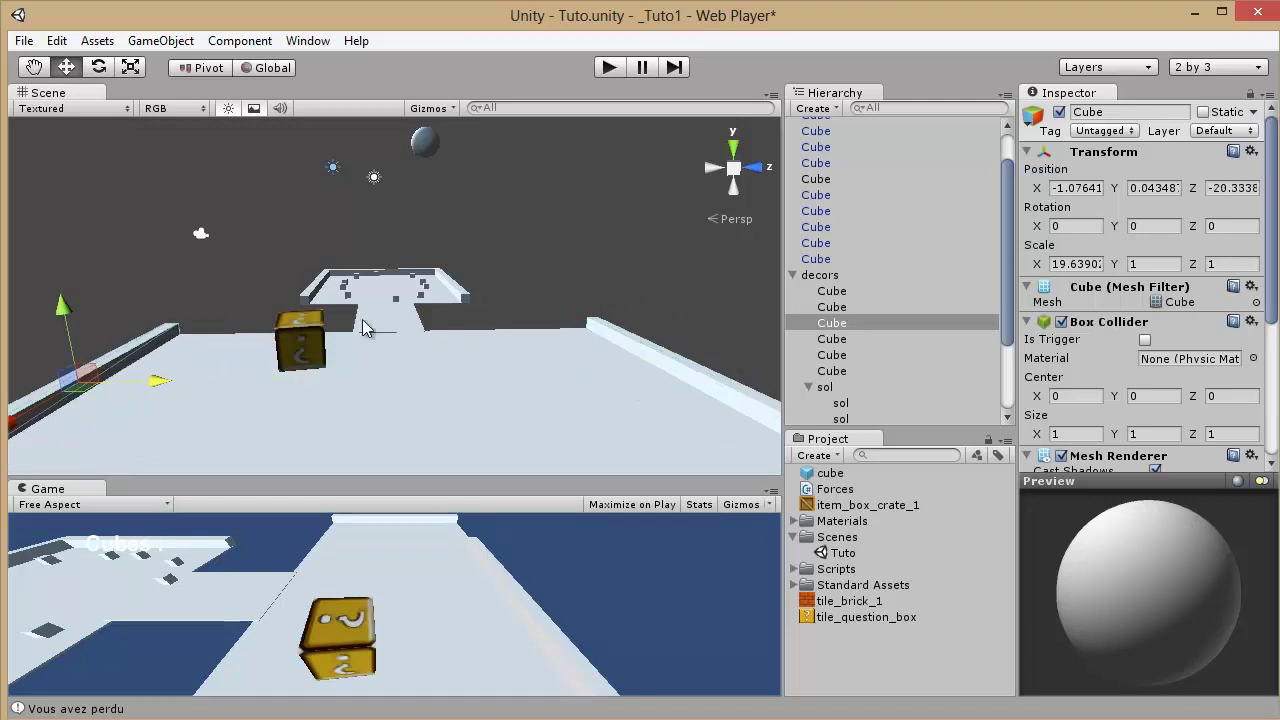
Move the question-mark cube to about 0.39 on X and -8.06 on Z, and test-run the game.
click(329, 336)
click(305, 338)
drag(281, 371, 267, 390)
drag(375, 366, 286, 360)
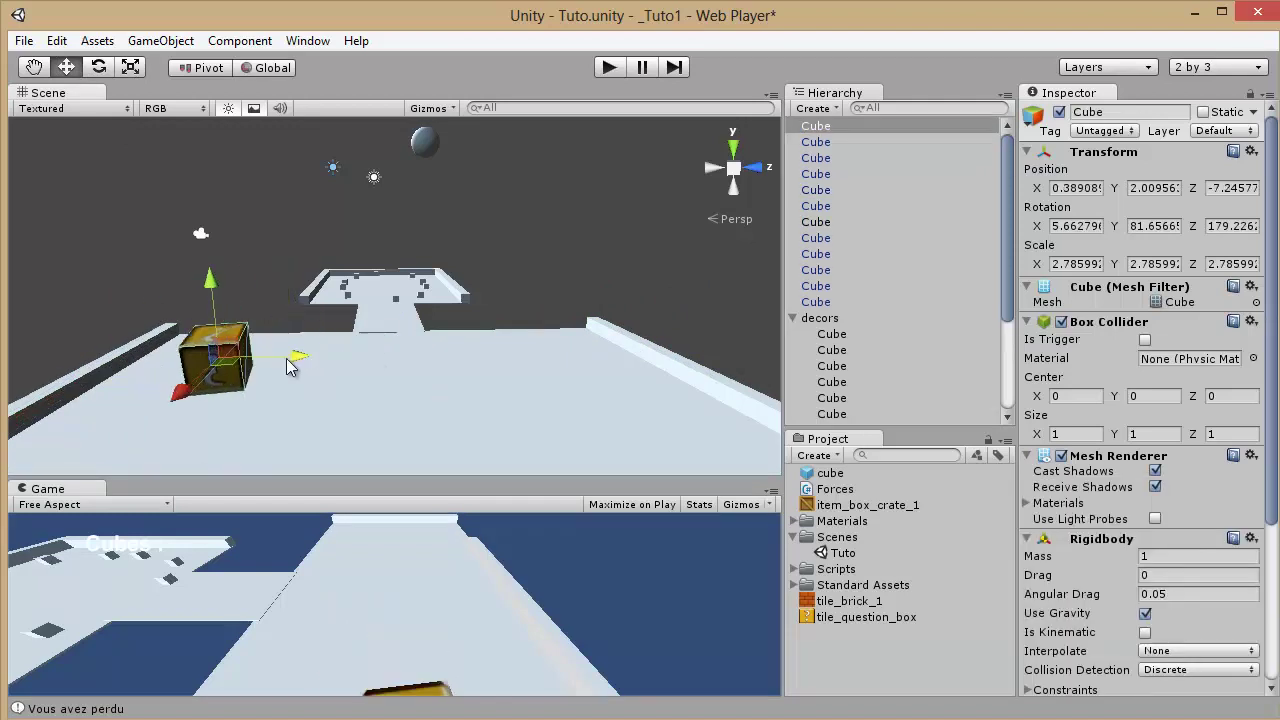
click(608, 67)
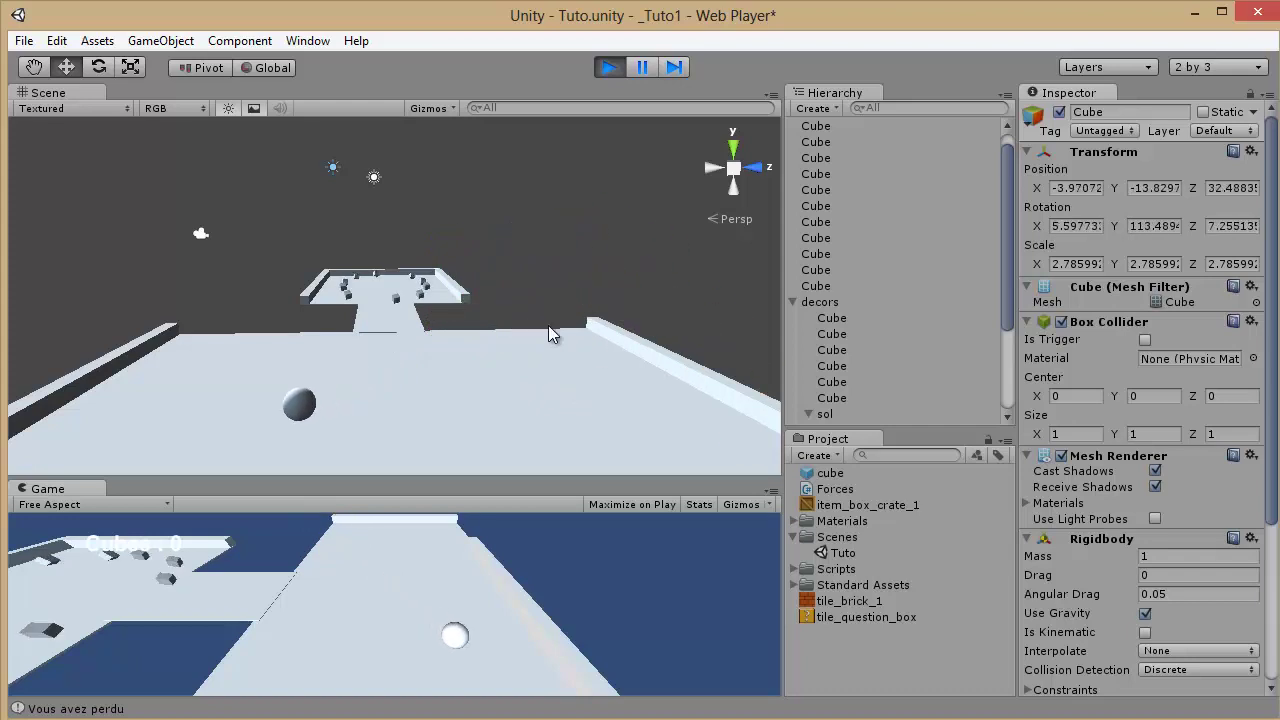
click(609, 68)
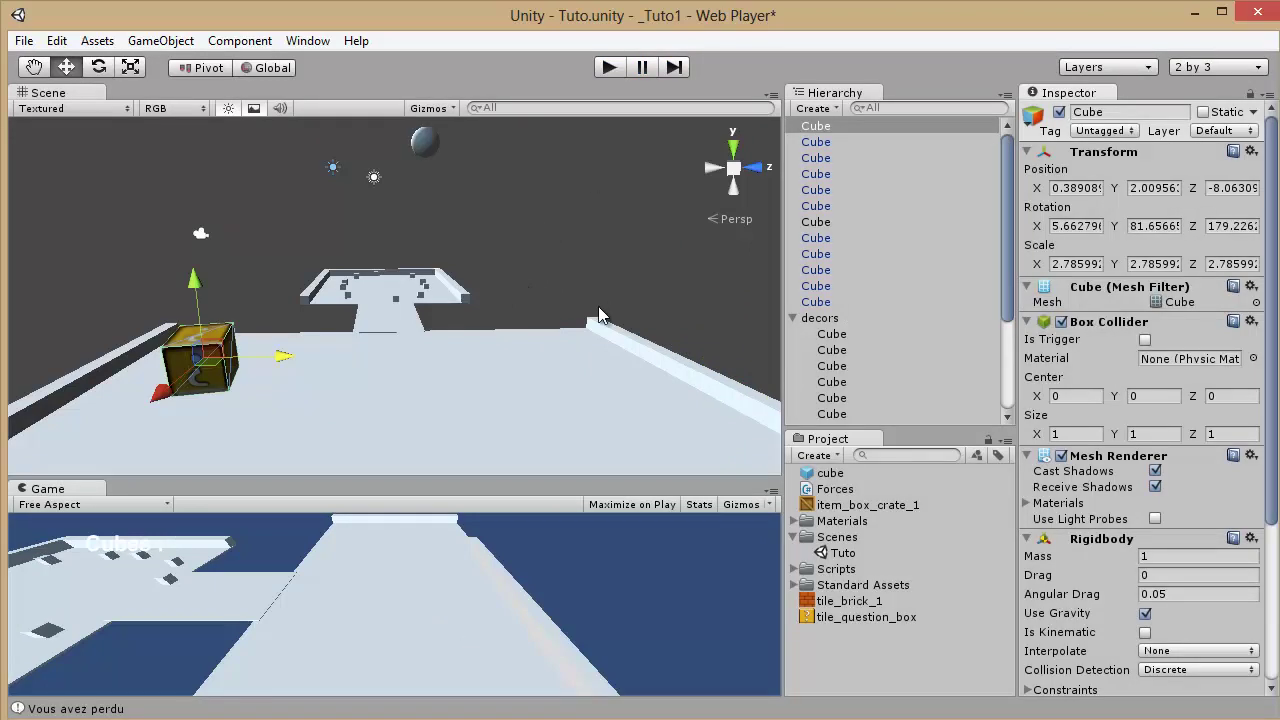
Remove the Rigidbody component from the question-mark cube.
alt+drag(489, 330, 689, 283)
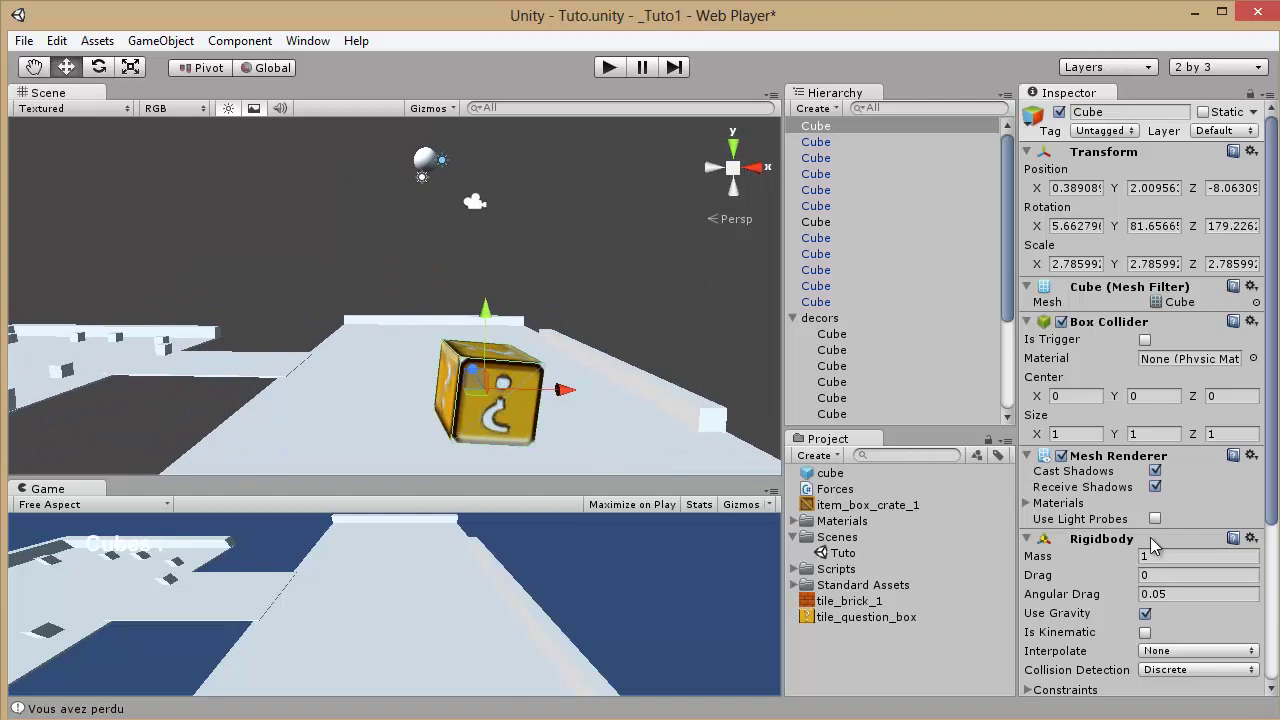
right_click(1117, 541)
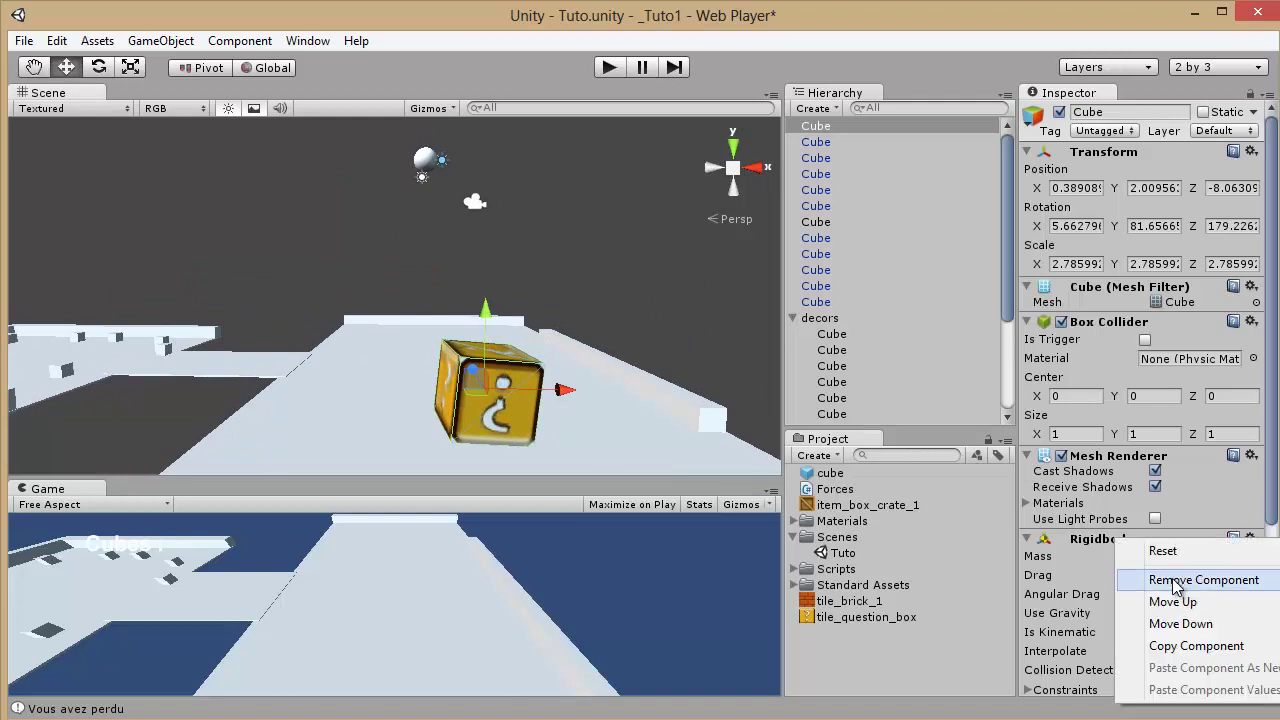
click(1176, 582)
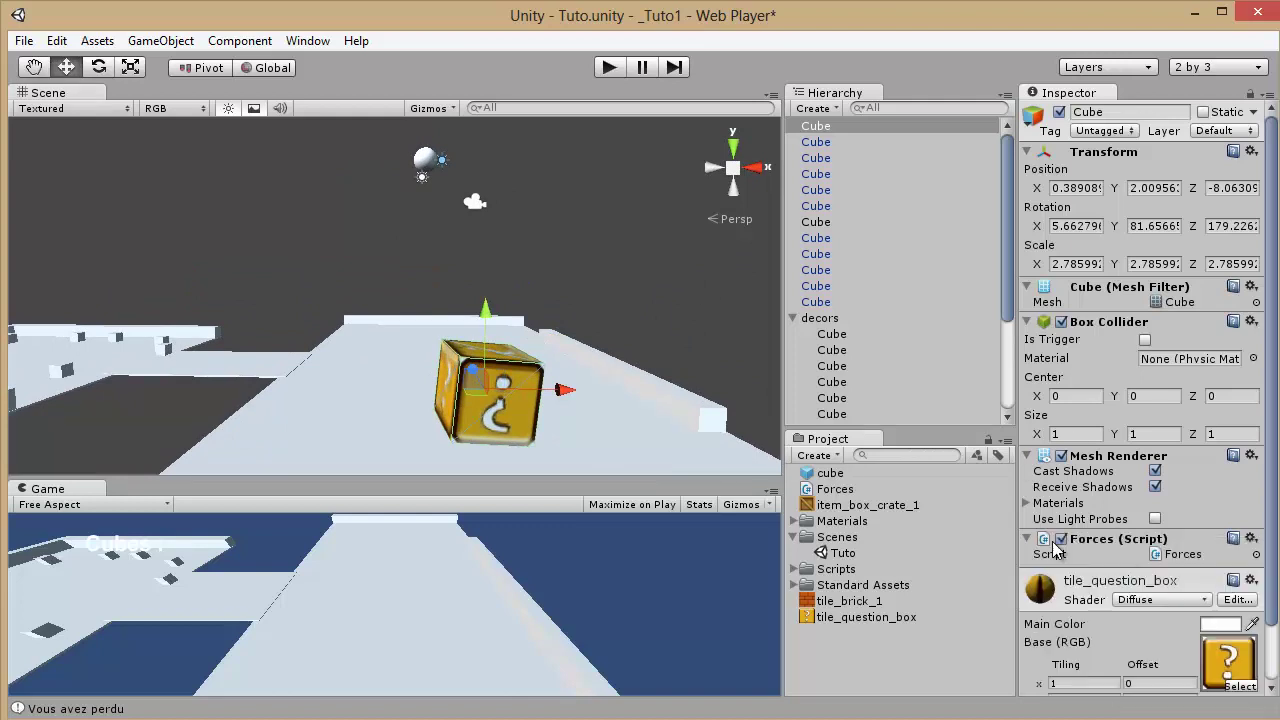
Run the game without the cube's Rigidbody, examine the Console messages, and stop the game.
click(605, 72)
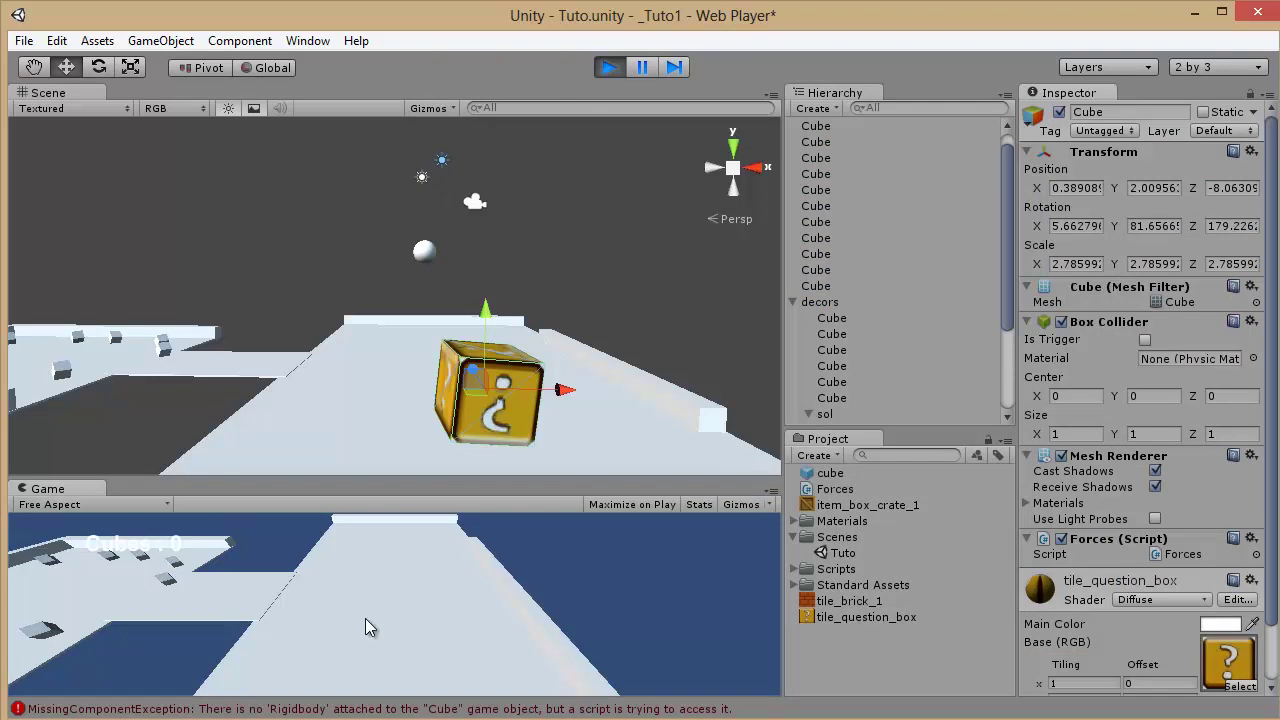
click(330, 709)
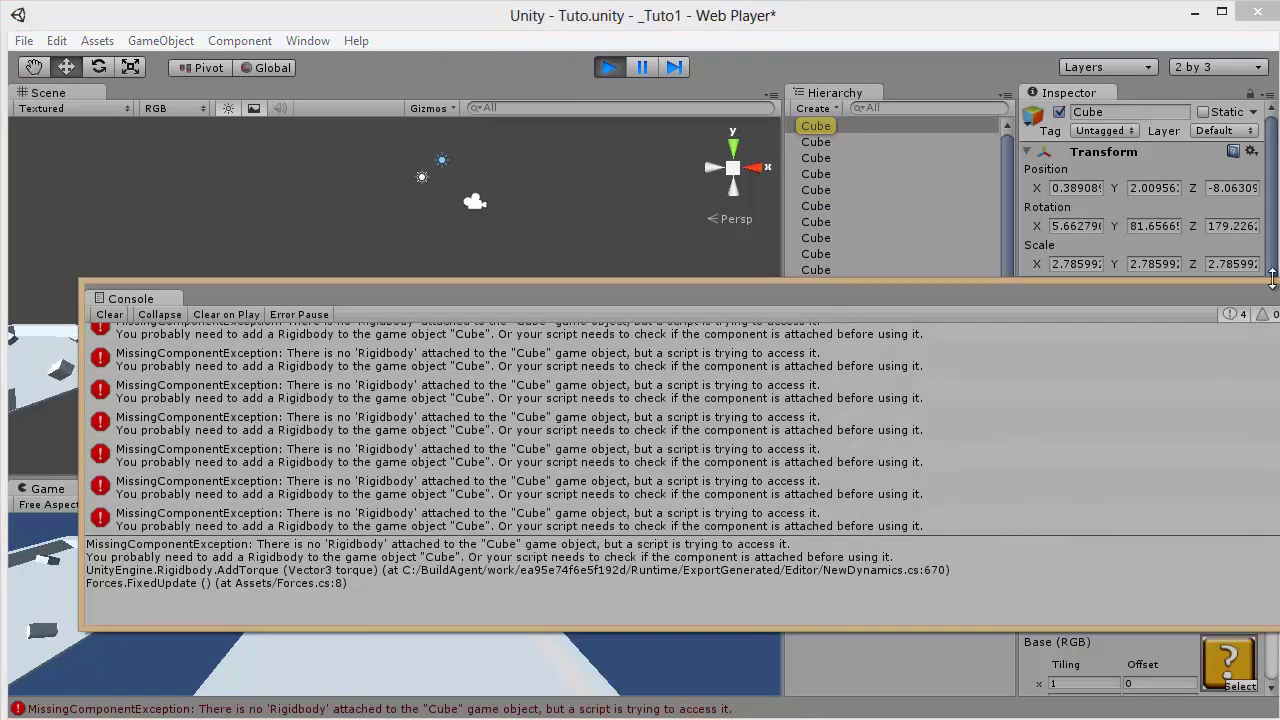
click(766, 228)
click(616, 68)
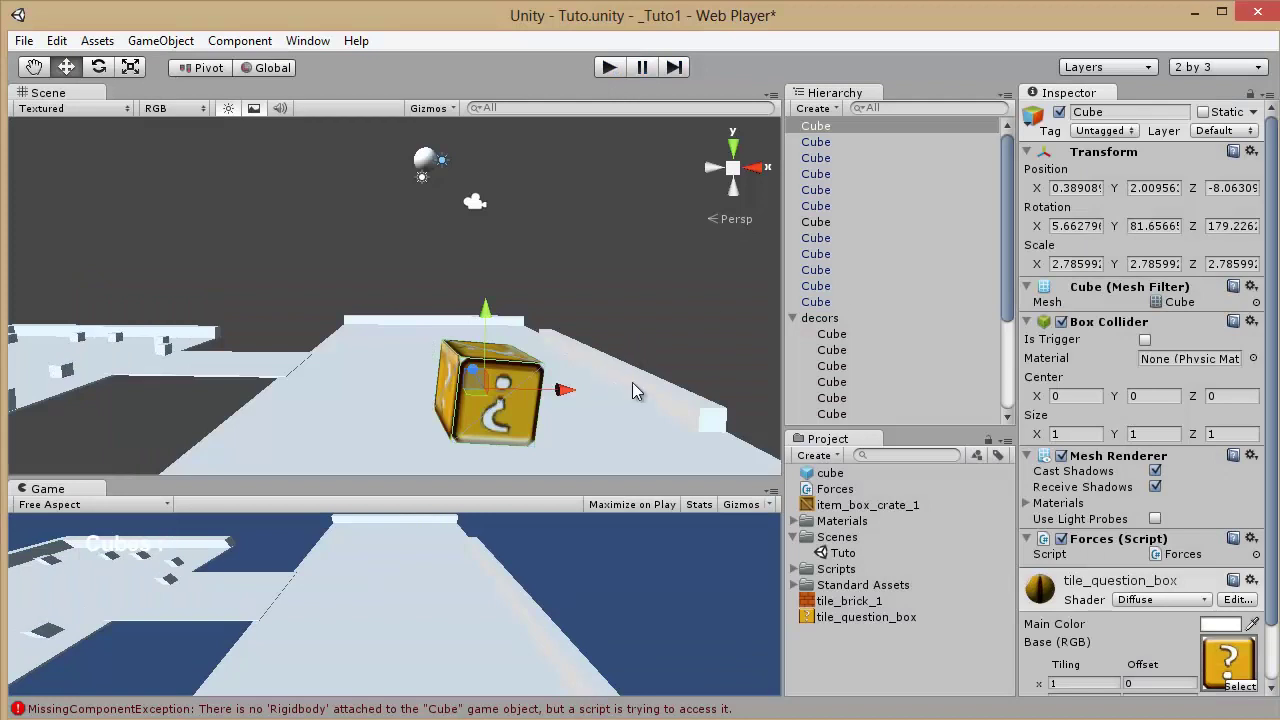
alt+drag(688, 343, 674, 346)
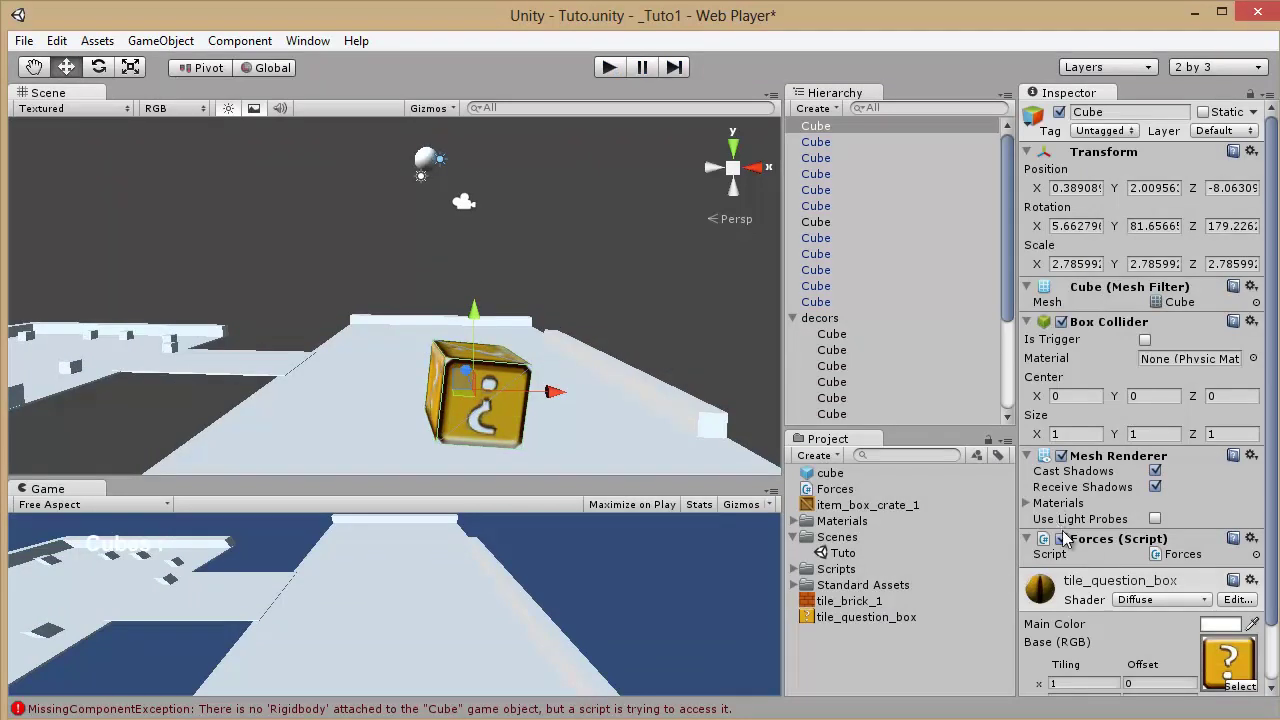
Disable the question-mark cube's Forces script and move the cube to about 2.75 on Y and -3.50 on Z.
click(1061, 539)
alt+drag(720, 413, 397, 353)
drag(317, 294, 319, 274)
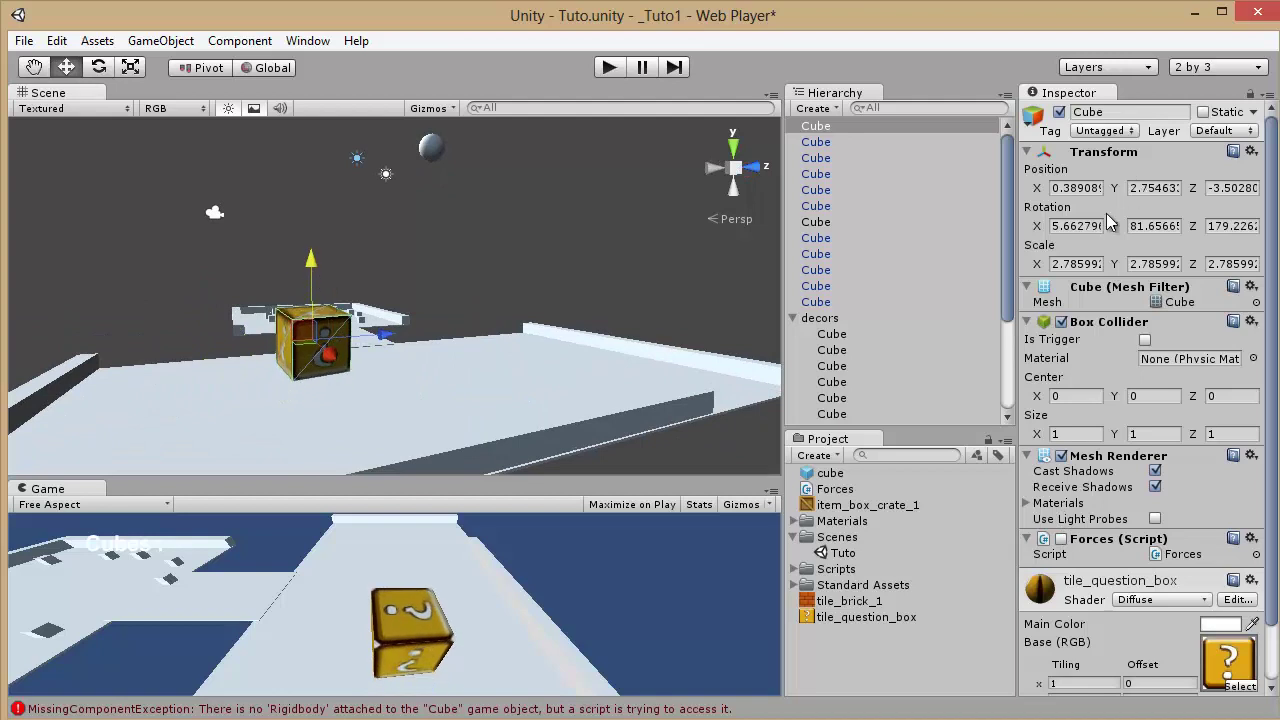
Reset the question-mark cube's rotation to 0 on all three axes and raise it to about 5.66 on Y.
click(1075, 226)
text(0)
key(Tab)
text(0)
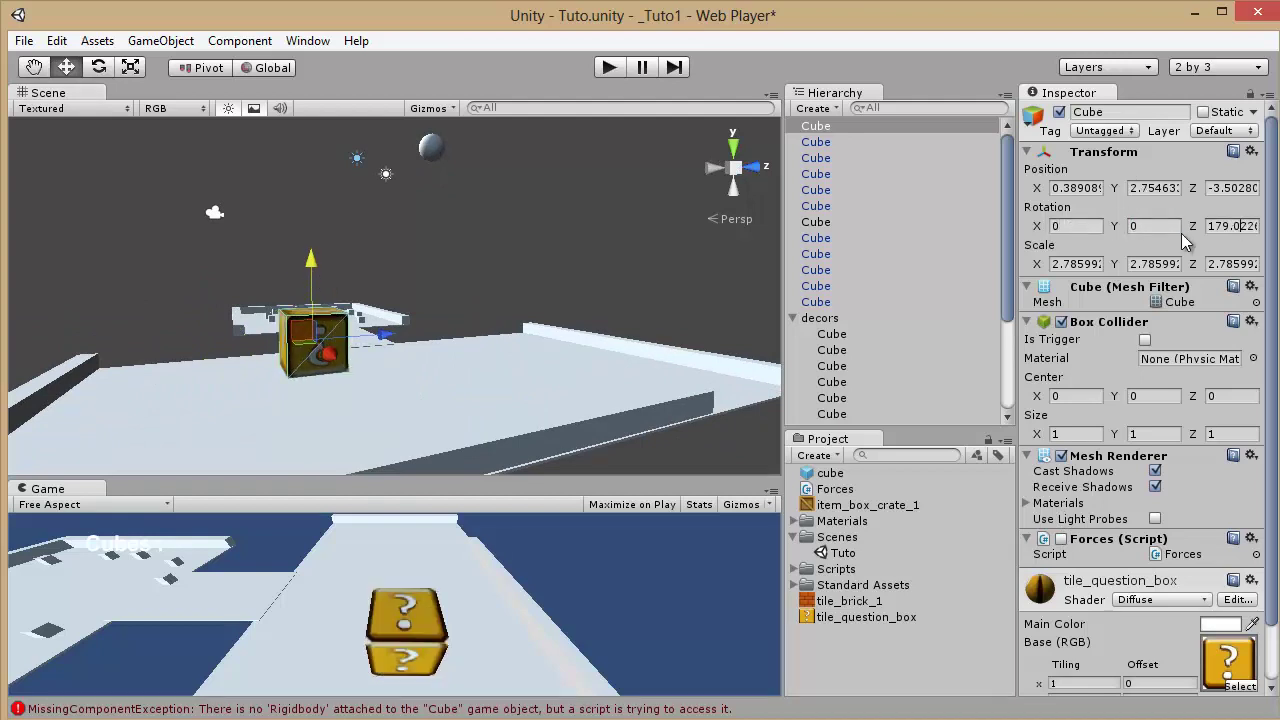
click(1237, 226)
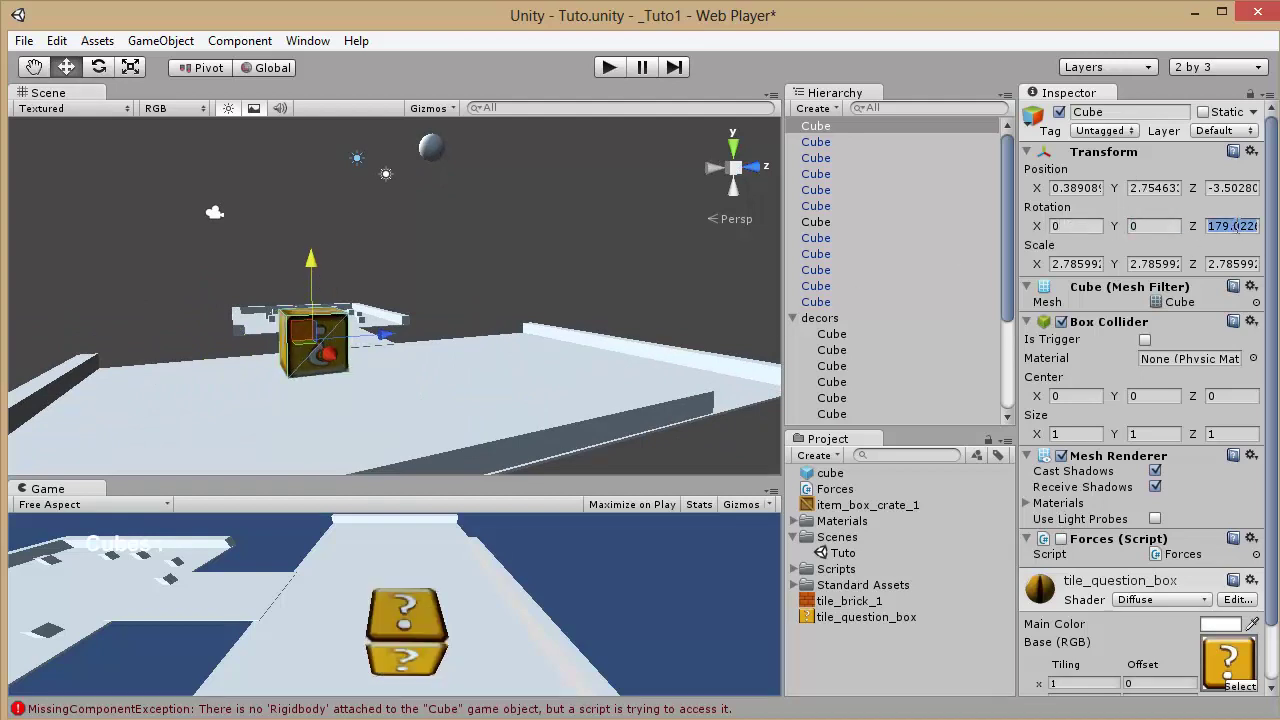
text(0)
alt+drag(206, 319, 366, 216)
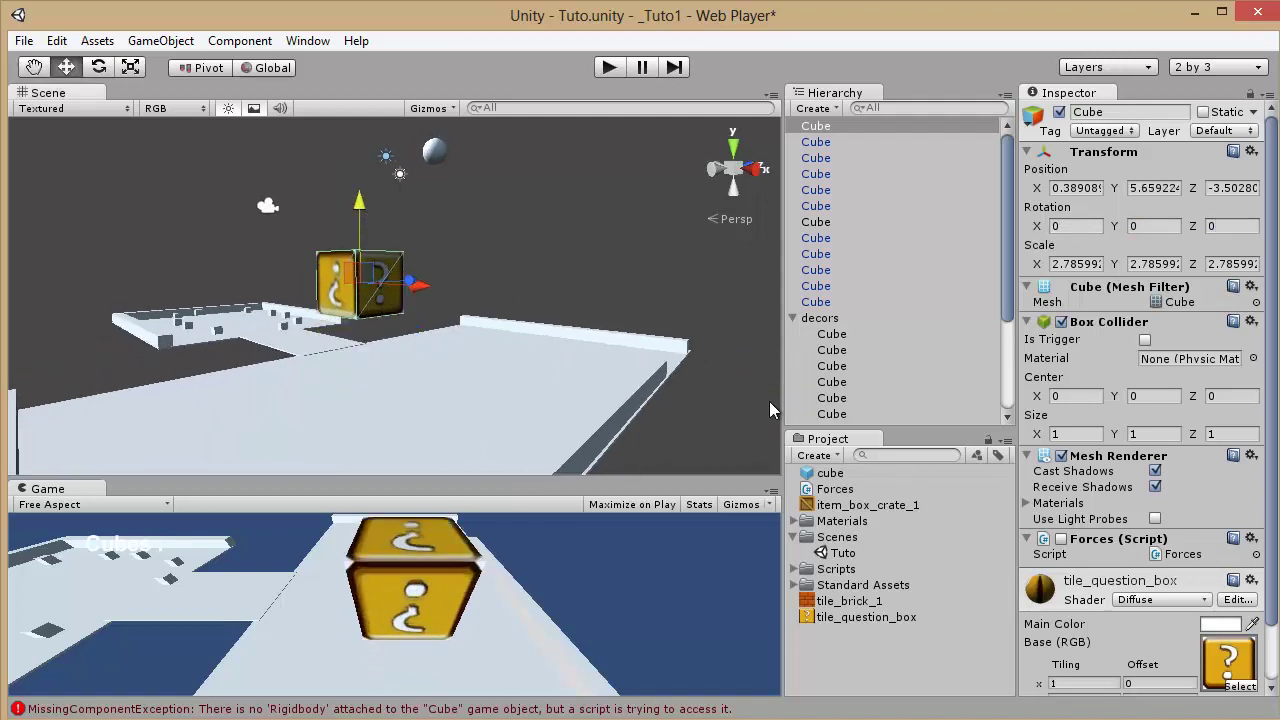
Create a Physic Material asset named "rebond" in the project.
click(843, 628)
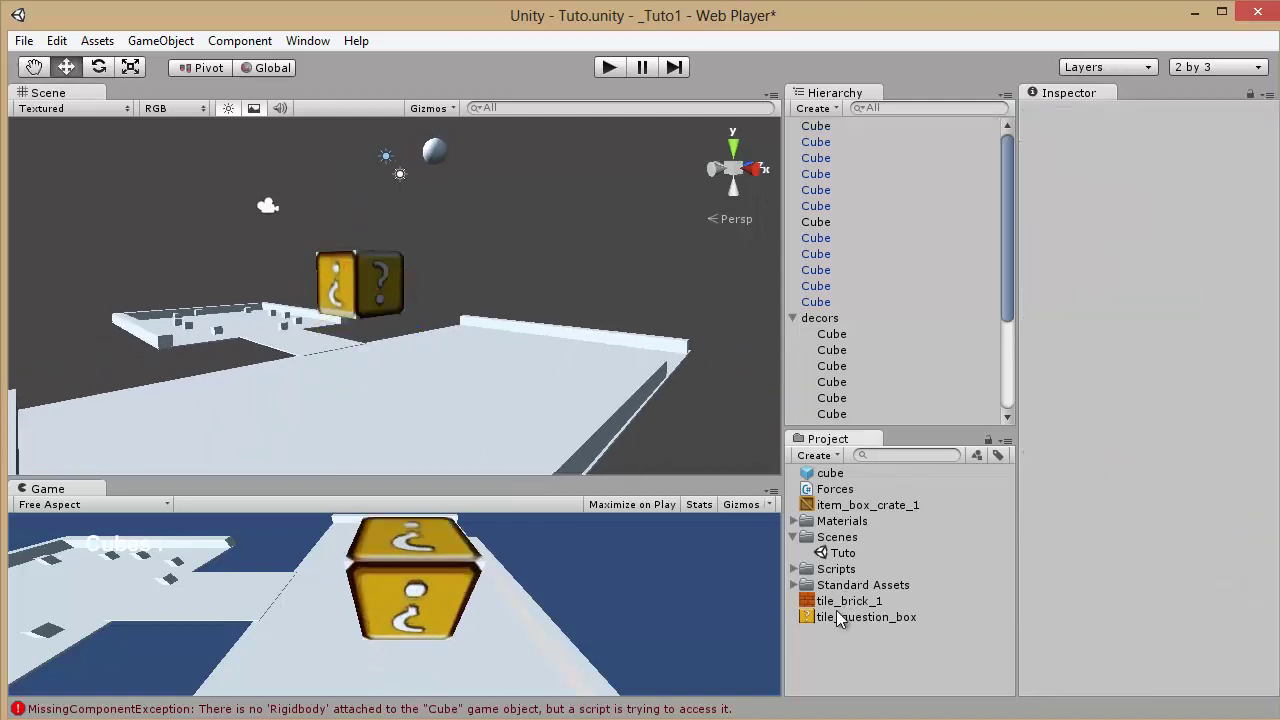
click(816, 455)
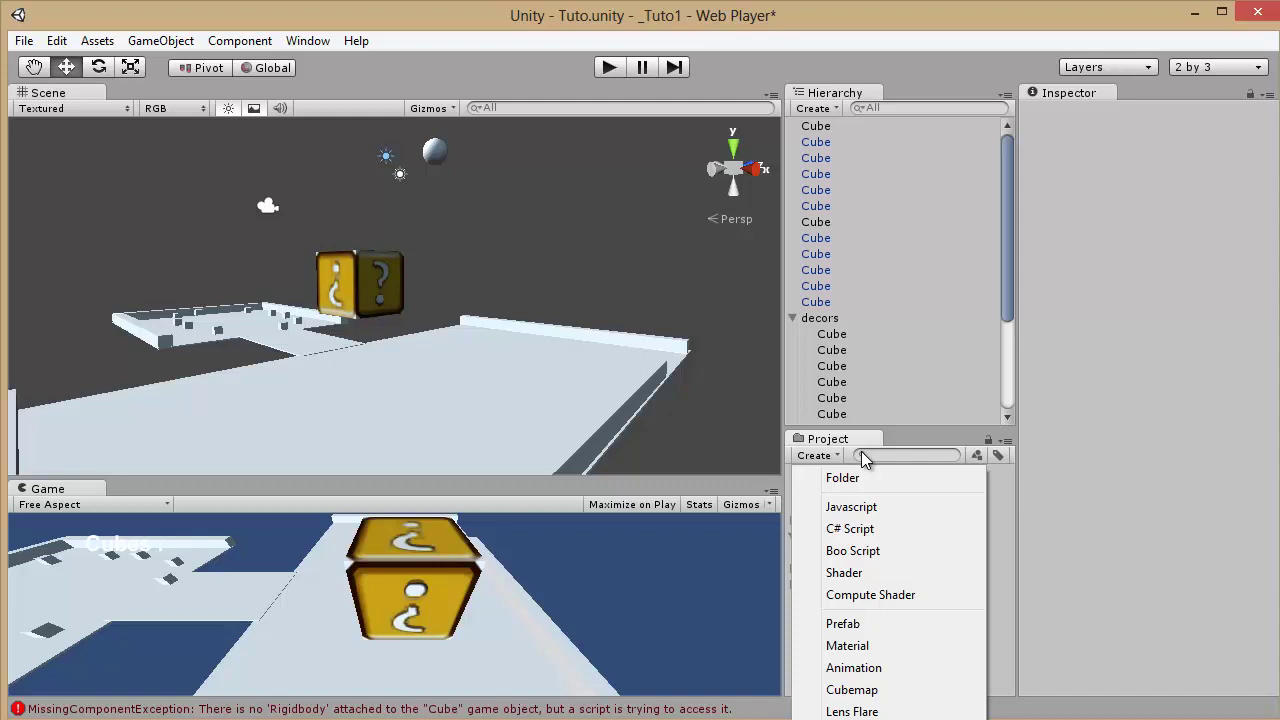
click(915, 432)
drag(918, 430, 938, 256)
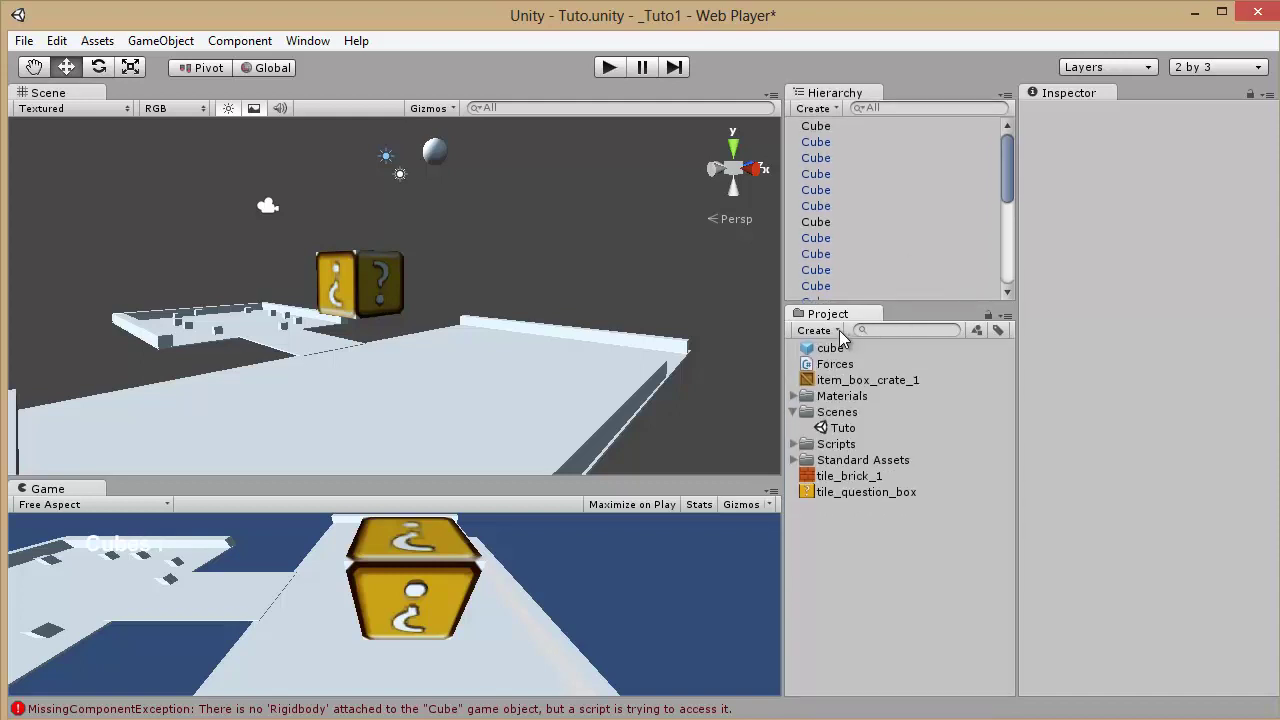
click(838, 331)
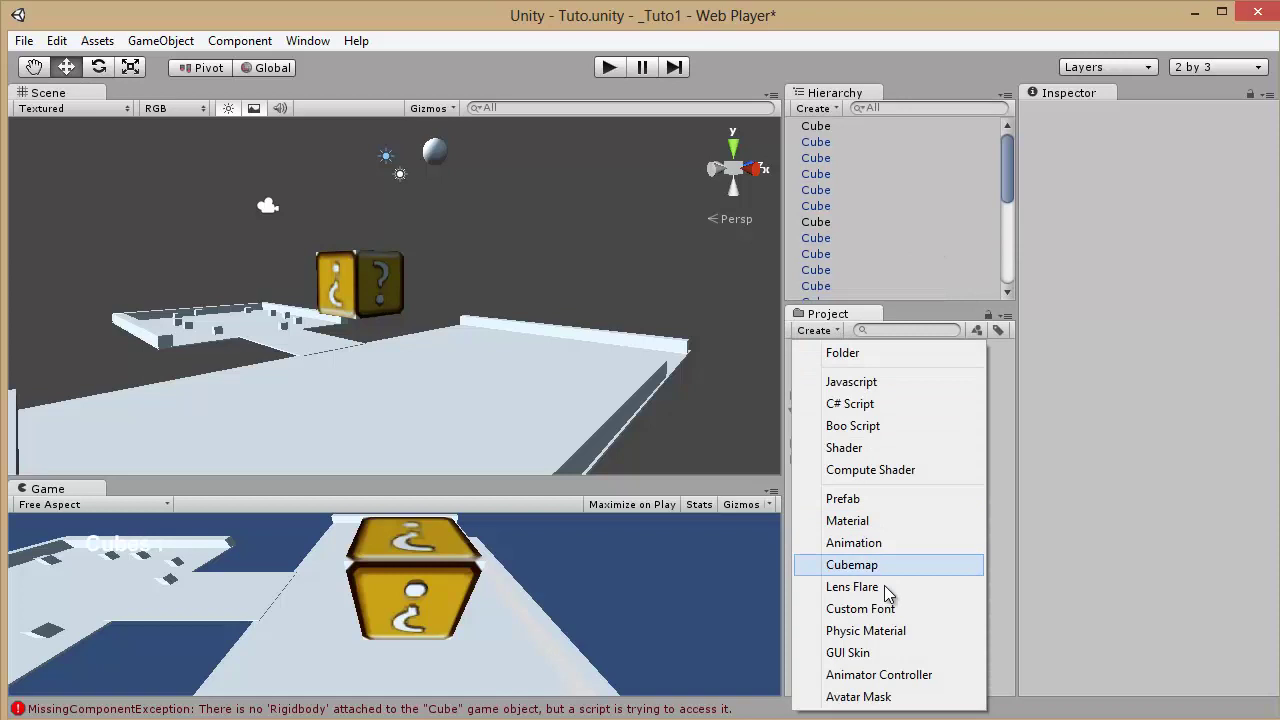
click(866, 631)
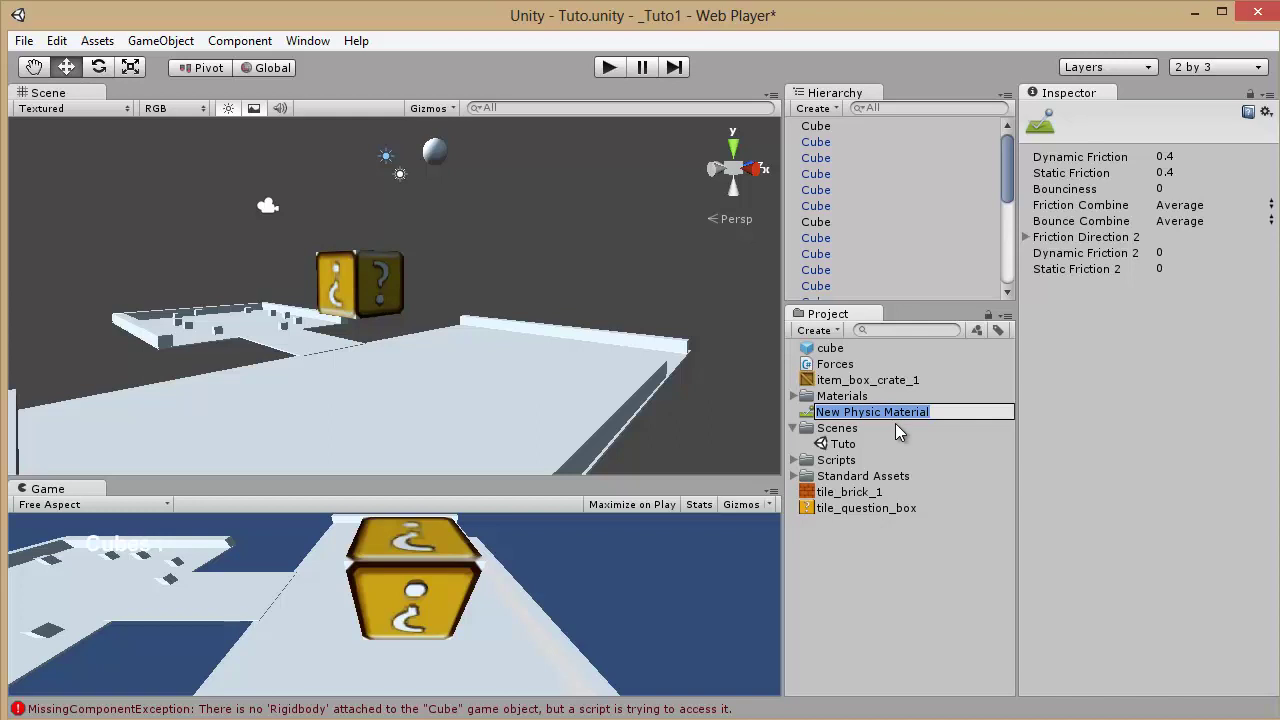
text(rebond)
key(Return)
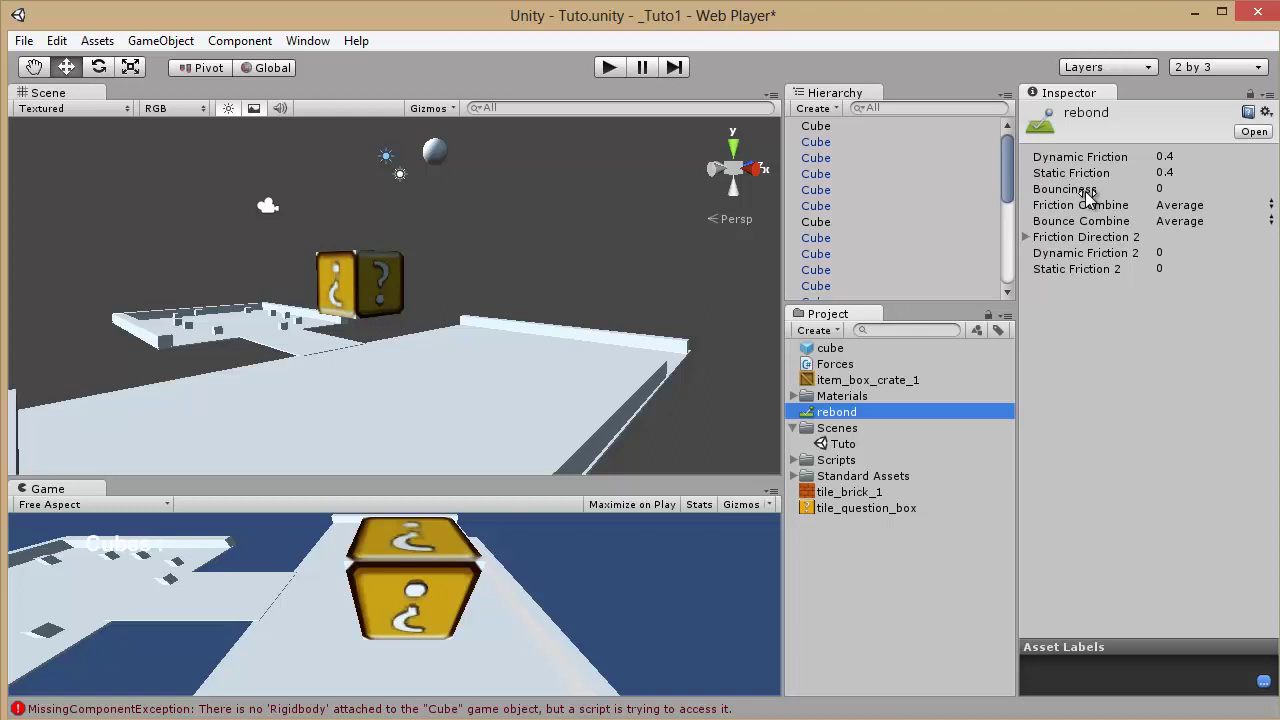
Set the rebond material's Bounciness to 1.
click(1160, 189)
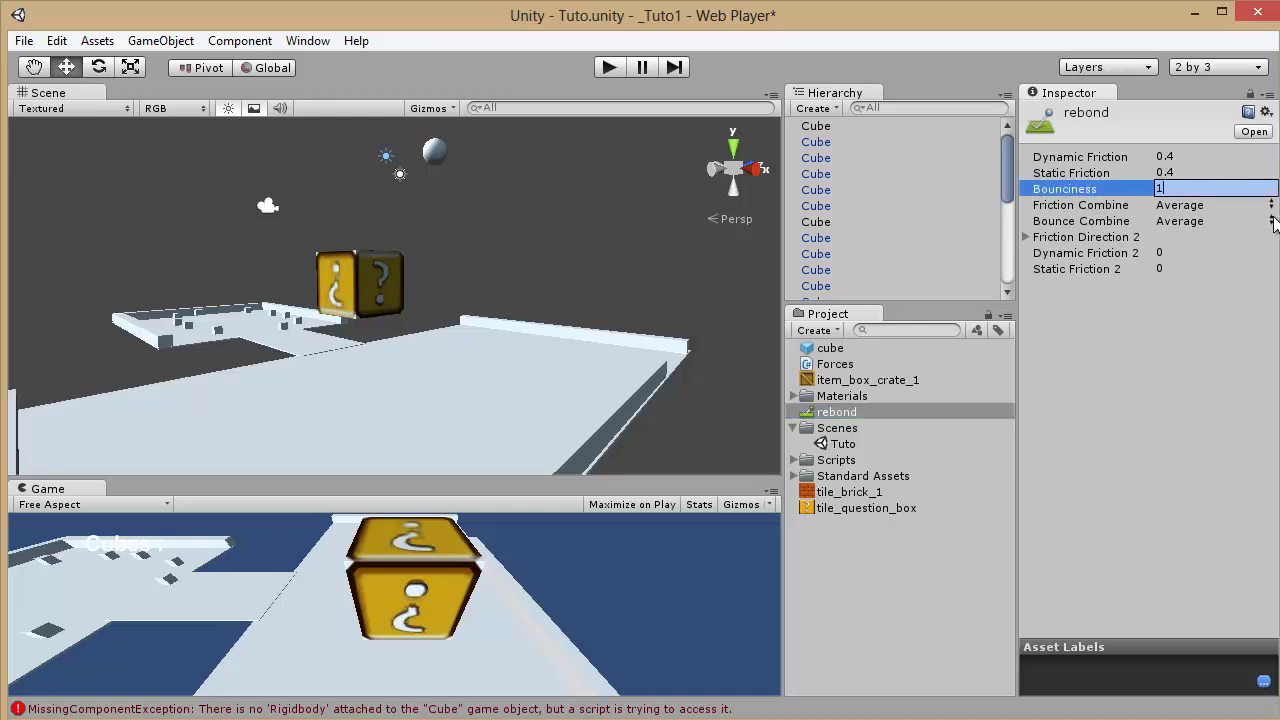
text(1)
click(838, 418)
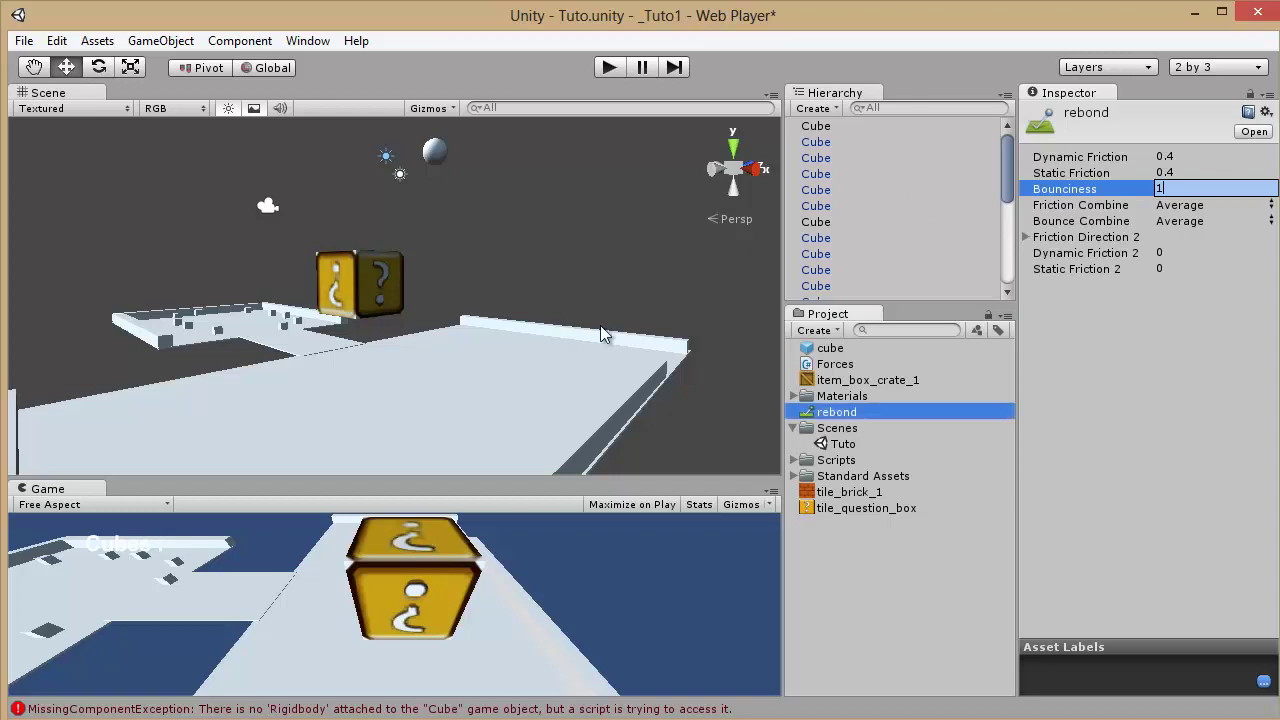
Assign the rebond material to the question-mark cube's Box Collider and briefly test-run the game.
click(365, 289)
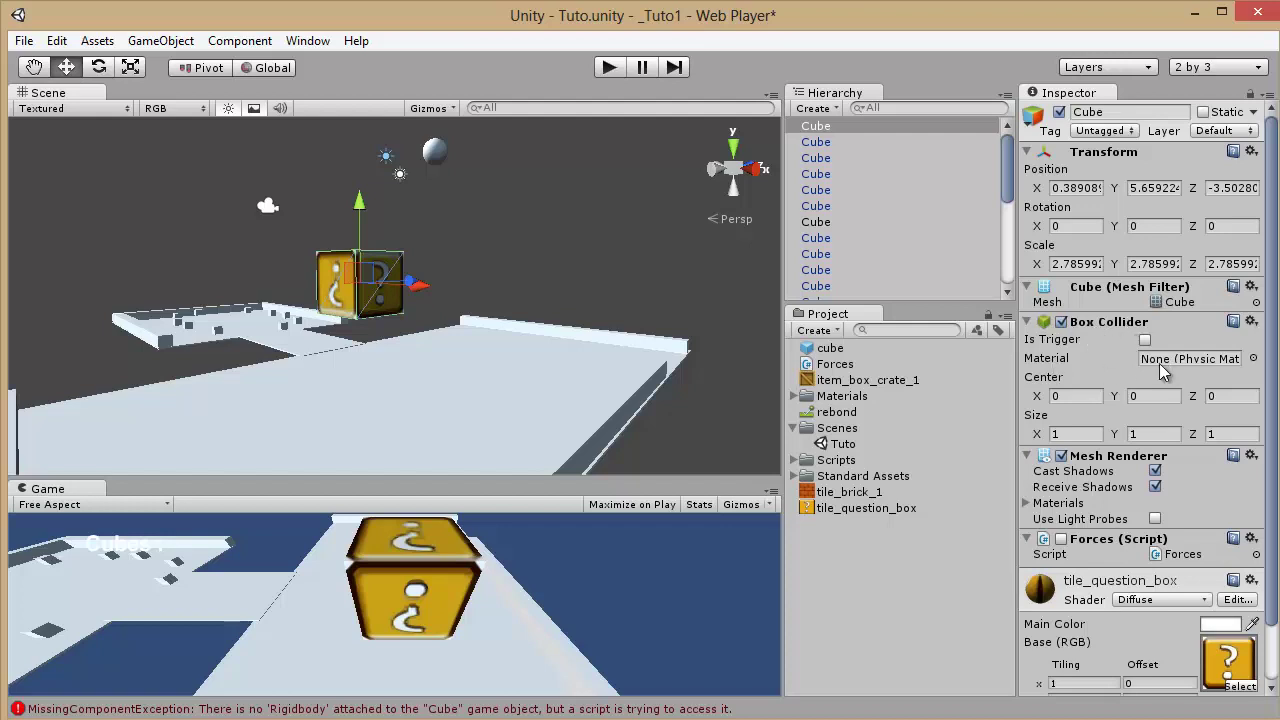
drag(823, 416, 1160, 365)
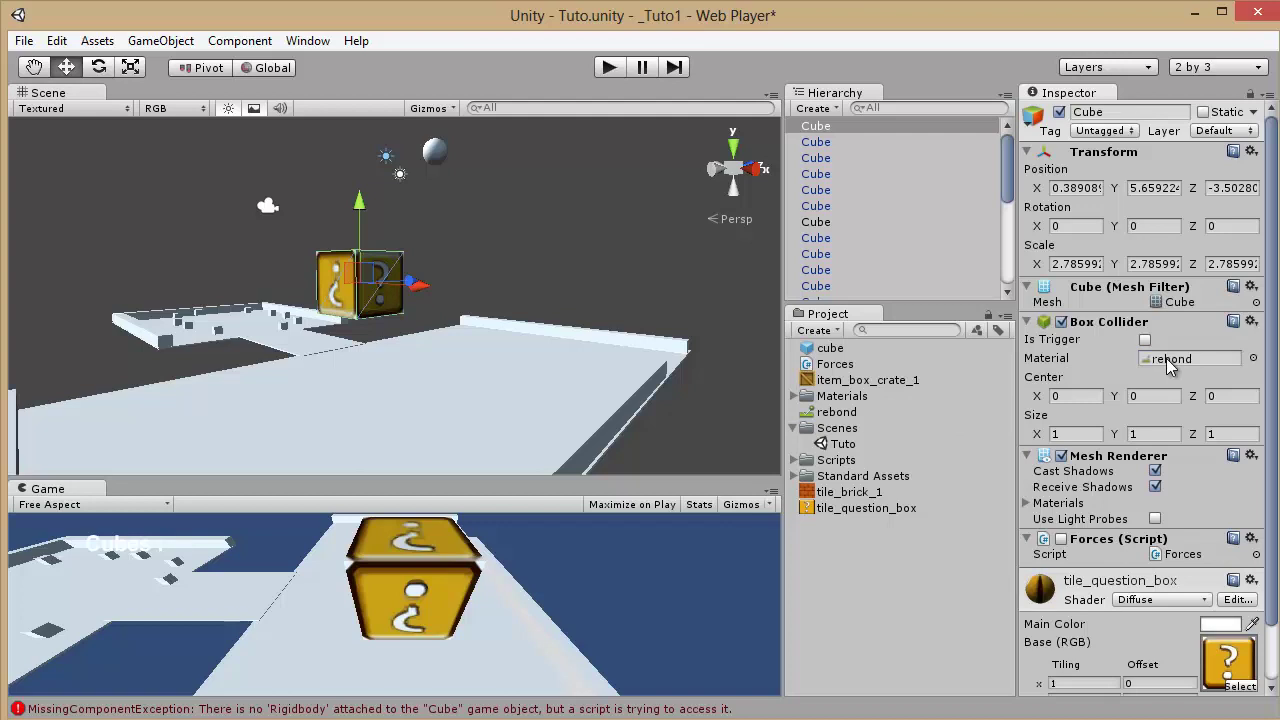
alt+drag(449, 306, 560, 280)
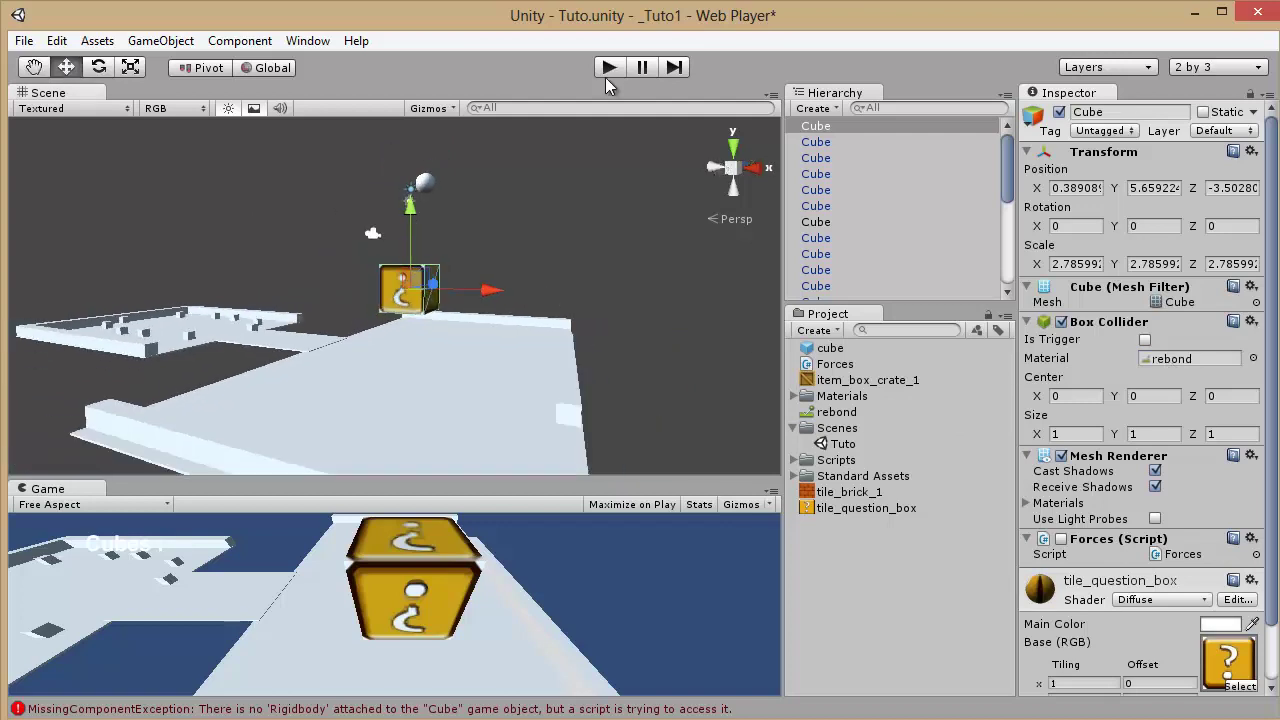
click(608, 68)
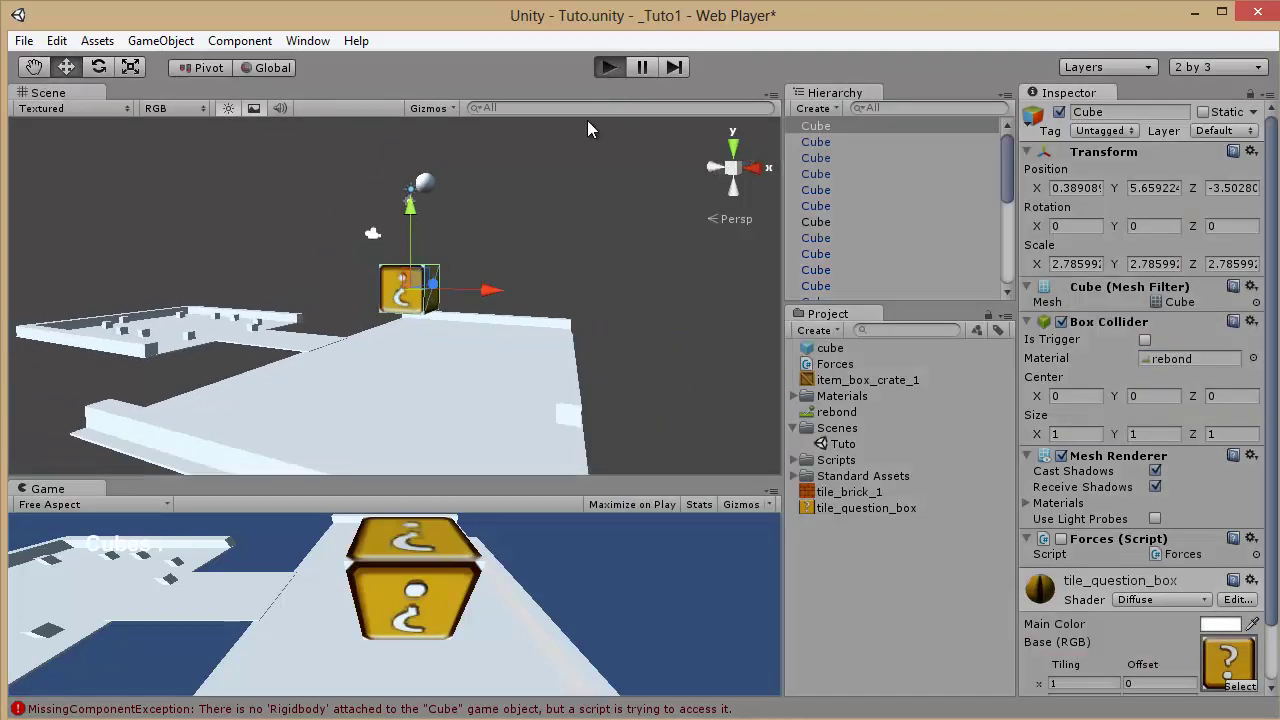
click(608, 68)
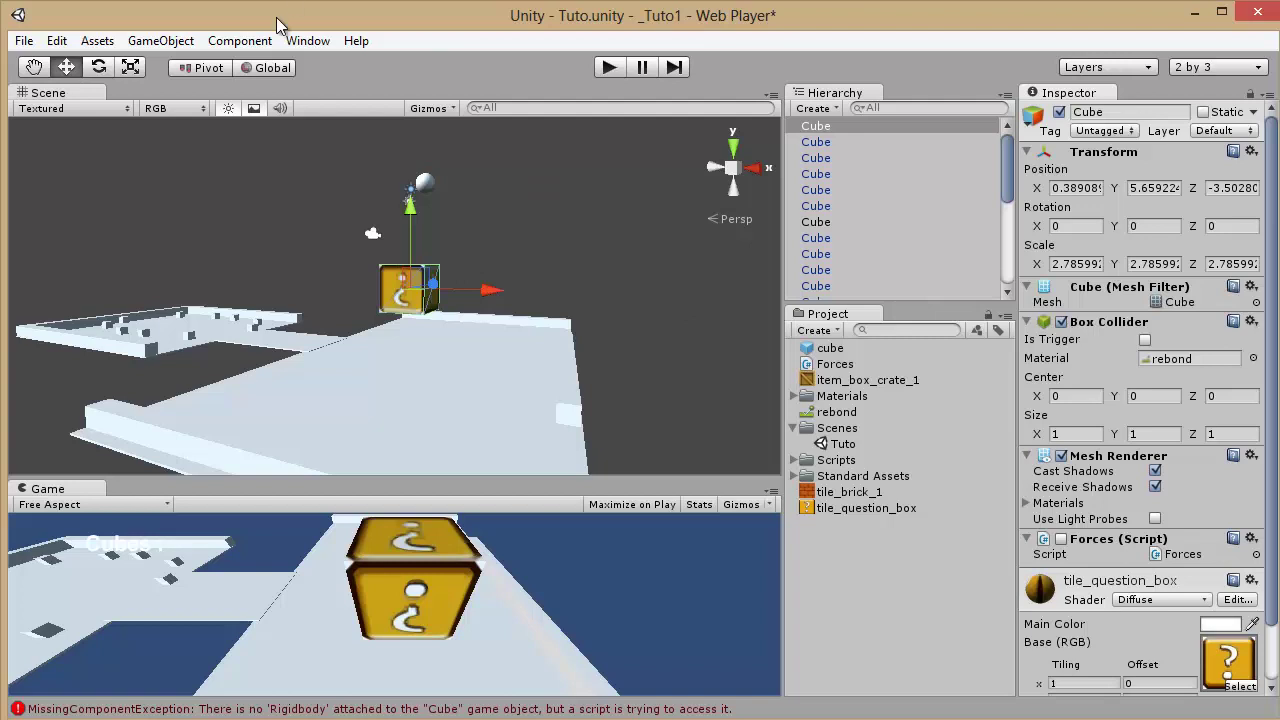
Add a Rigidbody to the question-mark cube, test-run its bounce, and stop the game.
click(244, 47)
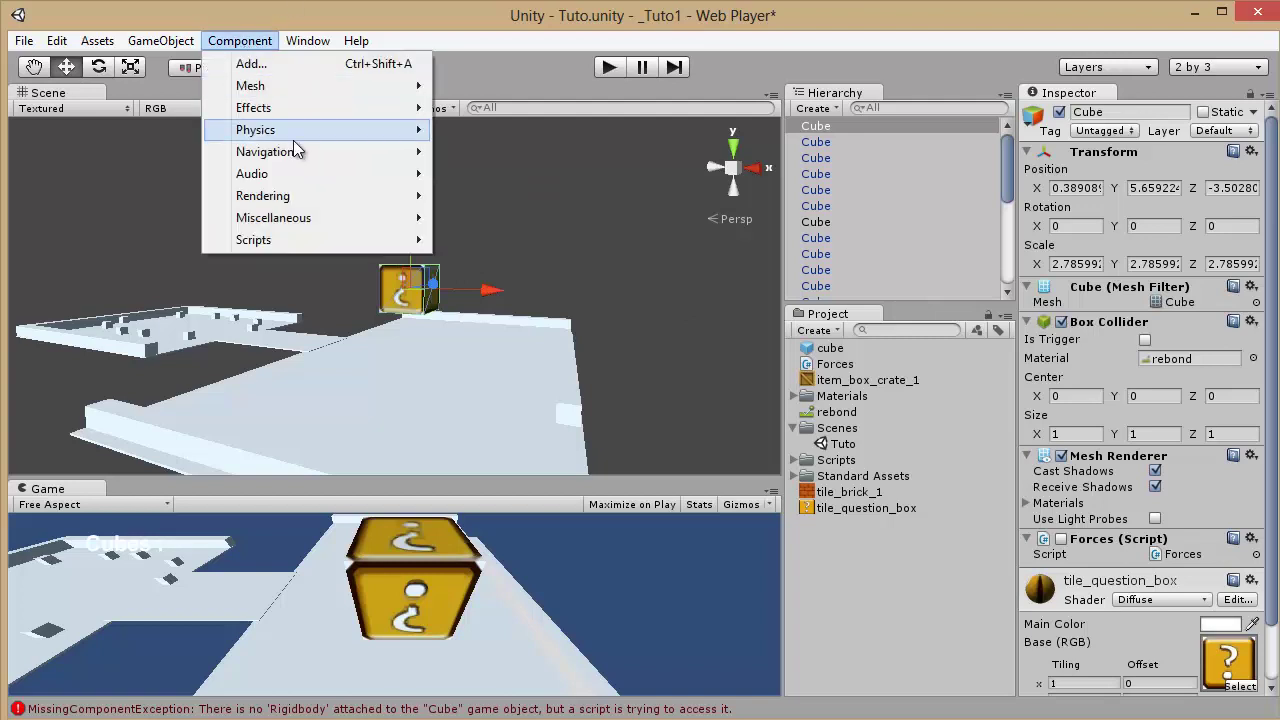
mouse_move(341, 139)
click(489, 131)
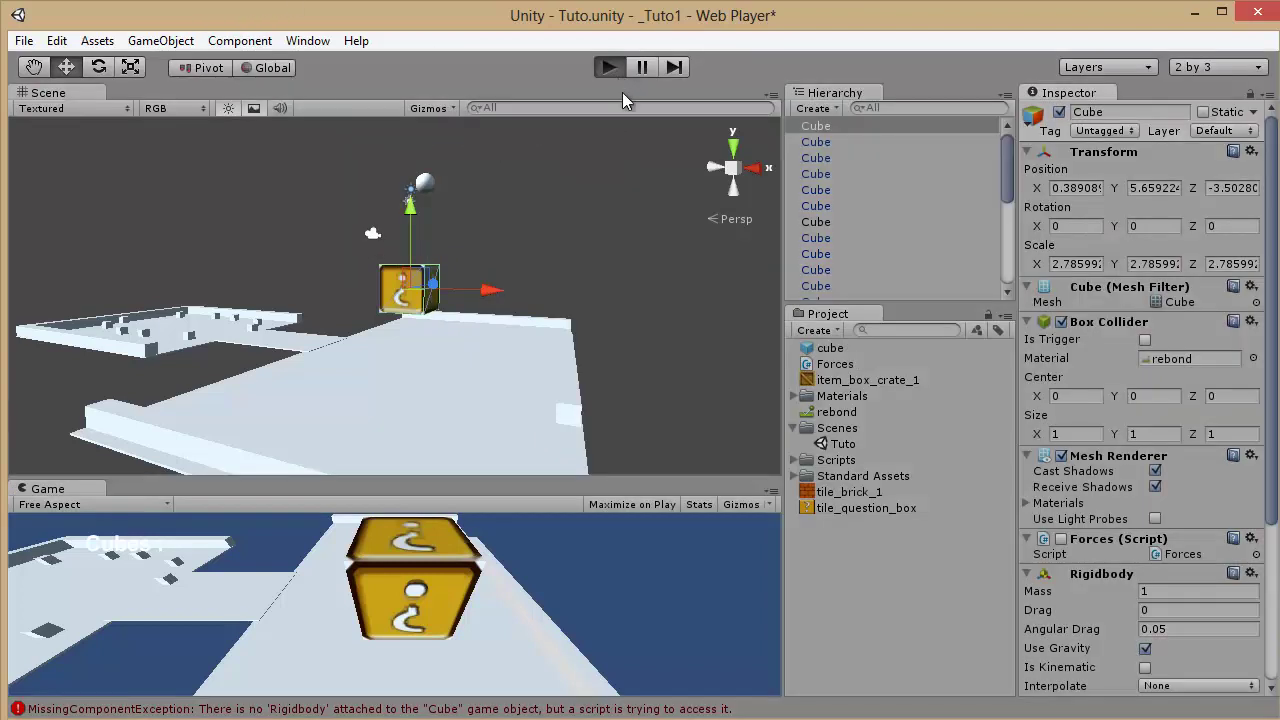
click(609, 67)
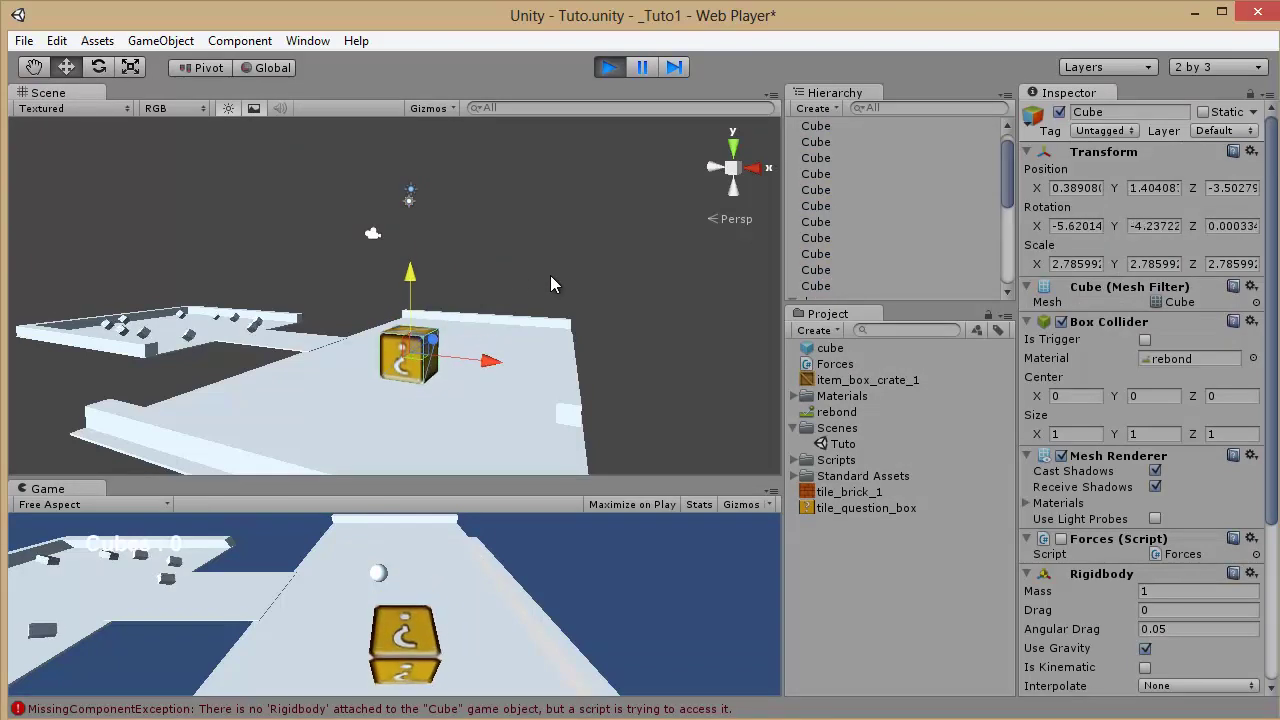
click(609, 67)
Try to set the rebond material's Bounciness to 3 and run the game.
click(830, 412)
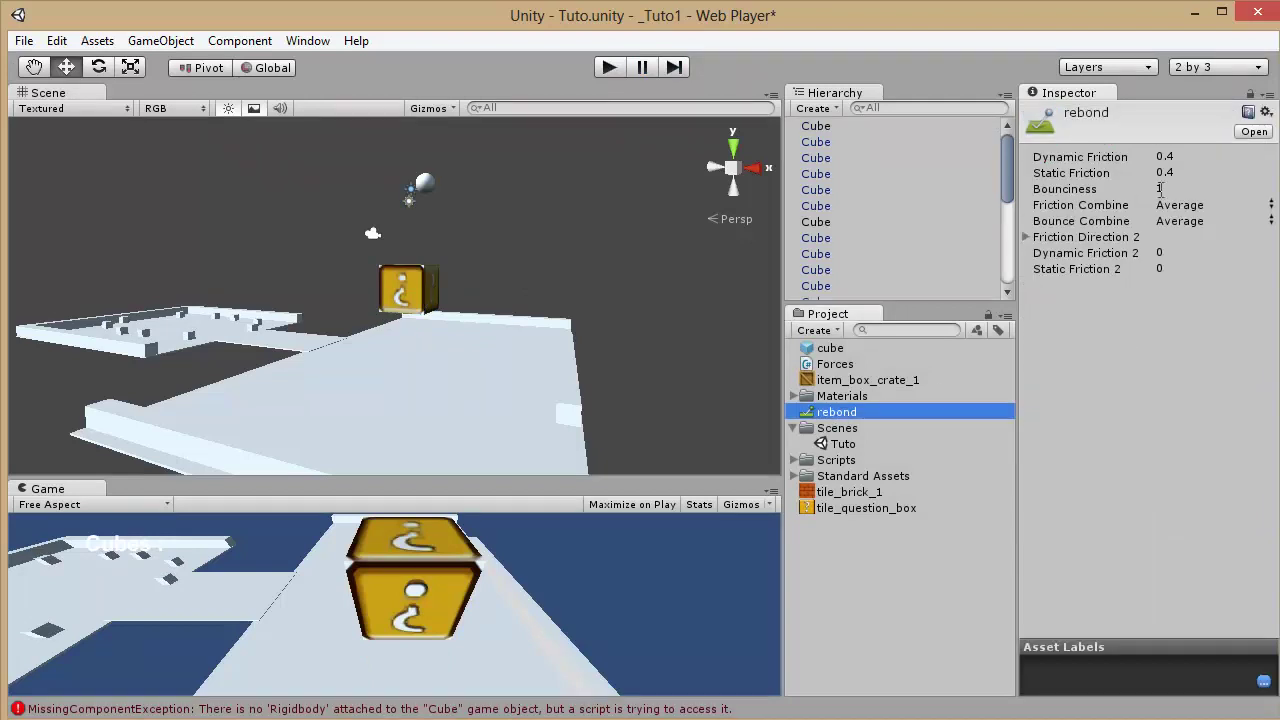
click(1175, 189)
text(1)
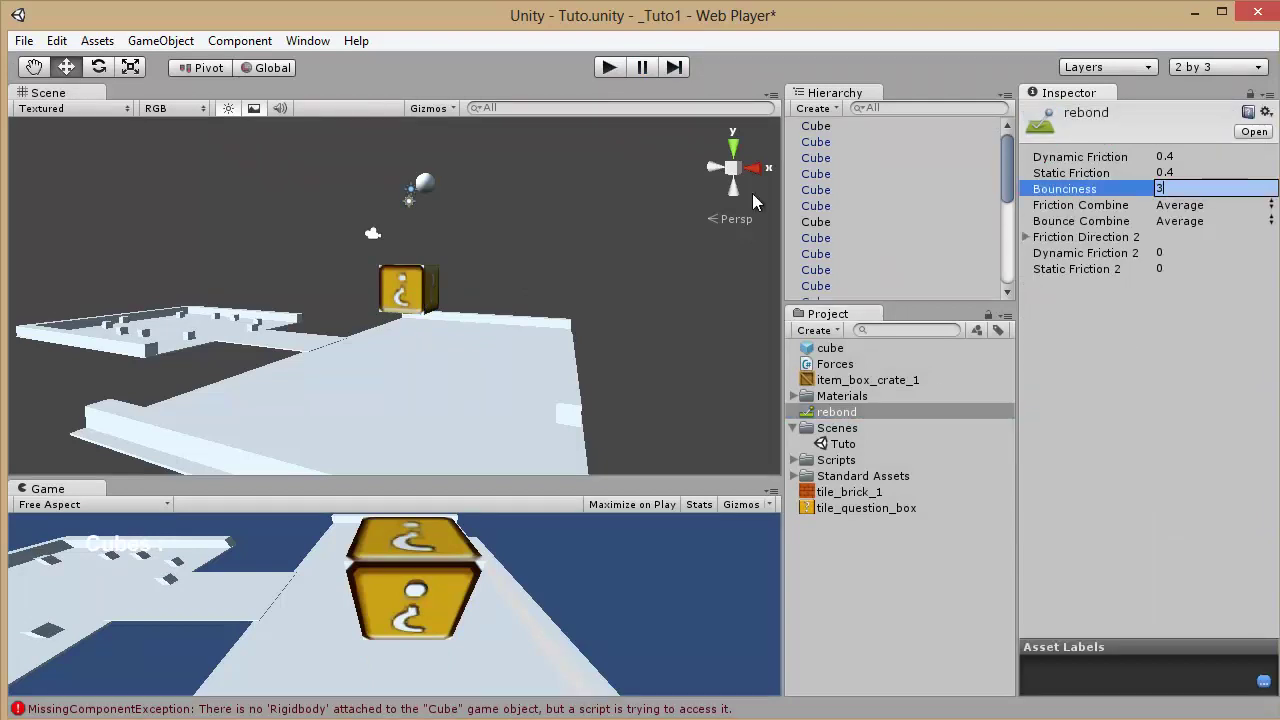
click(617, 67)
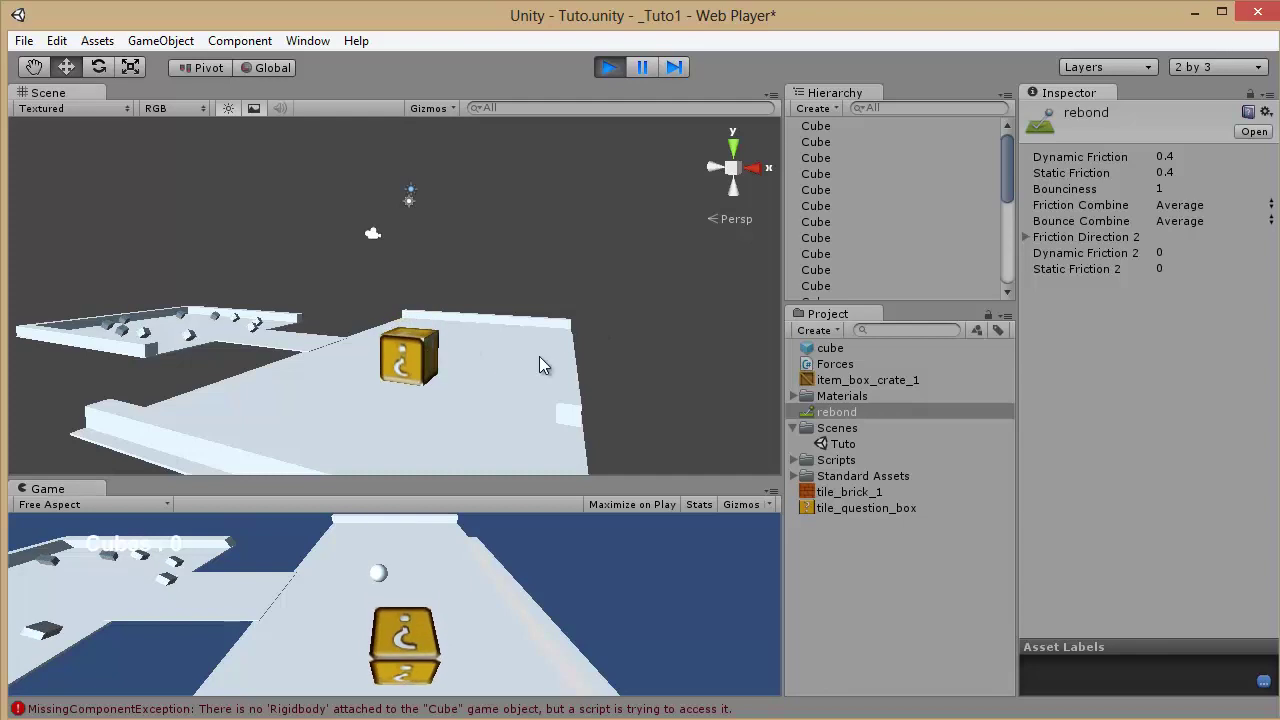
Set the rebond material's Dynamic Friction and Static Friction to 0.2 while the game runs.
click(410, 355)
click(1170, 358)
click(840, 412)
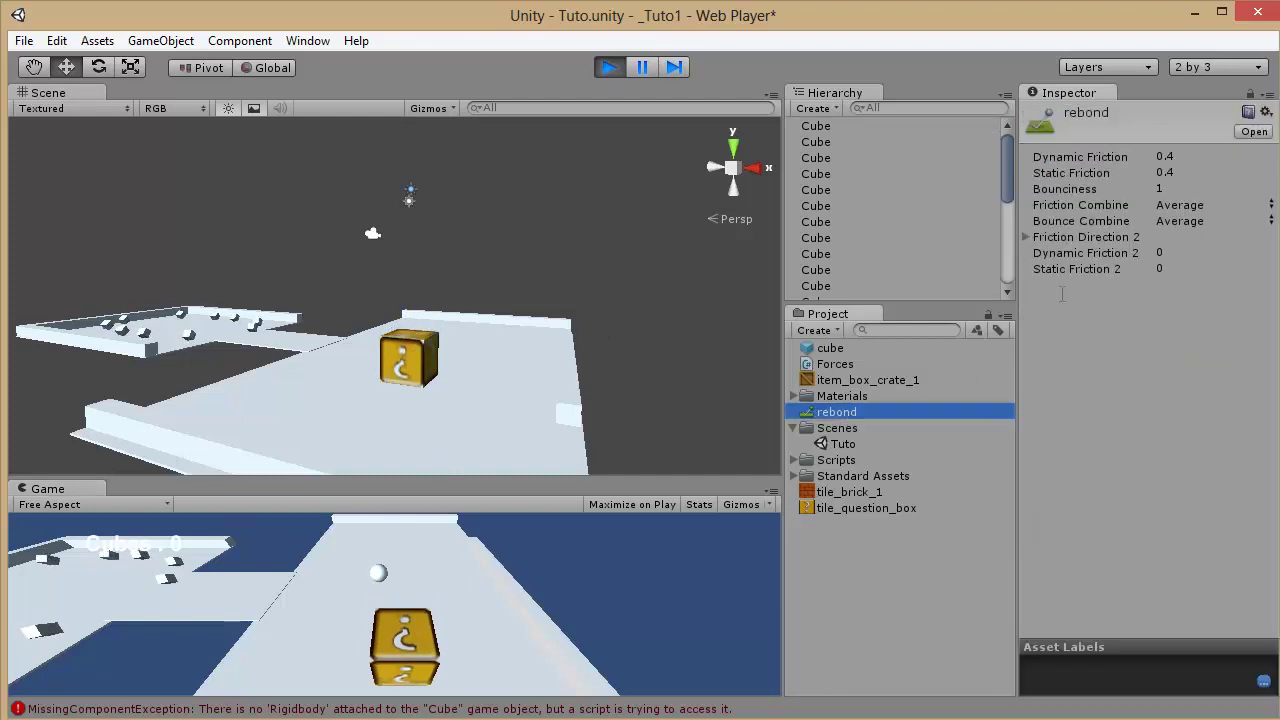
click(1180, 156)
text(.2)
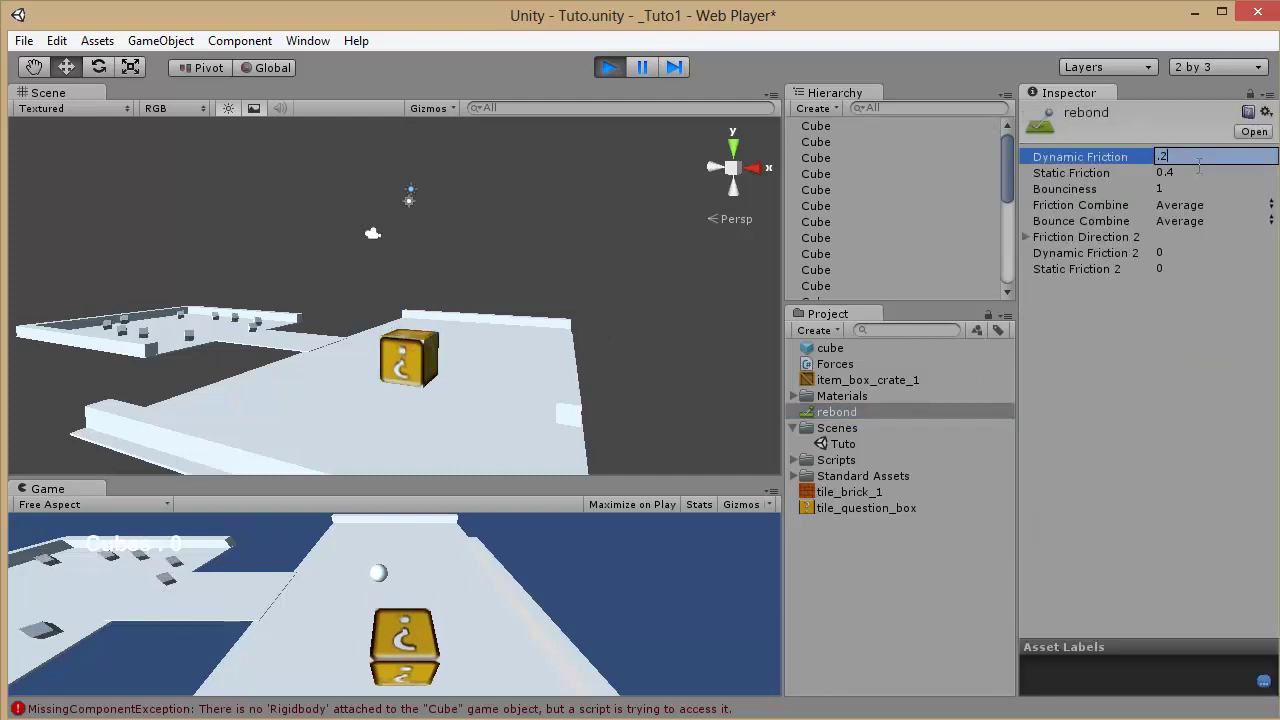
click(1194, 172)
text(.2)
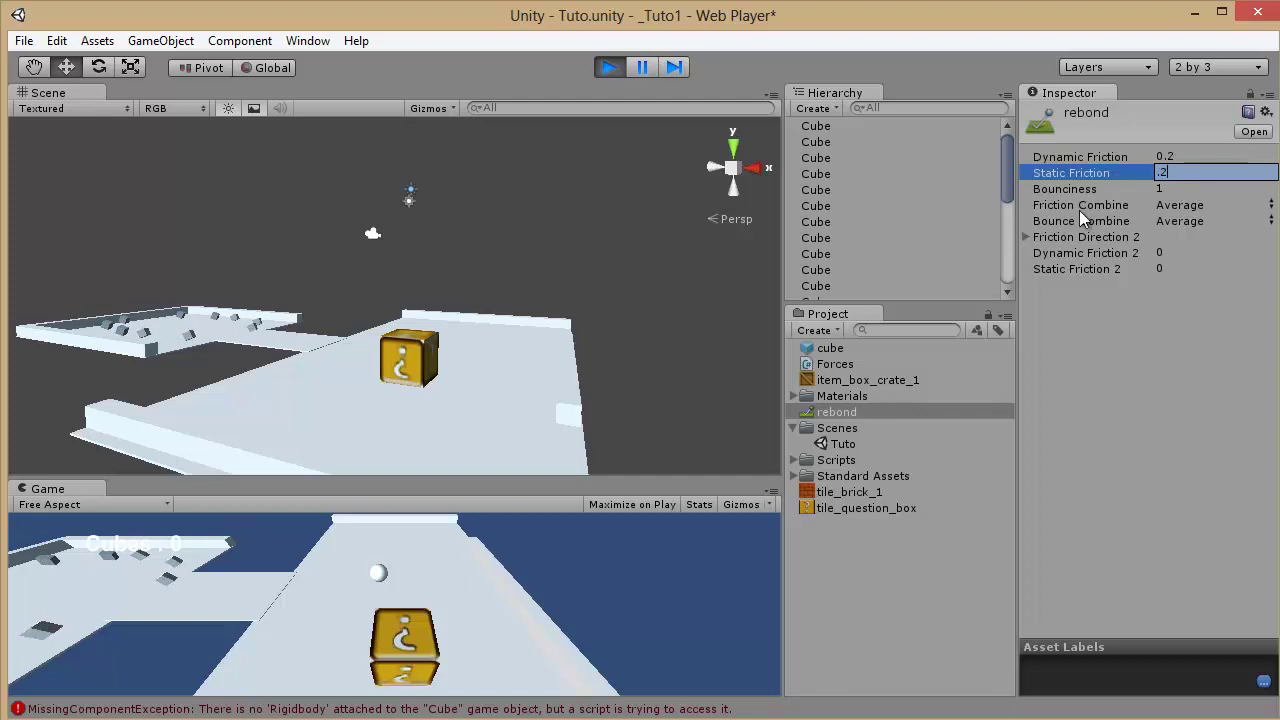
key(Return)
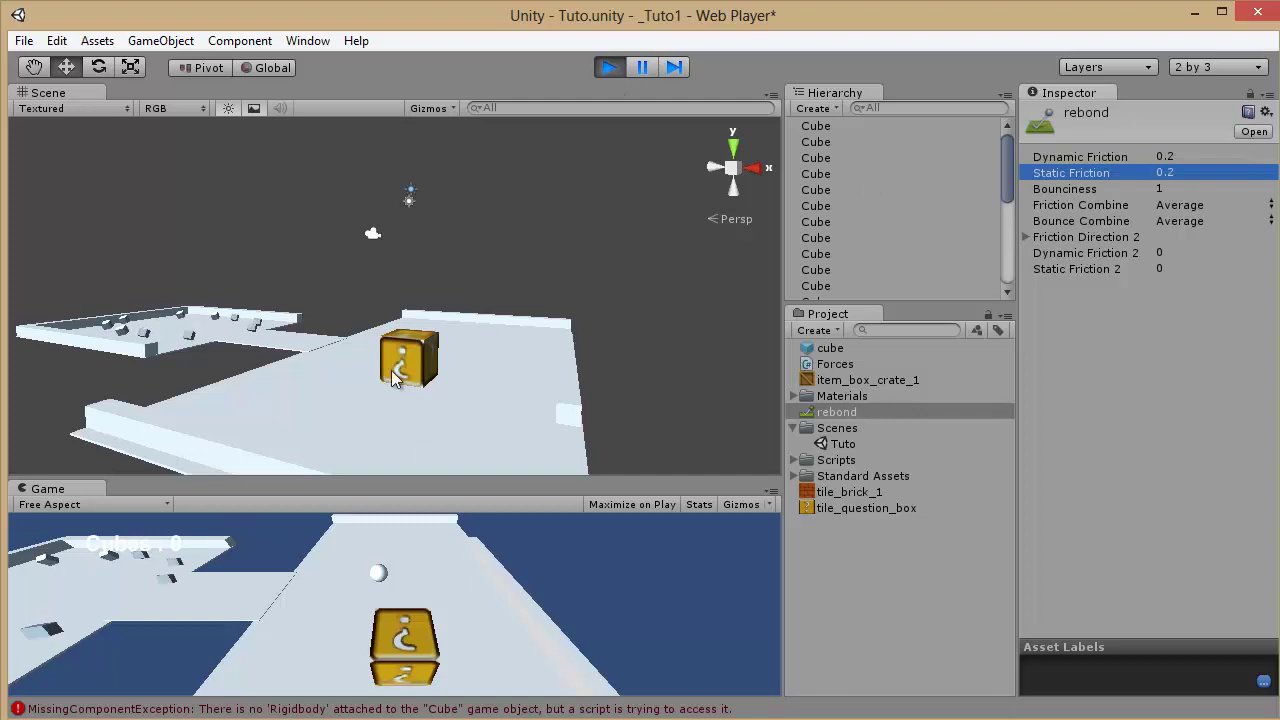
Set the running question-mark cube's Rigidbody mass to 5, watch it bounce, and stop the game.
click(400, 360)
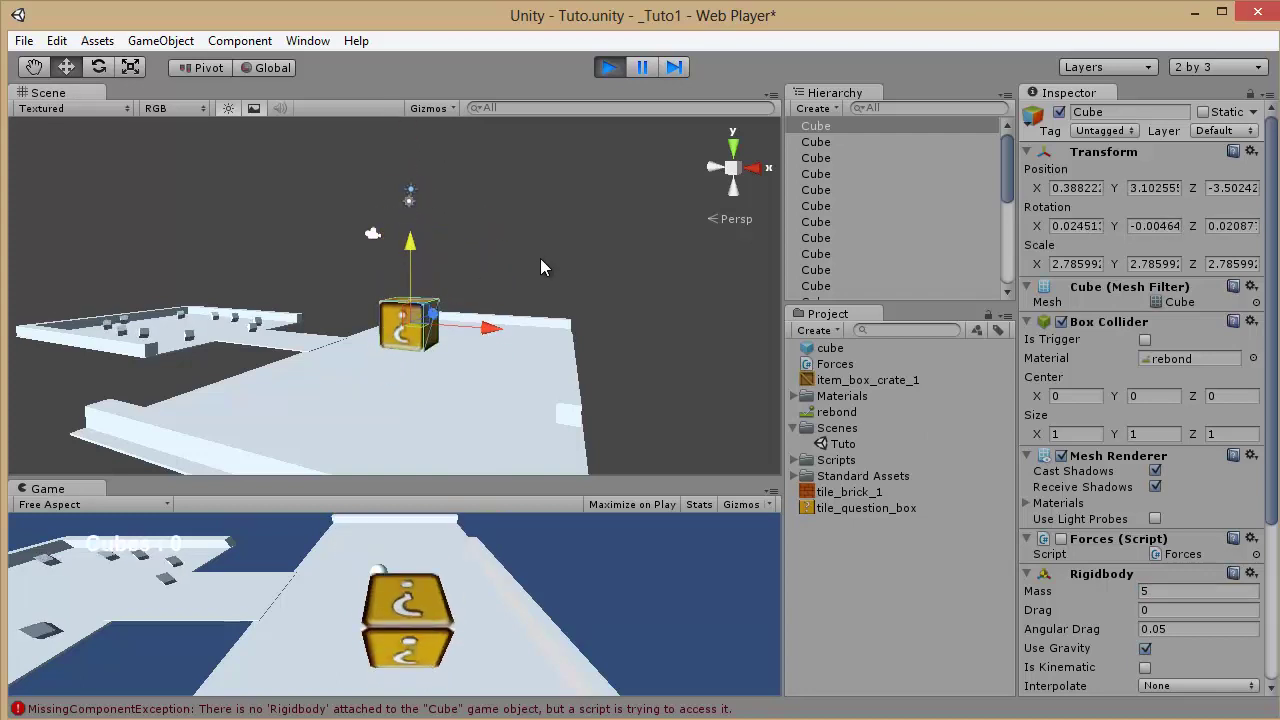
click(609, 67)
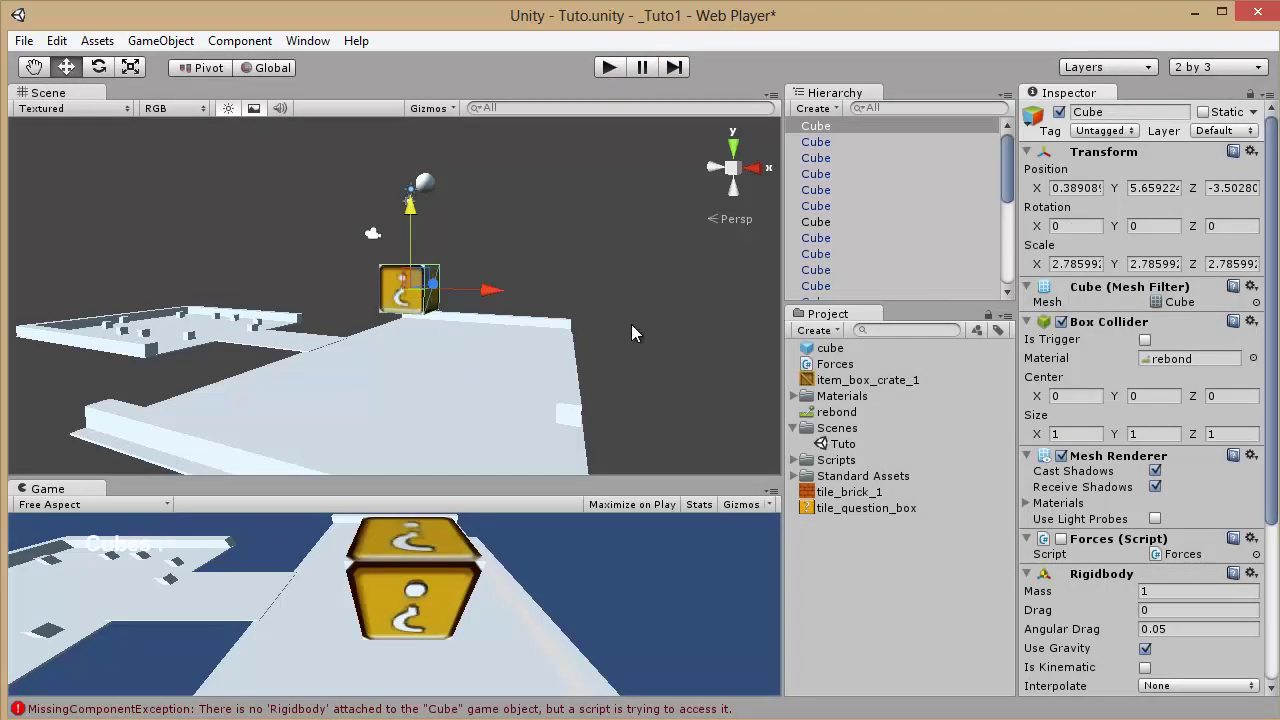
alt+drag(309, 302, 532, 280)
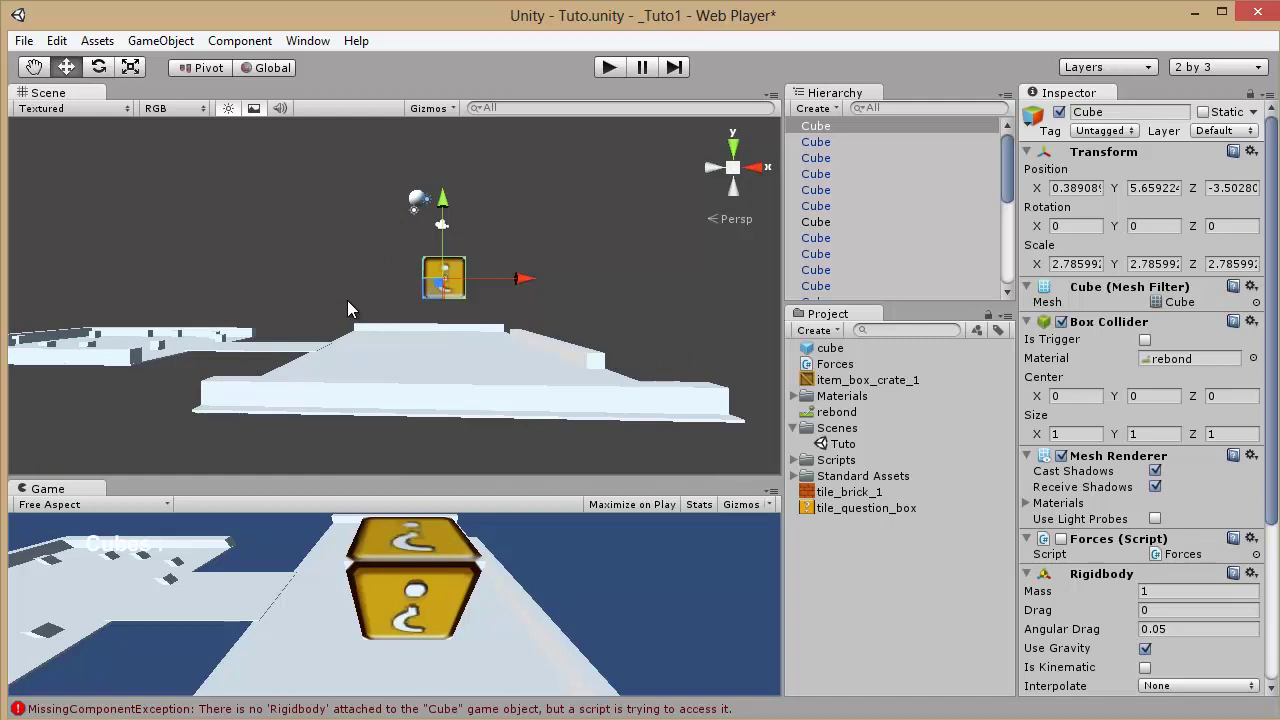
Switch to the browser, look through the Physics class in the Unity Script Reference, and open its gravity entry.
key(alt+Tab)
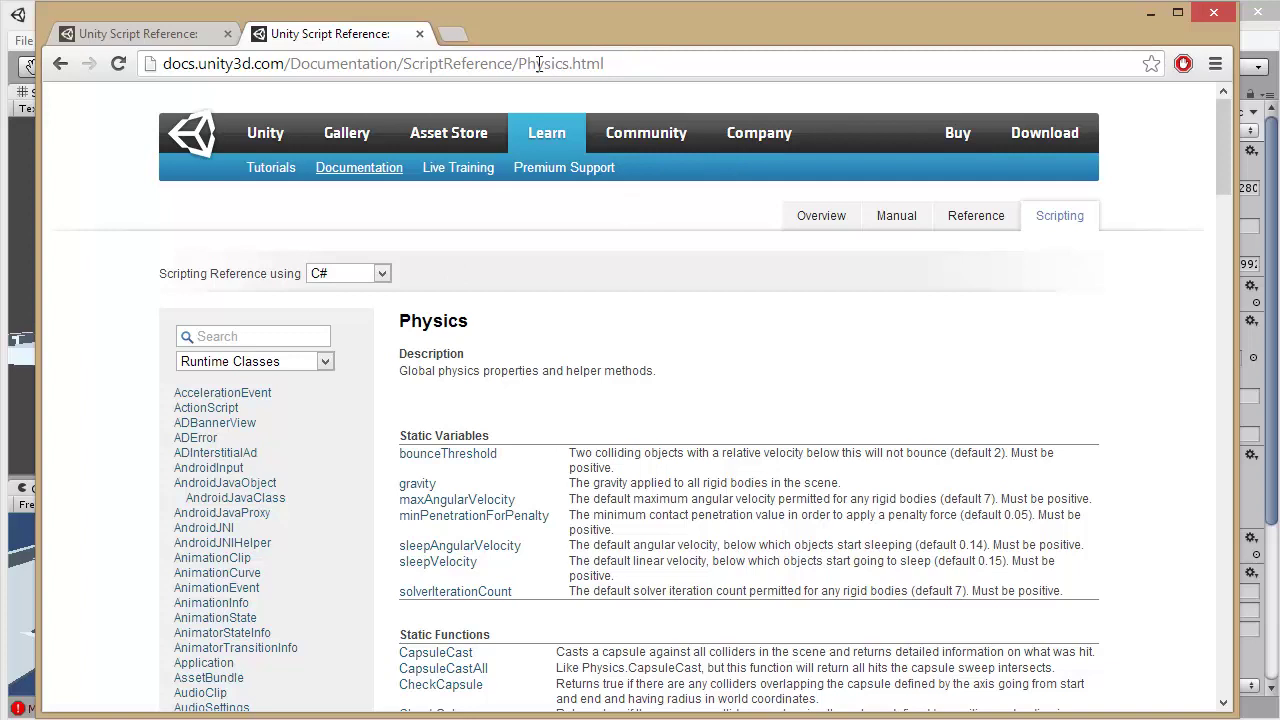
drag(538, 63, 626, 140)
click(551, 339)
scroll(596, 340, down, 2)
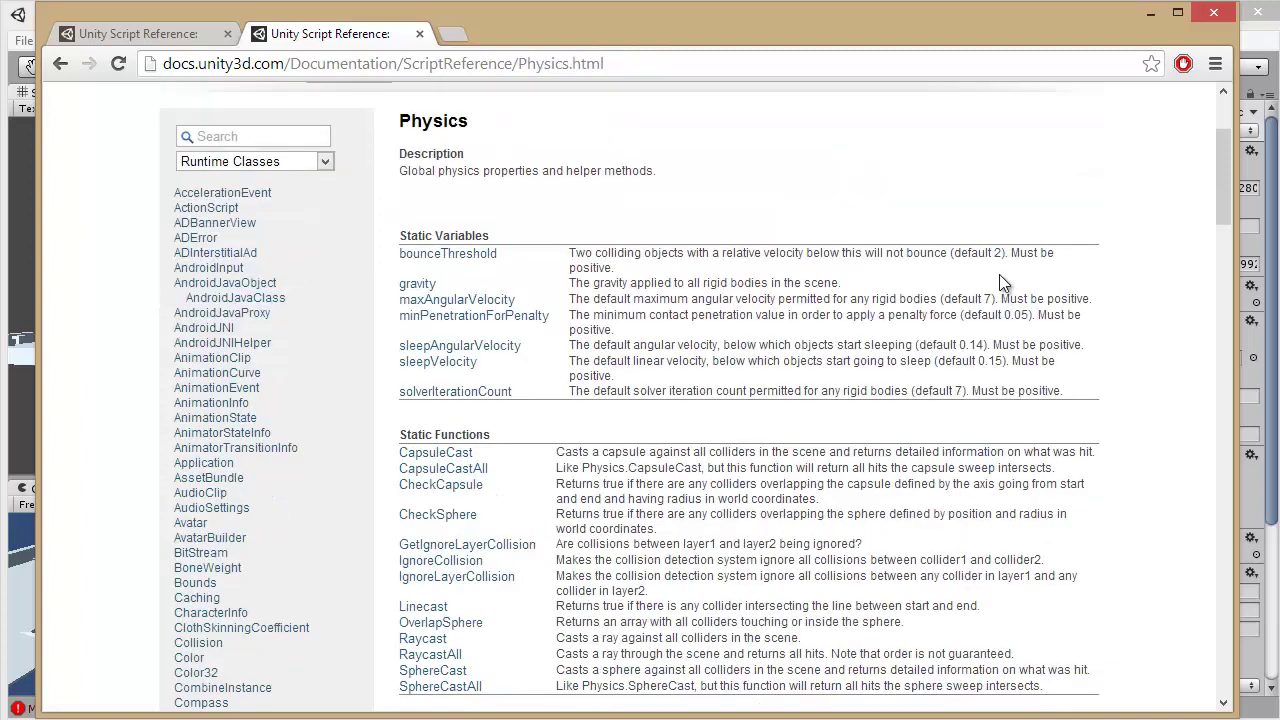
mouse_move(1225, 155)
mouse_down()
mouse_move(1224, 203)
mouse_move(1225, 139)
mouse_up()
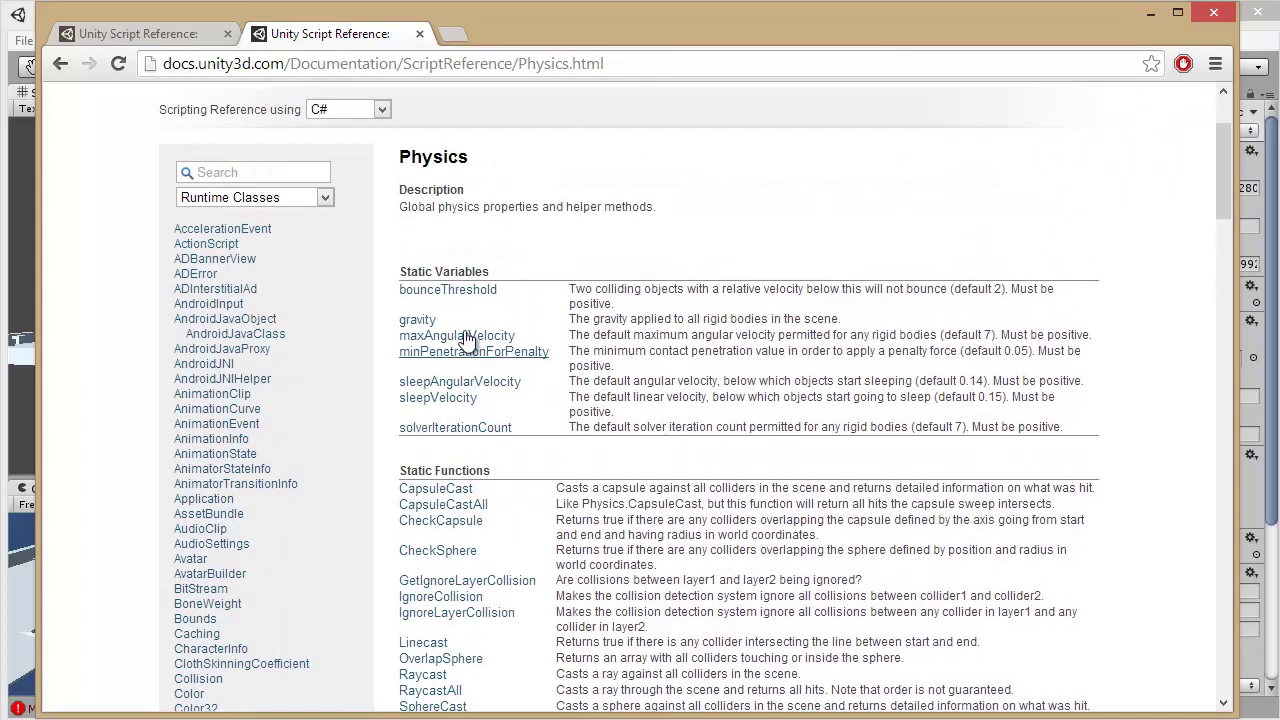
scroll(572, 300, down, 1)
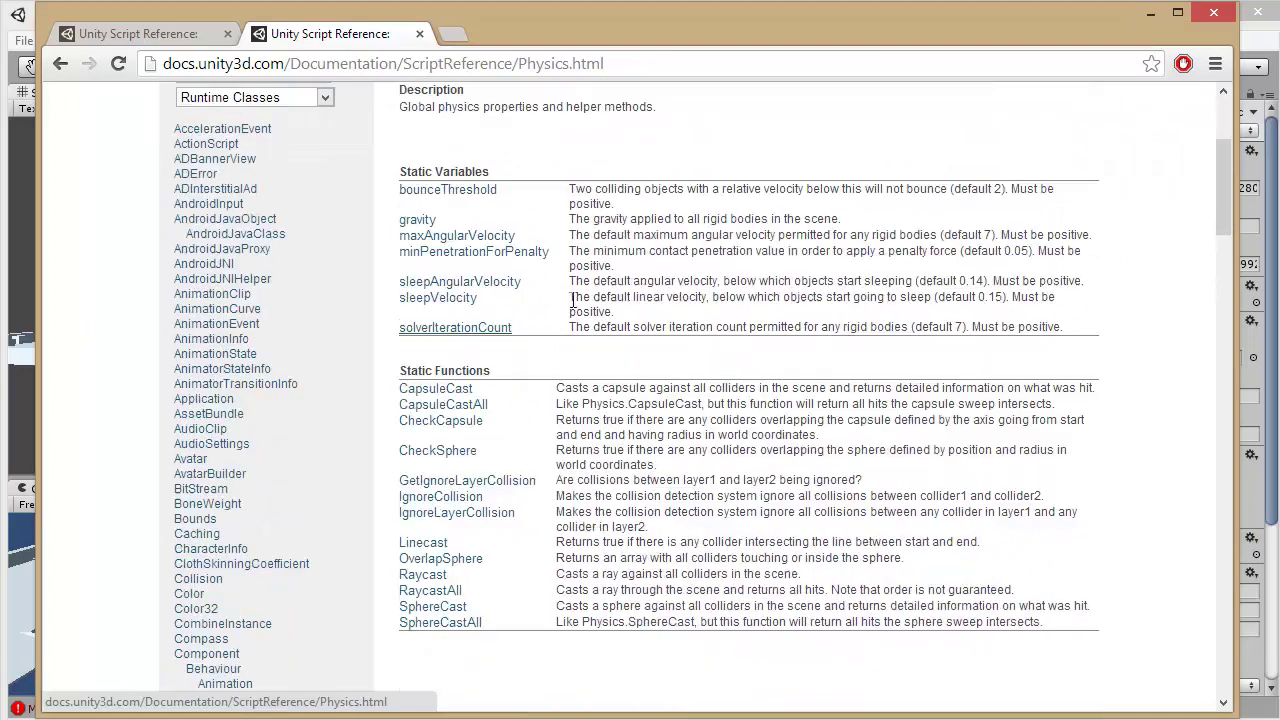
click(420, 220)
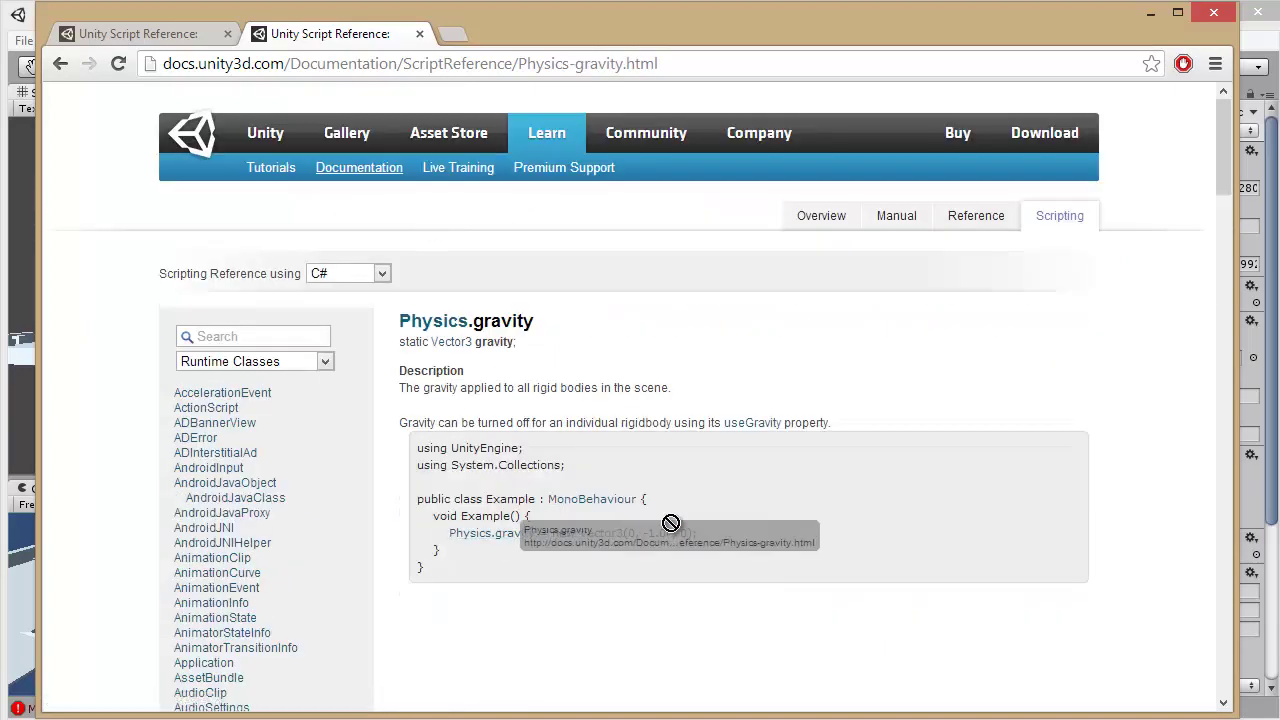
Open the Rigidbody class page from the AddForce reference and look through its variables, functions, messages and inherited members.
click(193, 34)
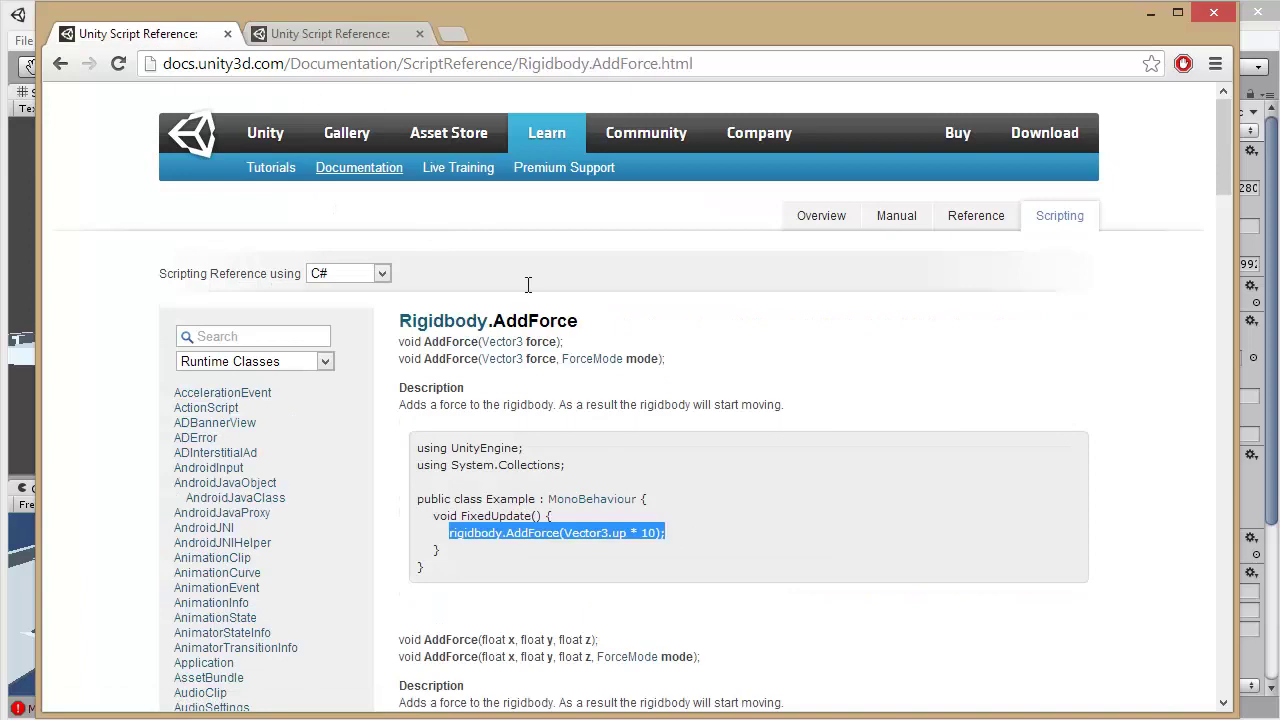
click(440, 321)
scroll(746, 305, down, 7)
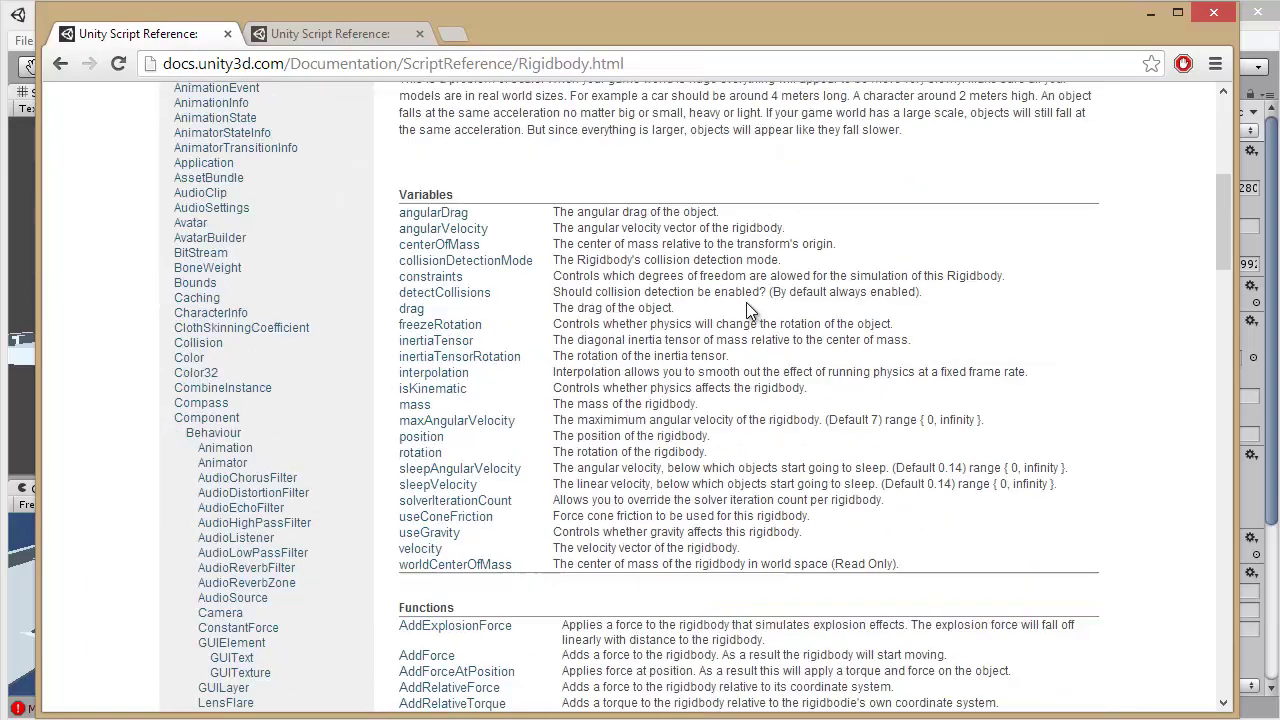
scroll(746, 302, down, 7)
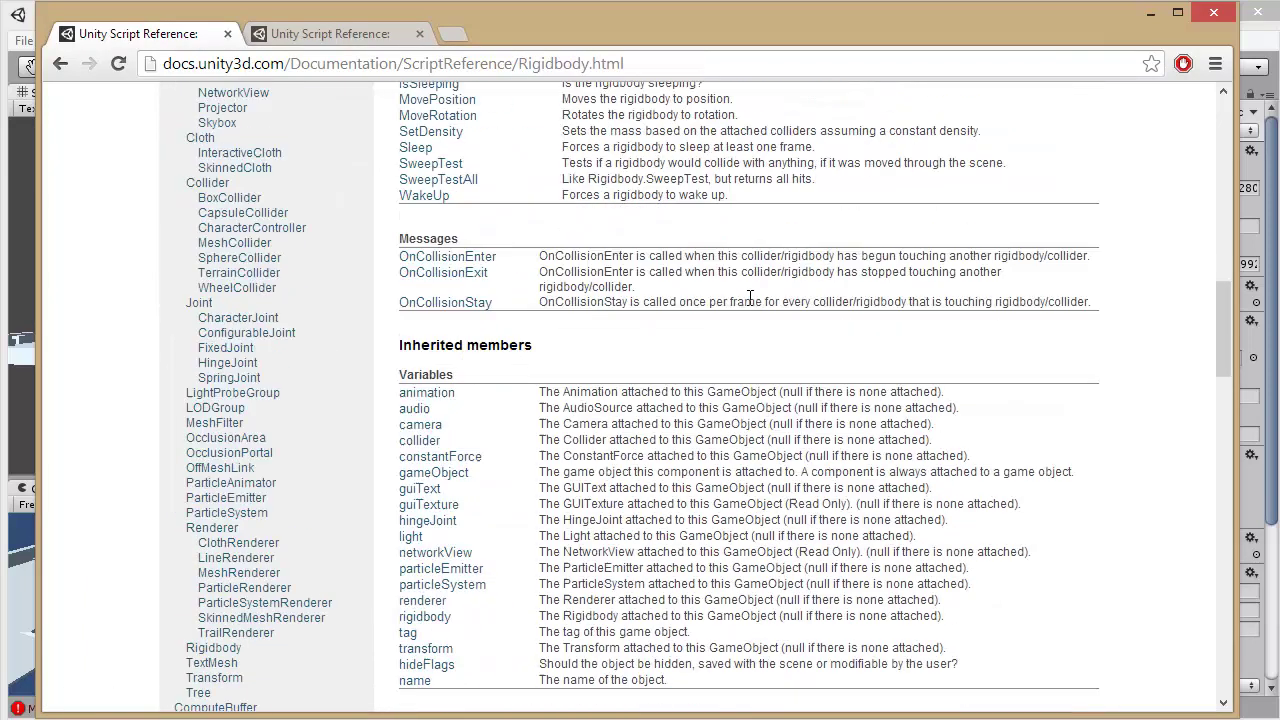
scroll(748, 297, down, 8)
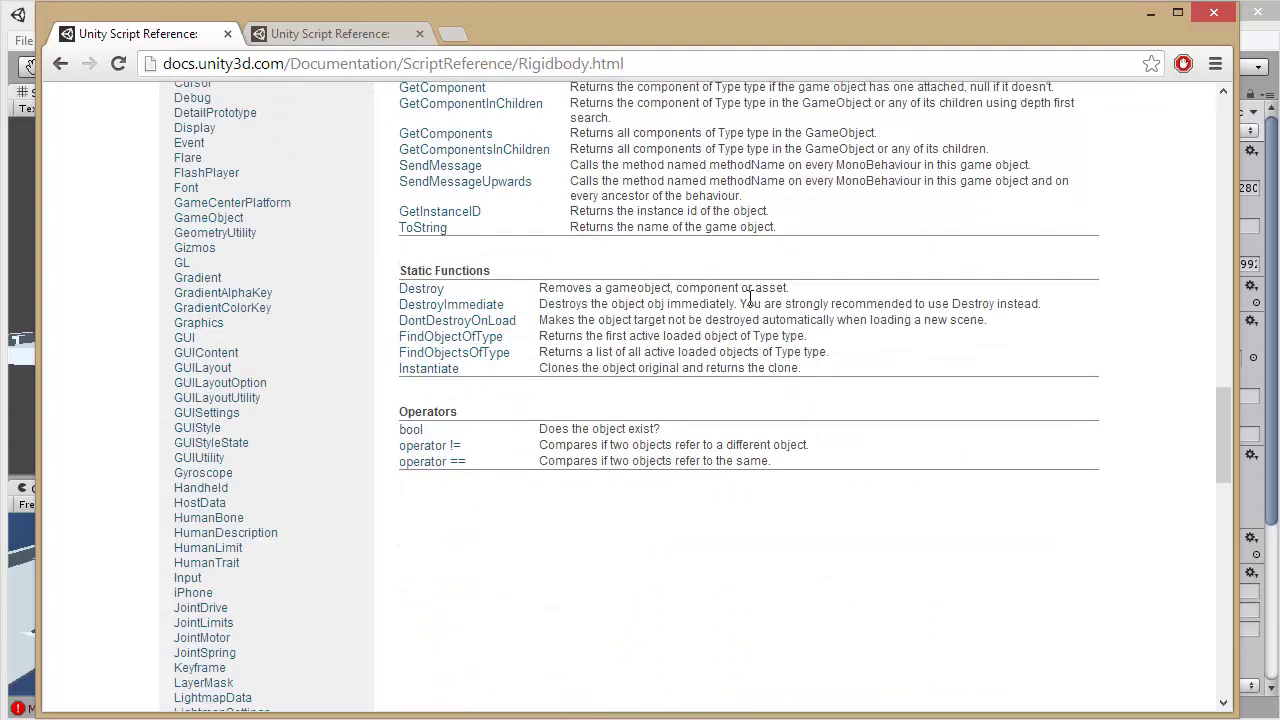
scroll(748, 297, up, 20)
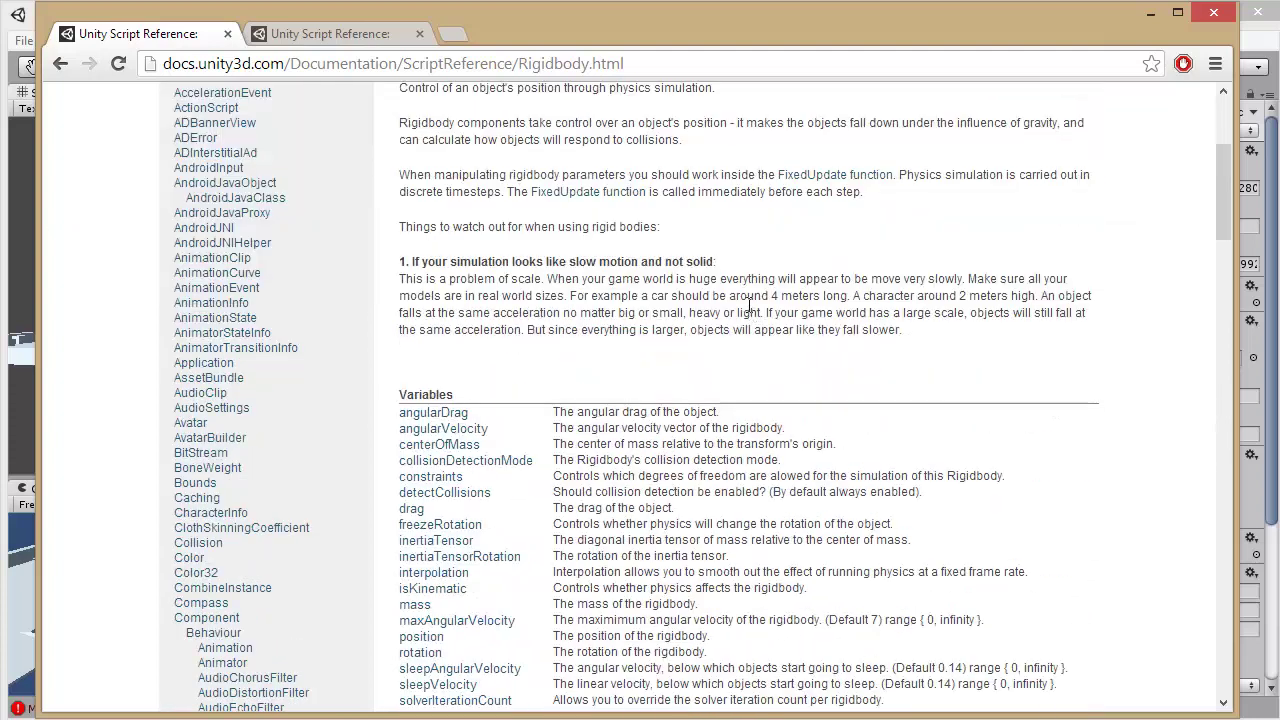
scroll(748, 304, down, 20)
scroll(750, 310, up, 20)
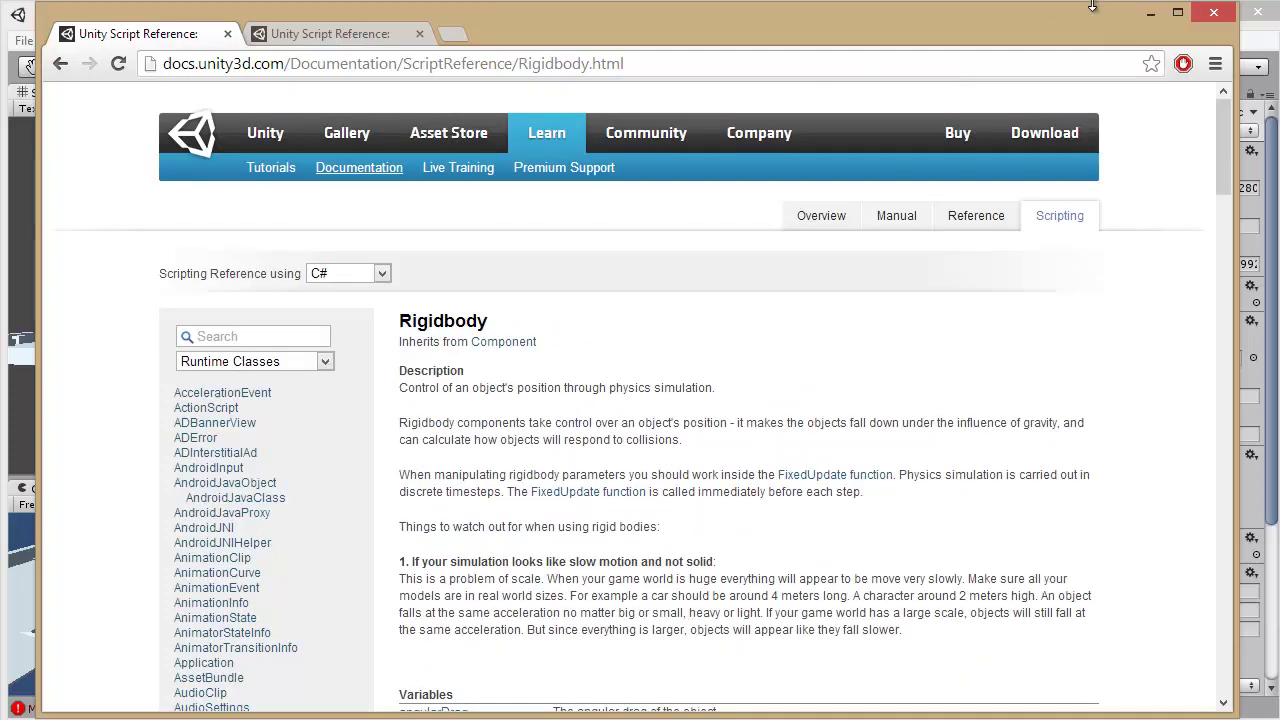